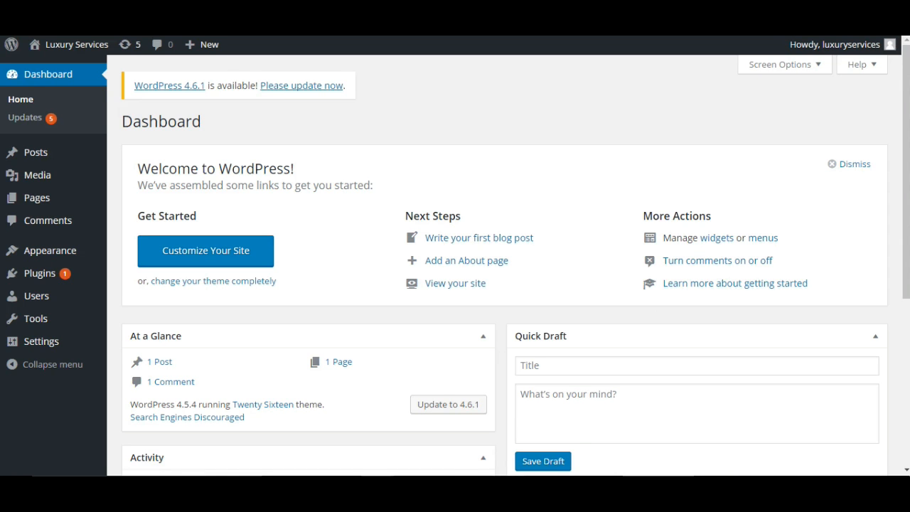
- Bring the FileZilla window in front of the WordPress dashboard
{"action": "left_click", "coordinate": [508, 493]}
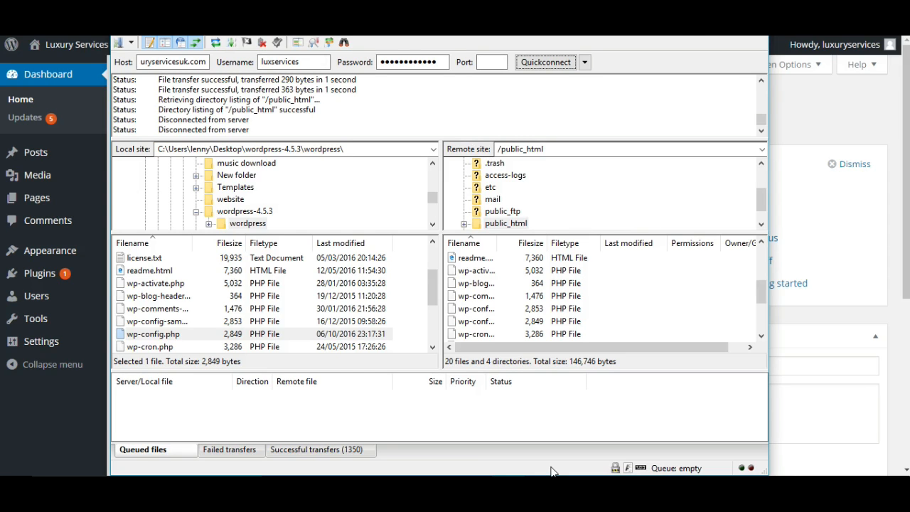
- Show the empty music download folder in FileZilla's local site pane
{"action": "mouse_move", "coordinate": [507, 487]}
{"action": "left_click", "coordinate": [250, 169]}
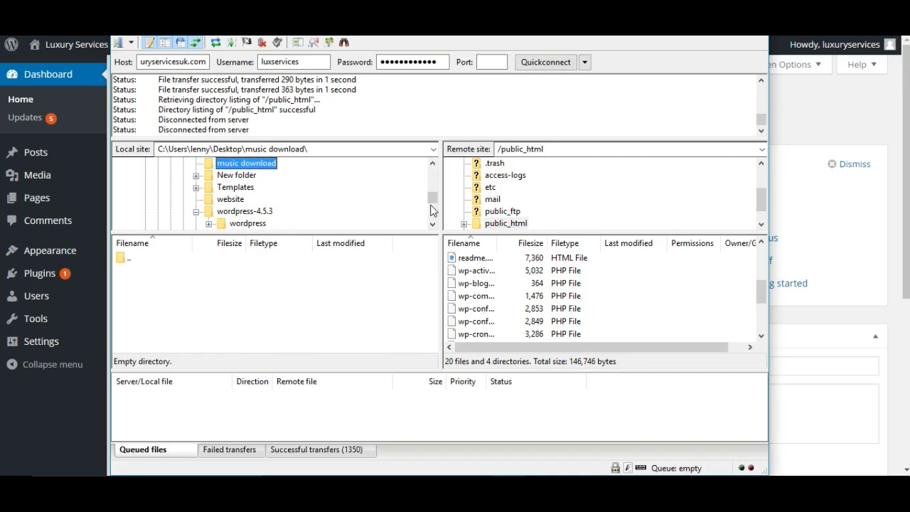
{"action": "left_click_drag", "start_coordinate": [434, 199], "coordinate": [435, 171]}
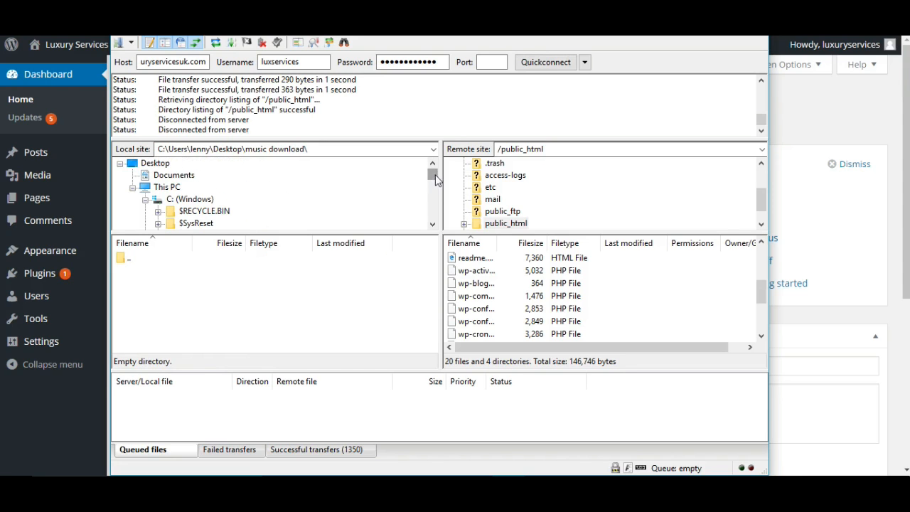
- Confirm the /public_html remote path, then minimize FileZilla
{"action": "left_click", "coordinate": [560, 146]}
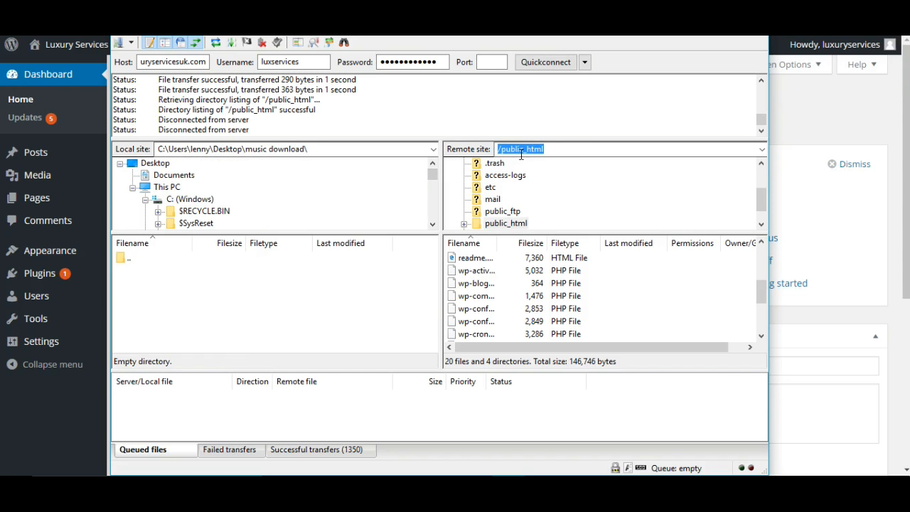
{"action": "key", "text": "Tab"}
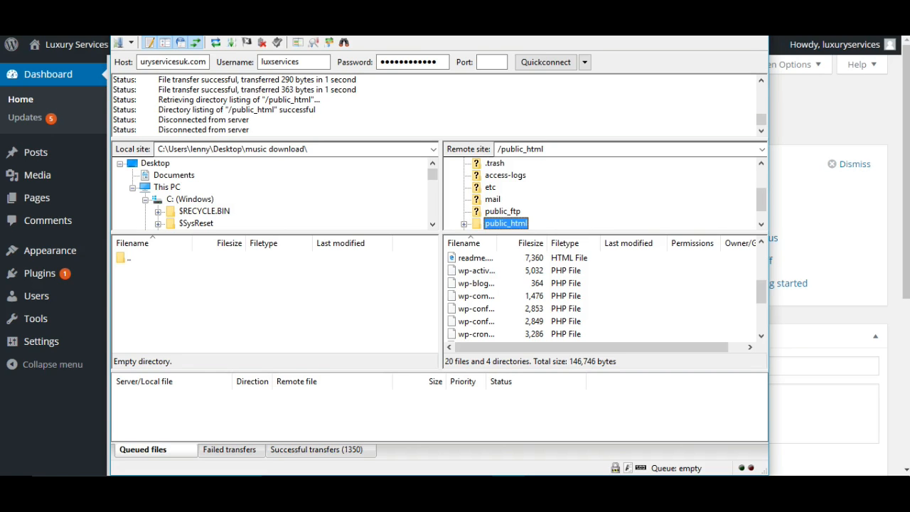
{"action": "left_click", "coordinate": [689, 14]}
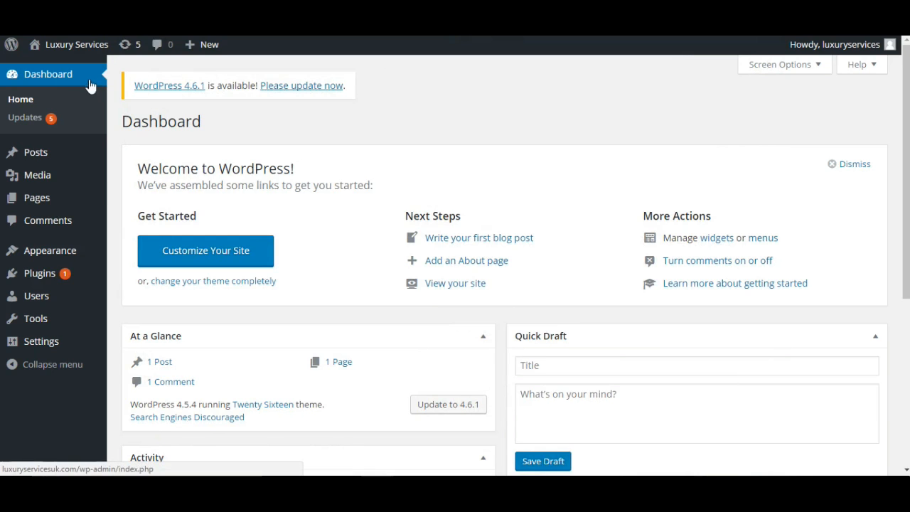
- Open Appearance > Themes to see Twenty Sixteen active beside Twenty Fifteen and Twenty Fourteen
{"action": "mouse_move", "coordinate": [79, 160]}
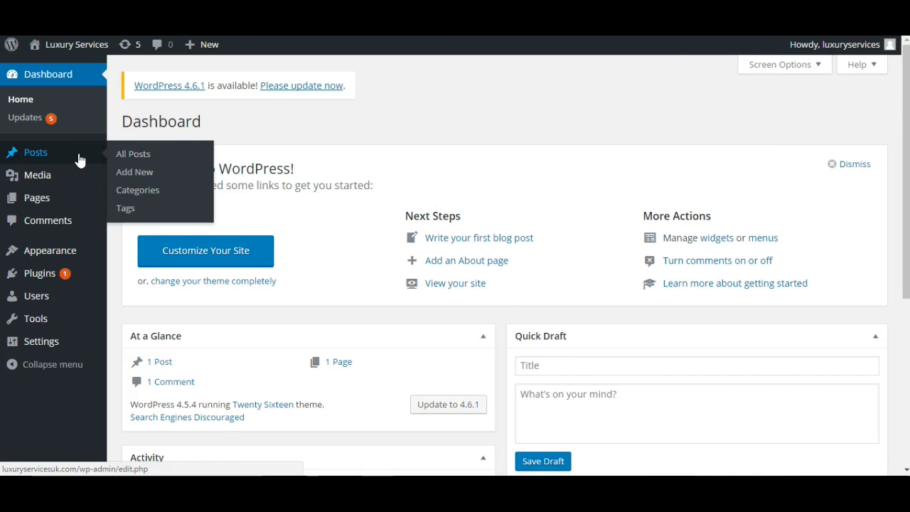
{"action": "mouse_move", "coordinate": [71, 199]}
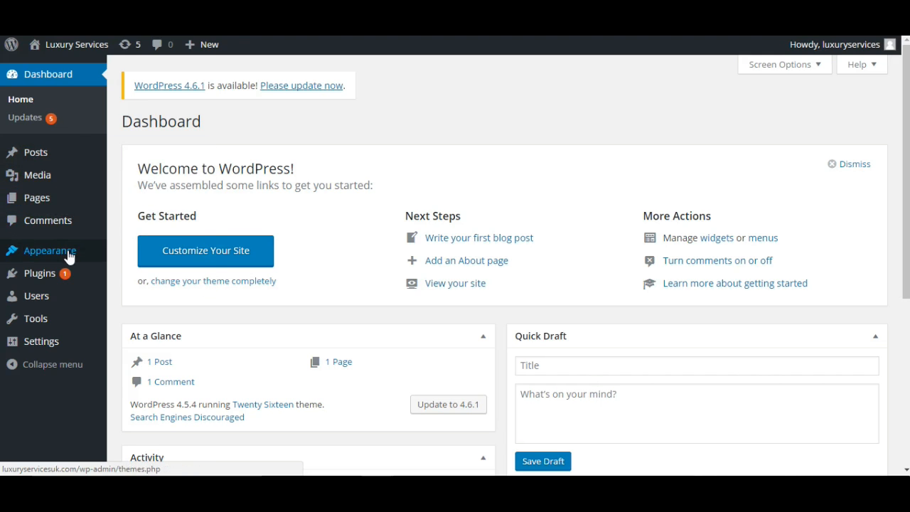
{"action": "mouse_move", "coordinate": [69, 256]}
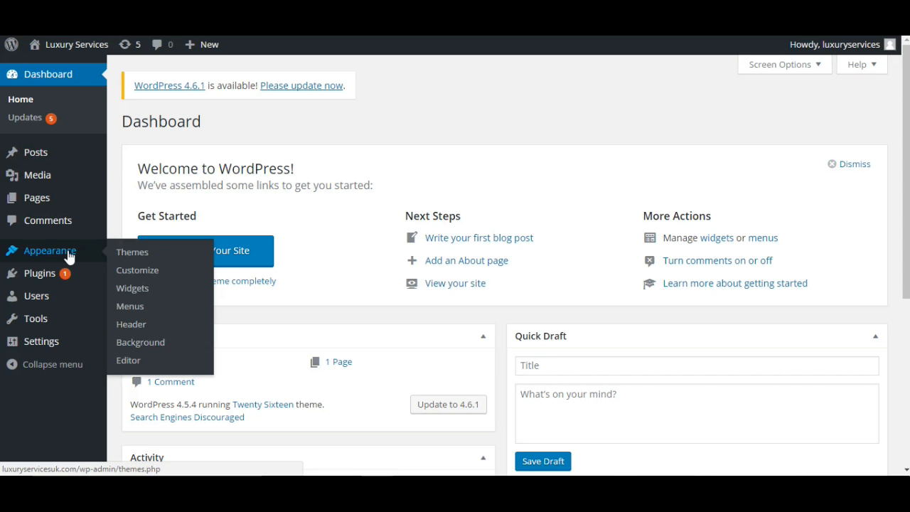
{"action": "left_click", "coordinate": [128, 254]}
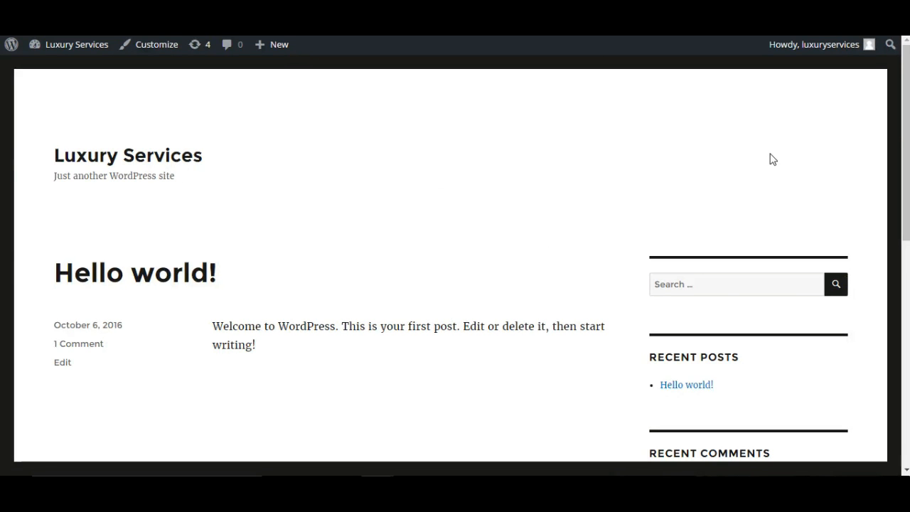
{"action": "scroll", "coordinate": [455, 263], "scroll_direction": "down", "scroll_amount": 10}
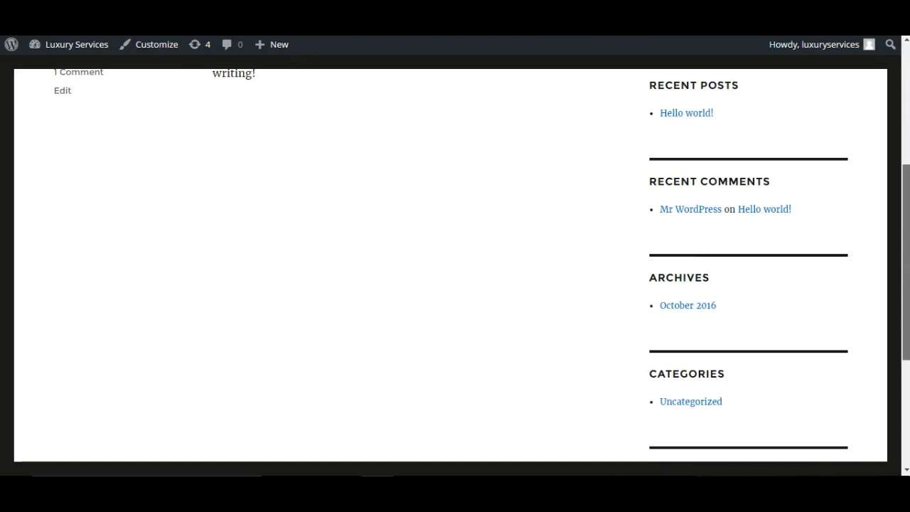
{"action": "scroll", "coordinate": [455, 263], "scroll_direction": "up", "scroll_amount": 10}
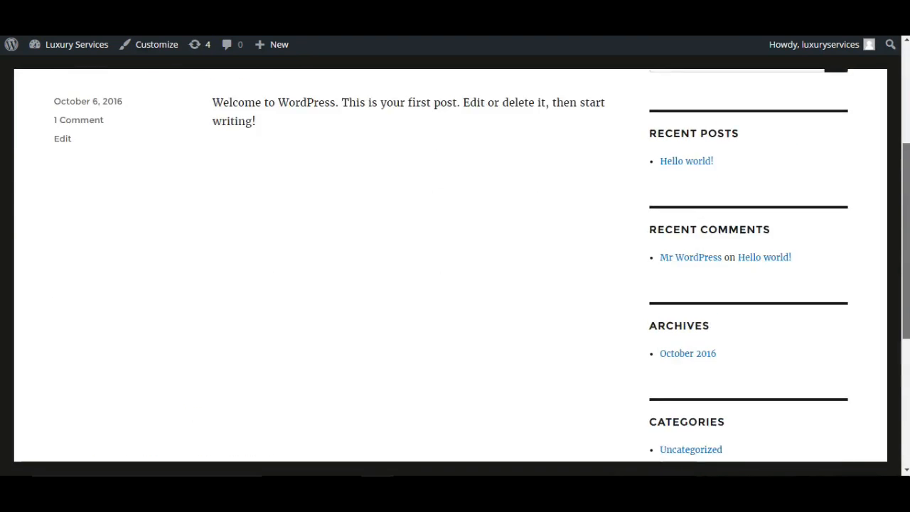
{"action": "left_click_drag", "start_coordinate": [906, 153], "coordinate": [906, 121]}
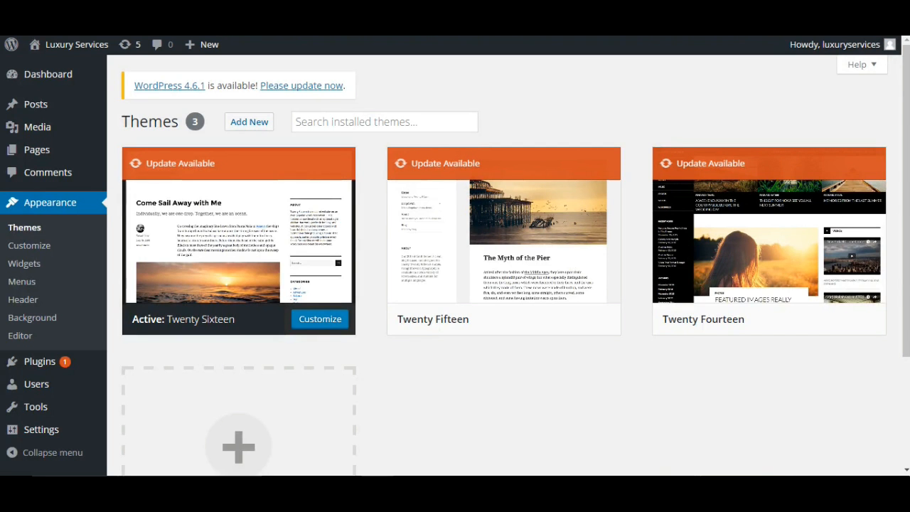
{"action": "left_click", "coordinate": [262, 125]}
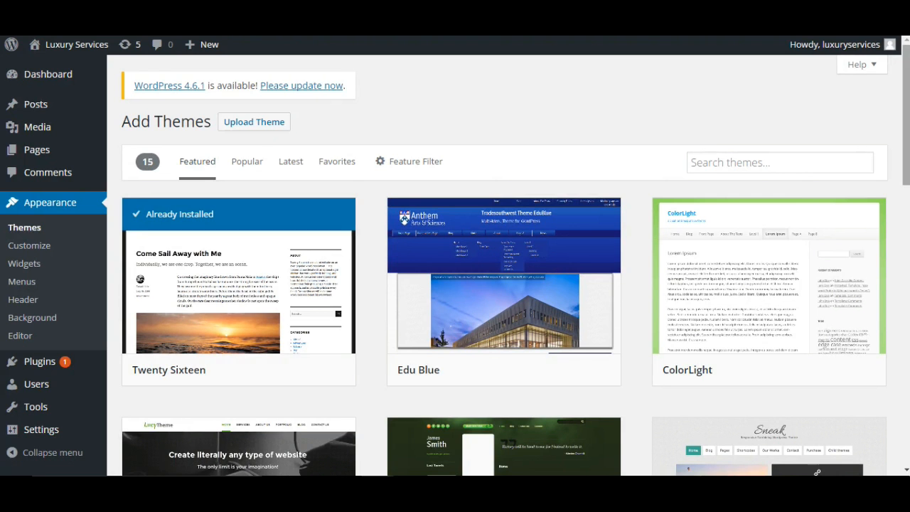
{"action": "scroll", "coordinate": [905, 142], "scroll_direction": "down", "scroll_amount": 1}
{"action": "scroll", "coordinate": [905, 142], "scroll_direction": "down", "scroll_amount": 2}
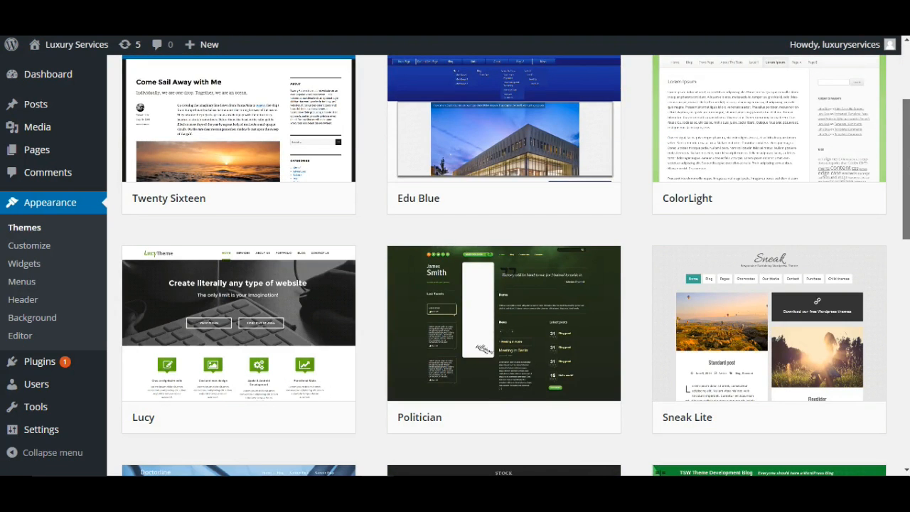
{"action": "scroll", "coordinate": [905, 142], "scroll_direction": "down", "scroll_amount": 1}
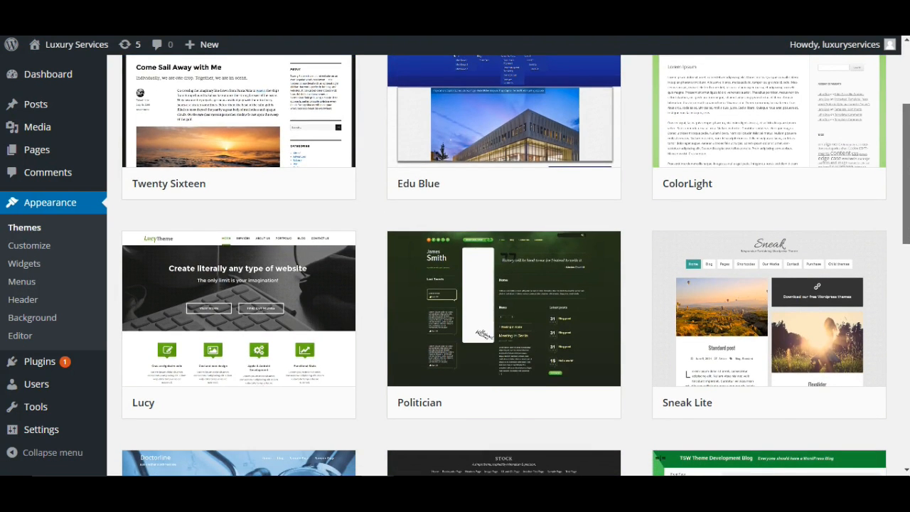
{"action": "scroll", "coordinate": [901, 295], "scroll_direction": "down", "scroll_amount": 3}
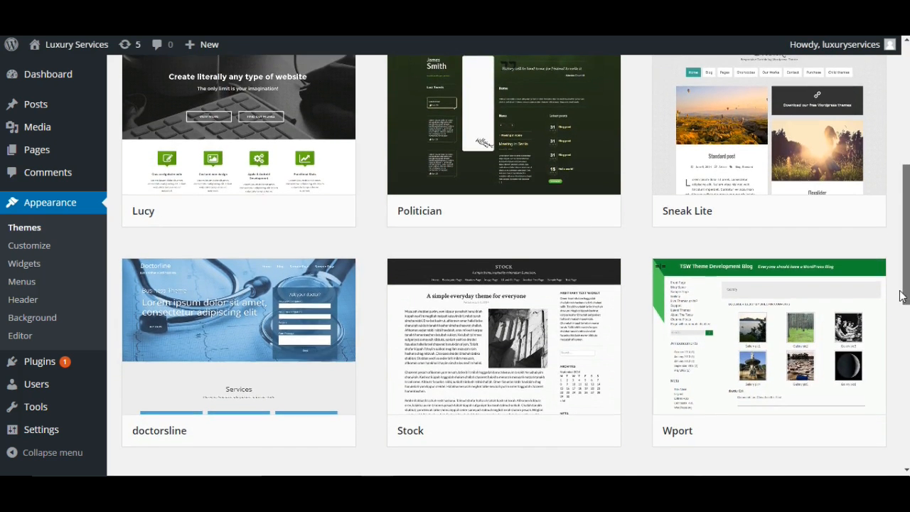
{"action": "left_click_drag", "start_coordinate": [901, 295], "coordinate": [882, 362]}
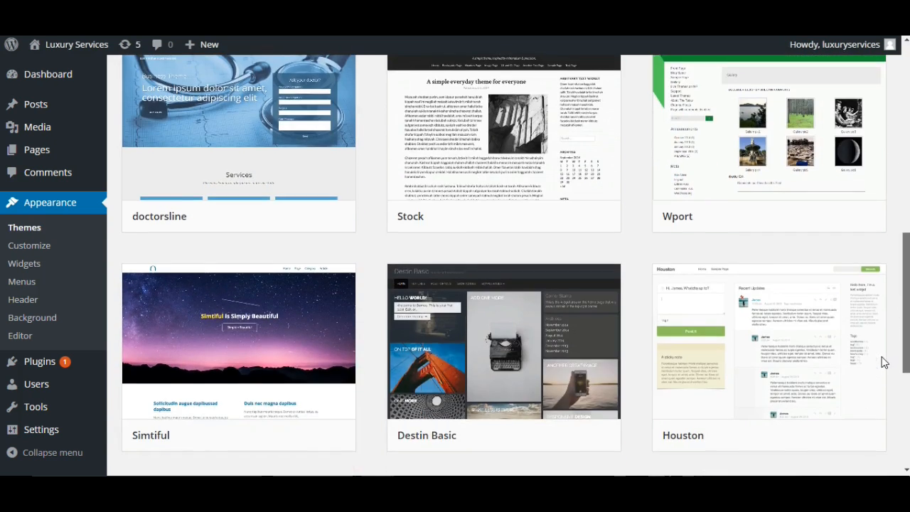
{"action": "scroll", "coordinate": [881, 362], "scroll_direction": "down", "scroll_amount": 3}
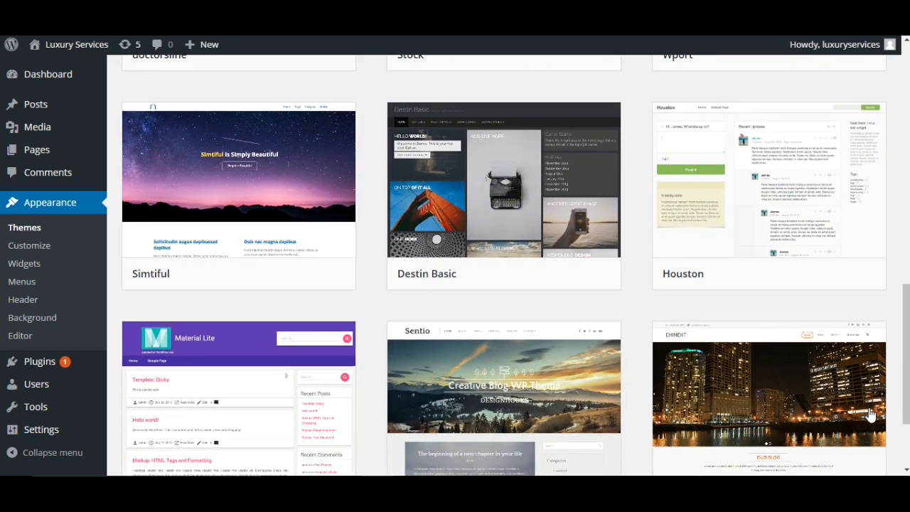
{"action": "left_click_drag", "start_coordinate": [905, 364], "coordinate": [905, 400]}
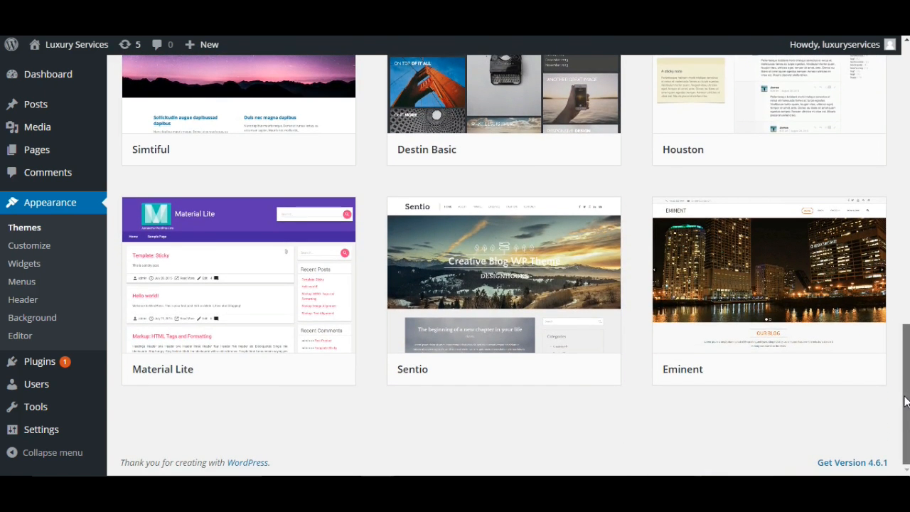
{"action": "left_click_drag", "start_coordinate": [904, 412], "coordinate": [904, 113]}
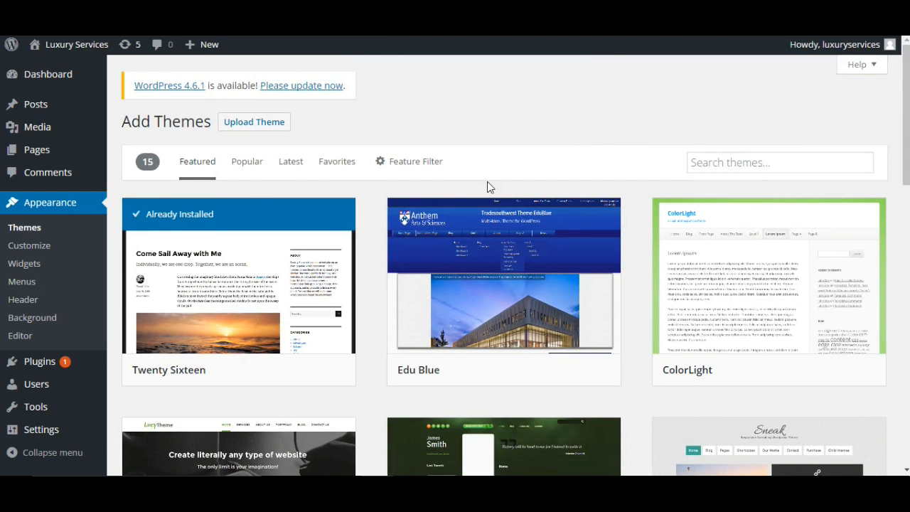
{"action": "left_click", "coordinate": [256, 169]}
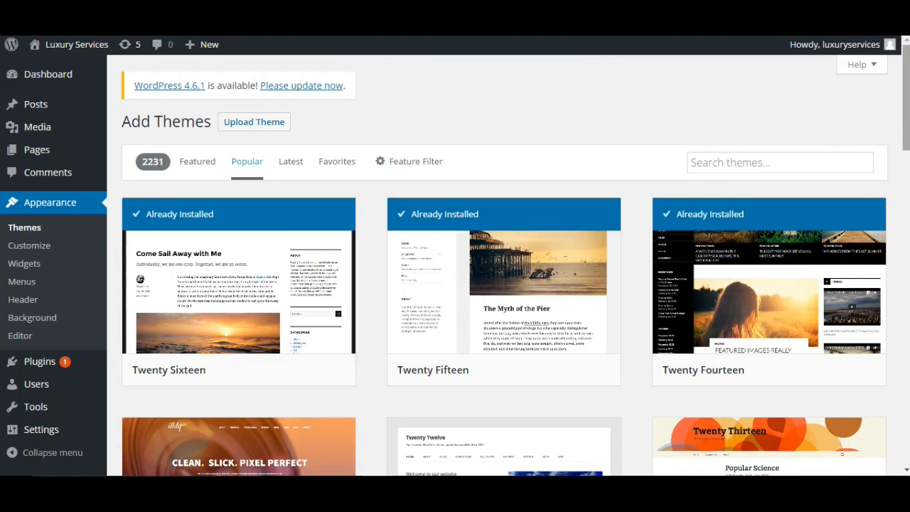
{"action": "left_click_drag", "start_coordinate": [907, 121], "coordinate": [908, 284]}
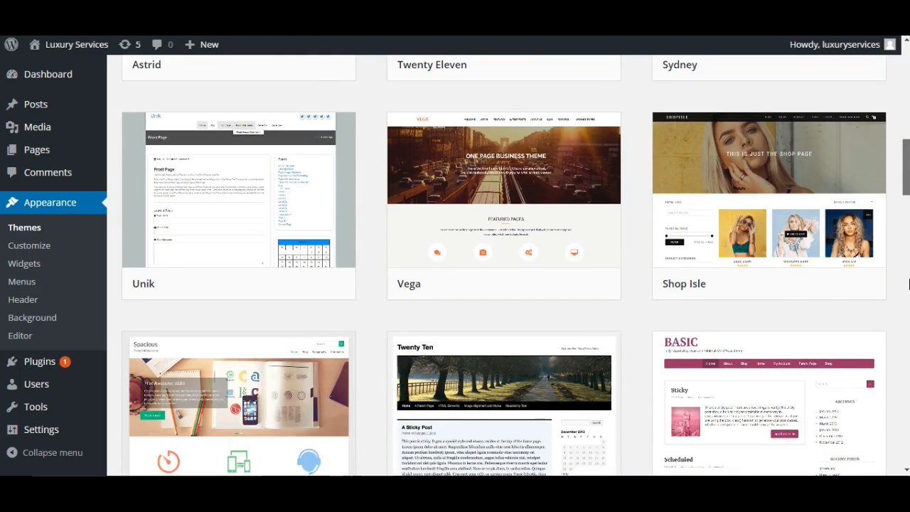
{"action": "left_click_drag", "start_coordinate": [908, 285], "coordinate": [907, 296]}
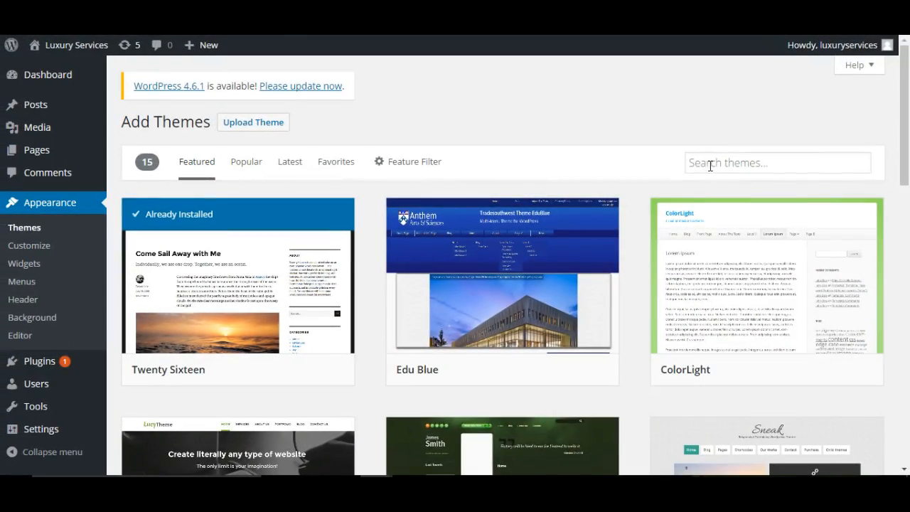
{"action": "left_click", "coordinate": [710, 164]}
{"action": "type", "text": "detailed"}
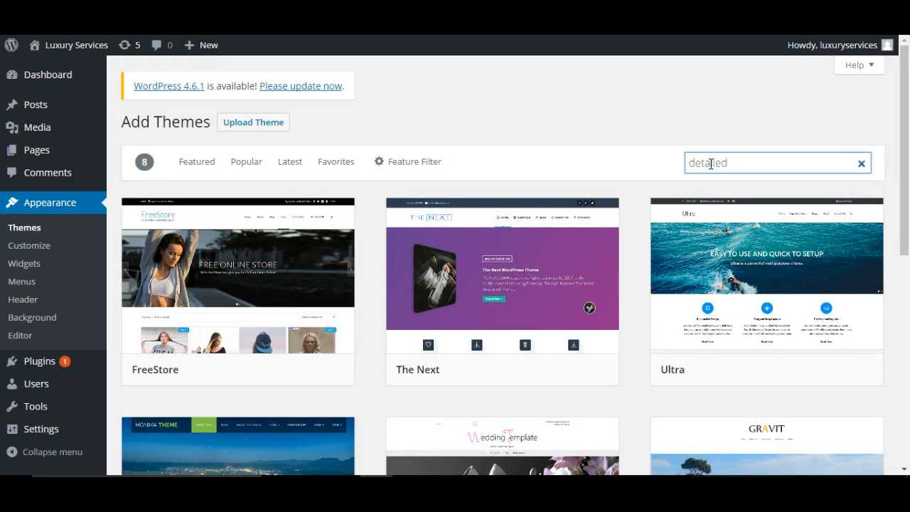
{"action": "mouse_move", "coordinate": [527, 278]}
{"action": "left_click", "coordinate": [74, 207]}
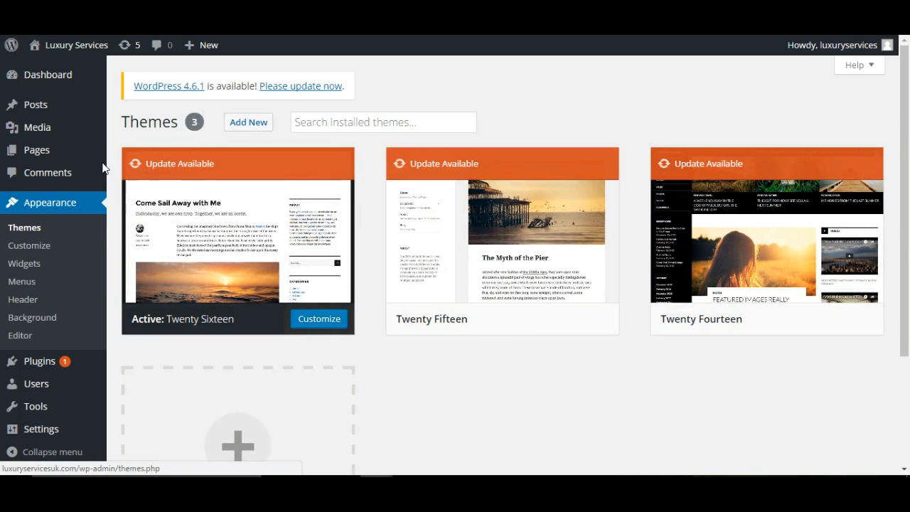
- Search the theme directory for 'de' and preview The Next theme
{"action": "left_click", "coordinate": [251, 124]}
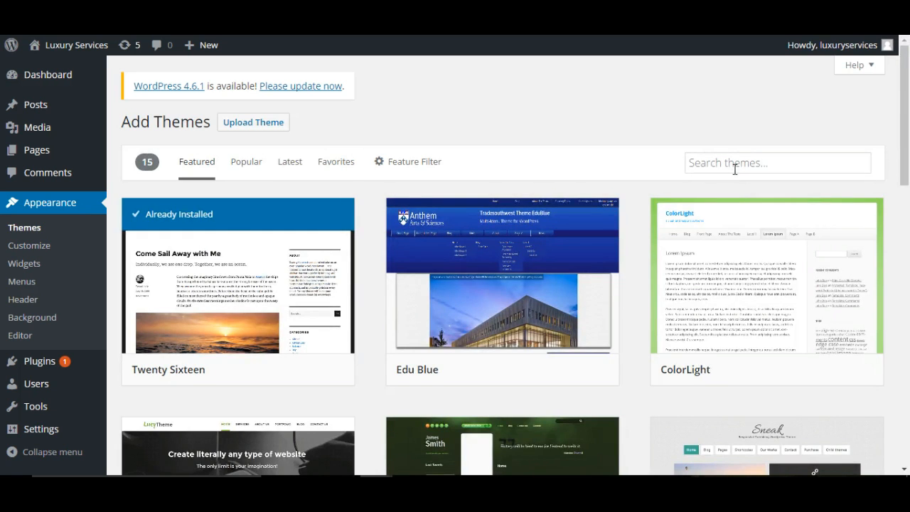
{"action": "left_click", "coordinate": [735, 168]}
{"action": "type", "text": "detailed"}
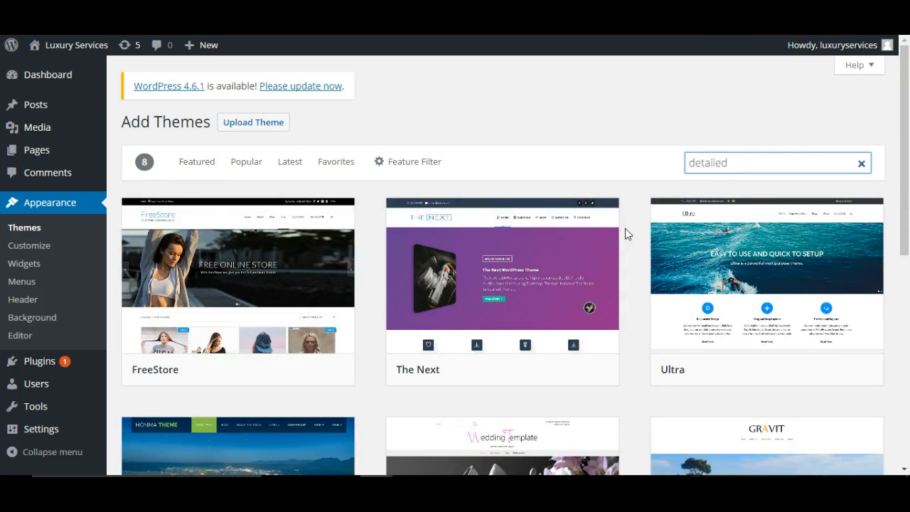
{"action": "mouse_move", "coordinate": [570, 270]}
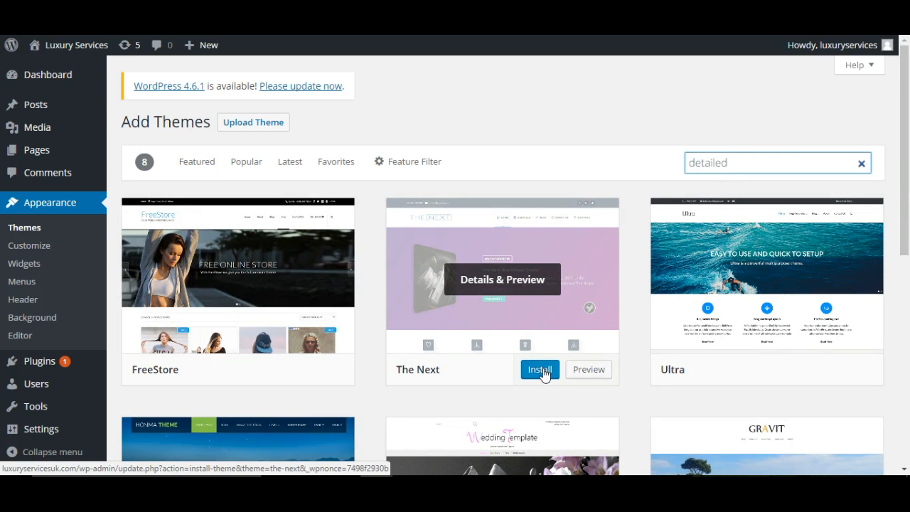
{"action": "left_click", "coordinate": [601, 371]}
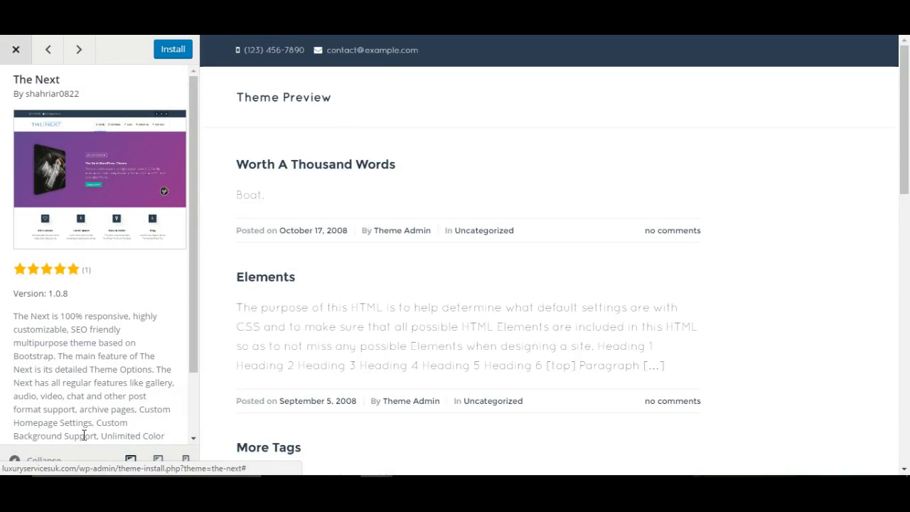
- Install The Next 1.0.8 from its preview panel
{"action": "left_click", "coordinate": [44, 462]}
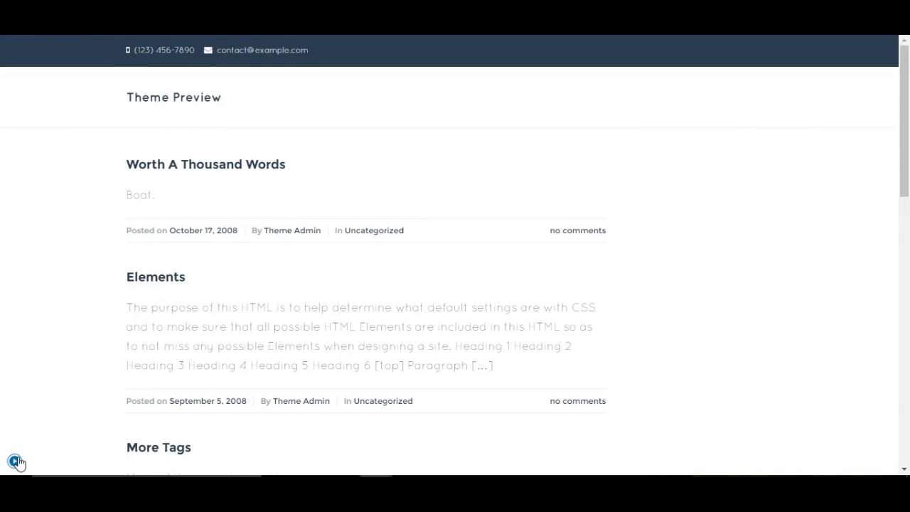
{"action": "left_click", "coordinate": [14, 461]}
{"action": "left_click", "coordinate": [174, 51]}
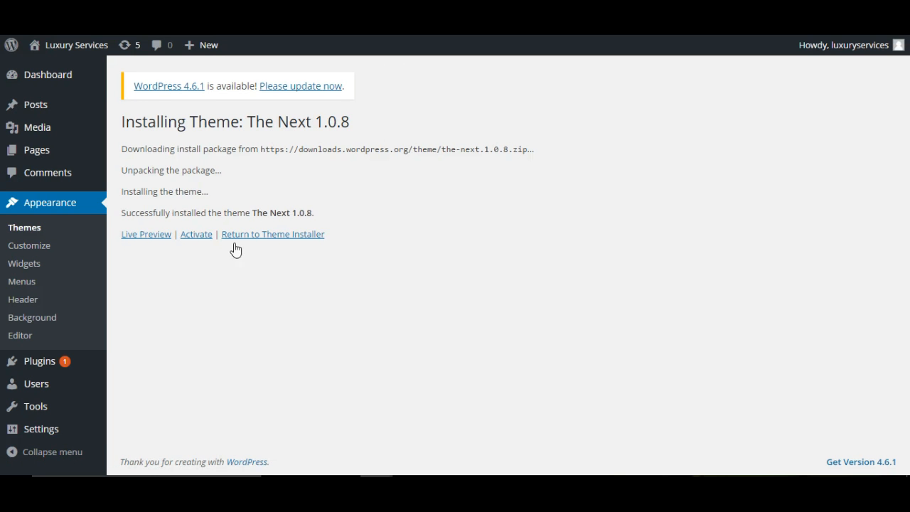
- Live-preview the newly installed The Next theme in the Customizer
{"action": "left_click", "coordinate": [163, 238]}
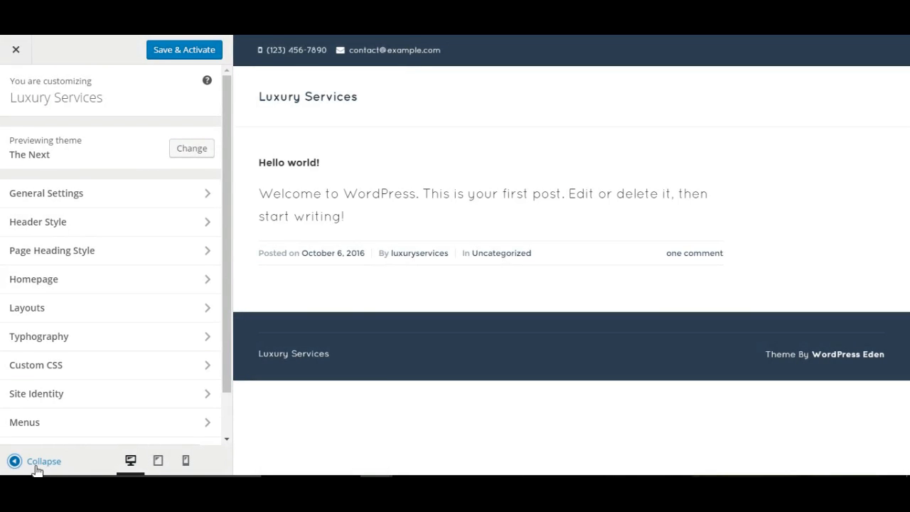
{"action": "left_click", "coordinate": [36, 468]}
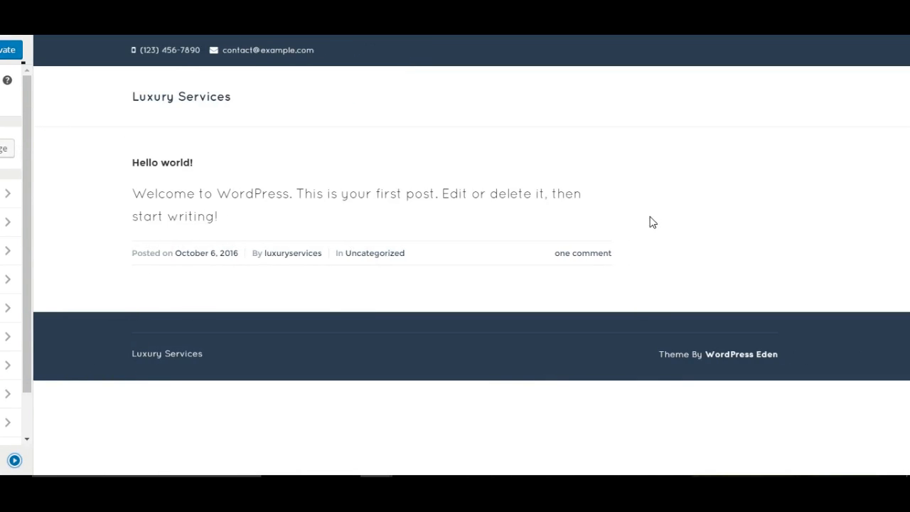
{"action": "left_click", "coordinate": [14, 460]}
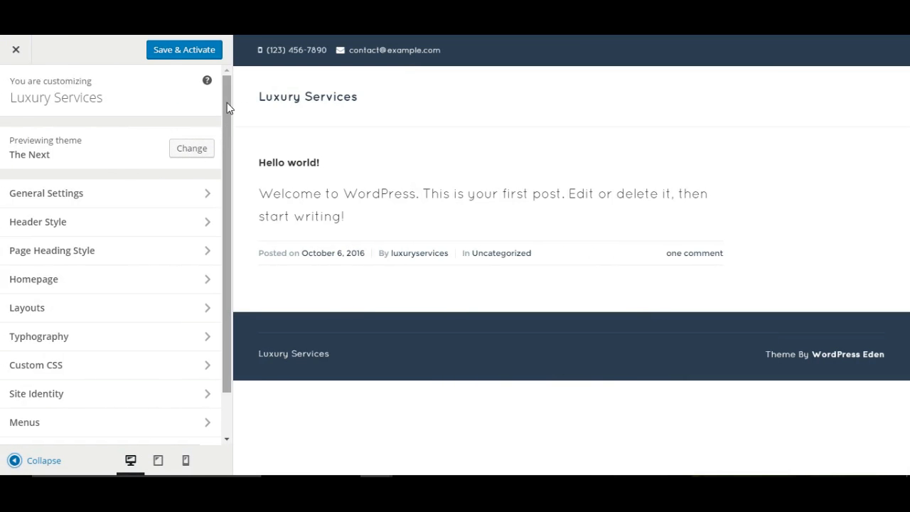
- Open General Settings > Logo and bring up Select Image for the site logo
{"action": "left_click", "coordinate": [144, 189]}
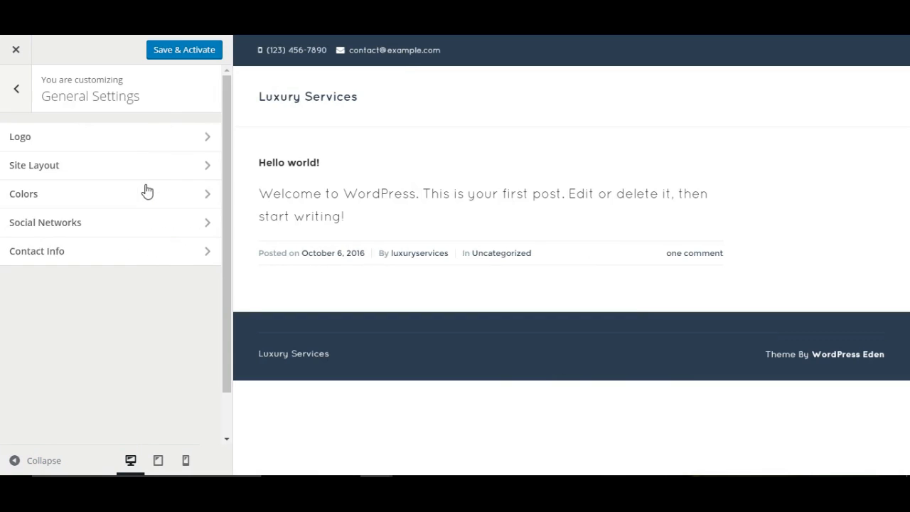
{"action": "left_click", "coordinate": [179, 141]}
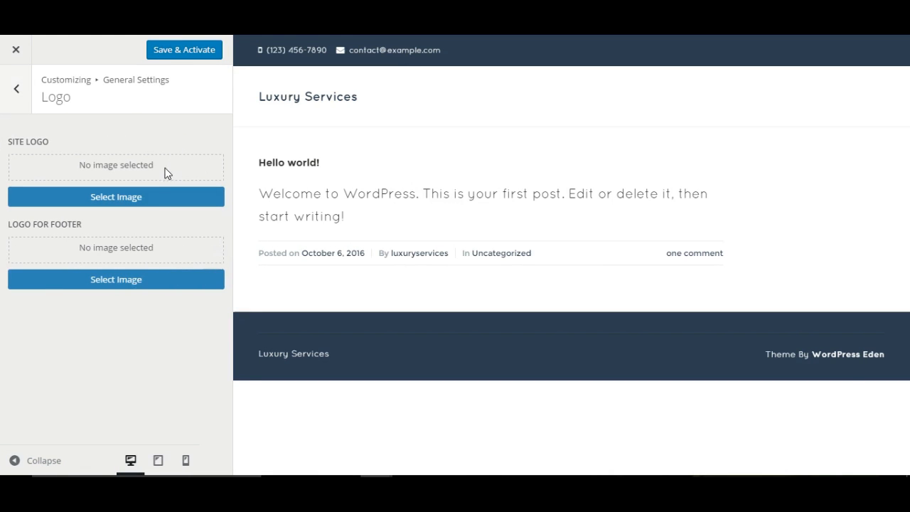
{"action": "left_click", "coordinate": [155, 202]}
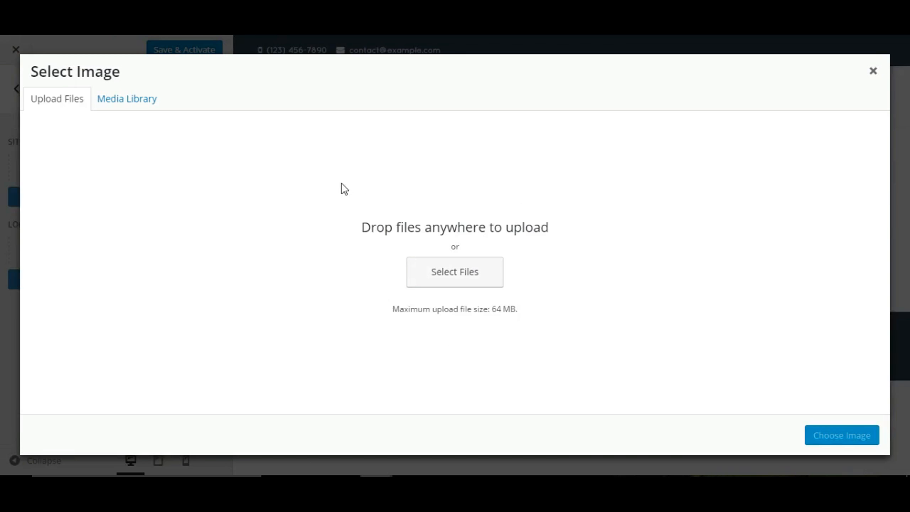
- Upload html5-css3-js.png from the computer as a logo image
{"action": "left_click", "coordinate": [469, 263]}
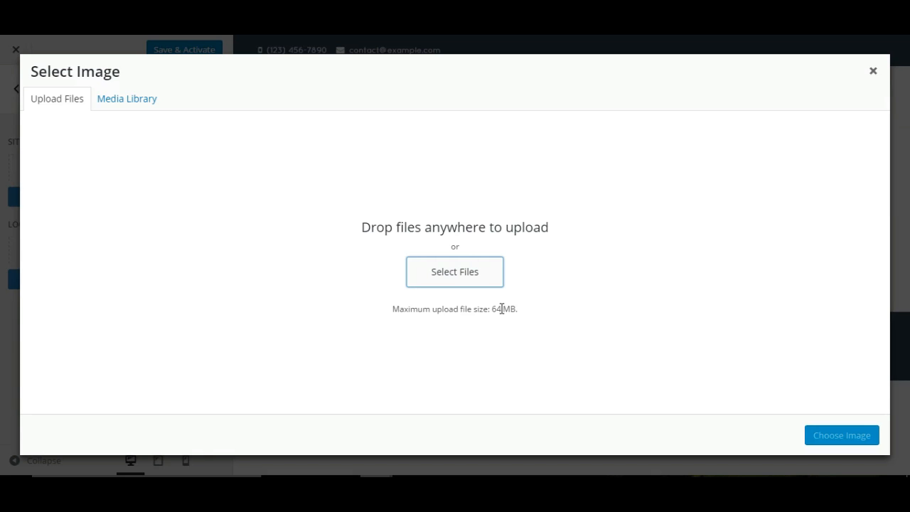
{"action": "left_click", "coordinate": [471, 274]}
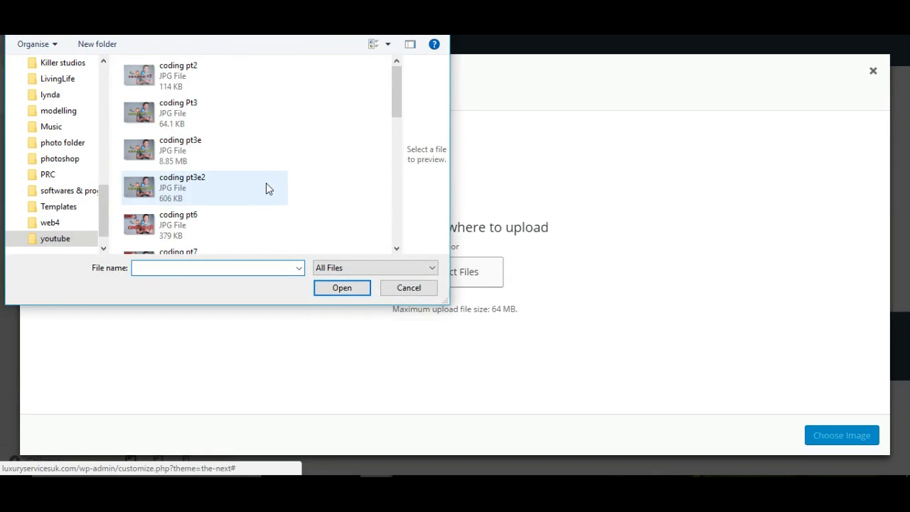
{"action": "left_click_drag", "start_coordinate": [398, 100], "coordinate": [392, 189]}
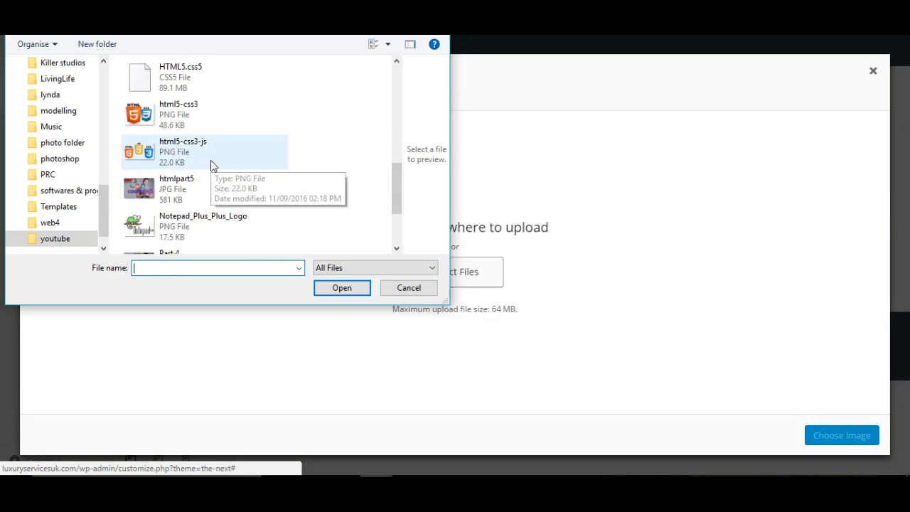
{"action": "double_click", "coordinate": [210, 162]}
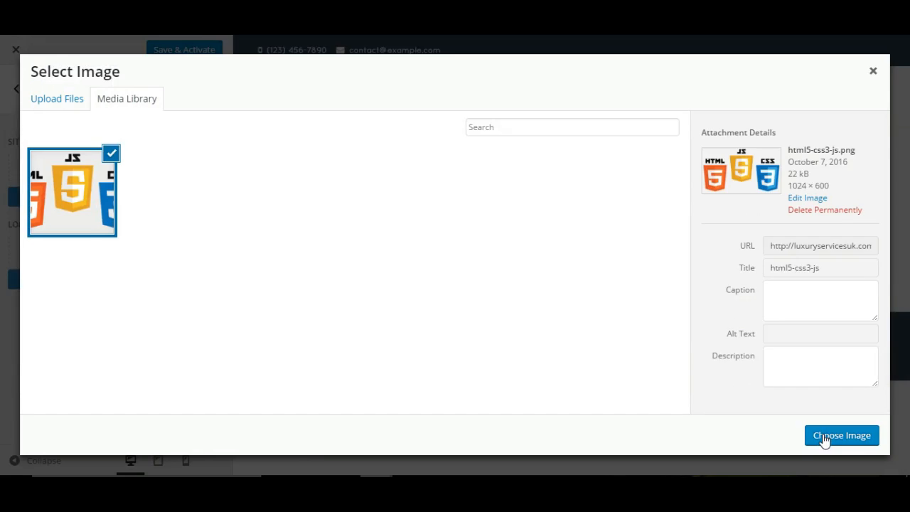
- Use the uploaded image as the site logo and save and activate The Next
{"action": "left_click", "coordinate": [817, 432]}
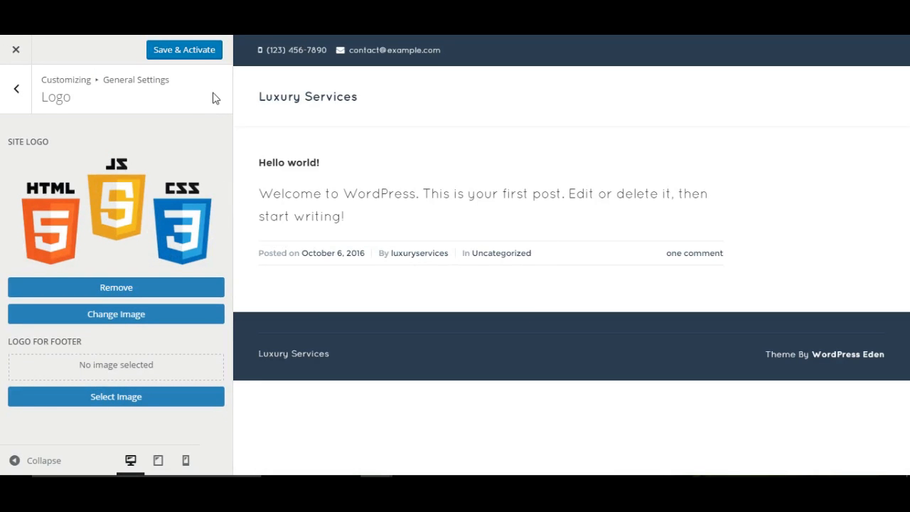
{"action": "left_click", "coordinate": [202, 50]}
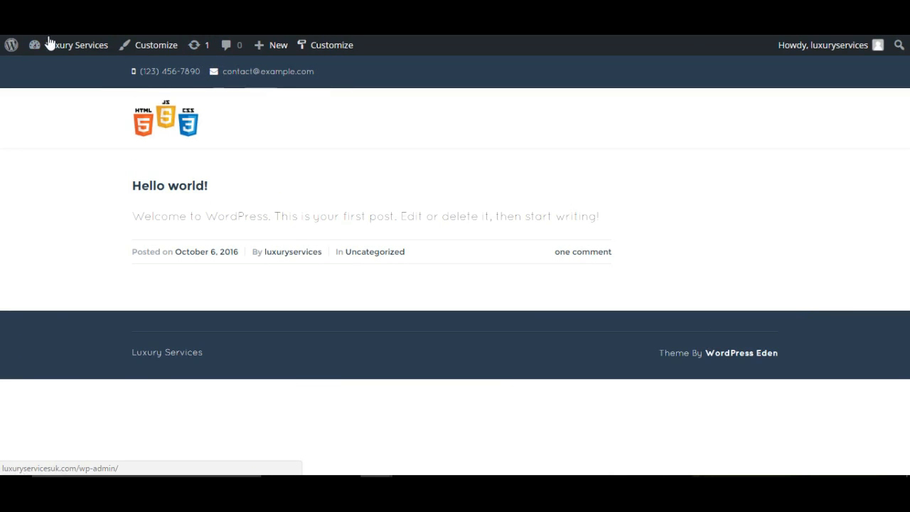
{"action": "mouse_move", "coordinate": [13, 44]}
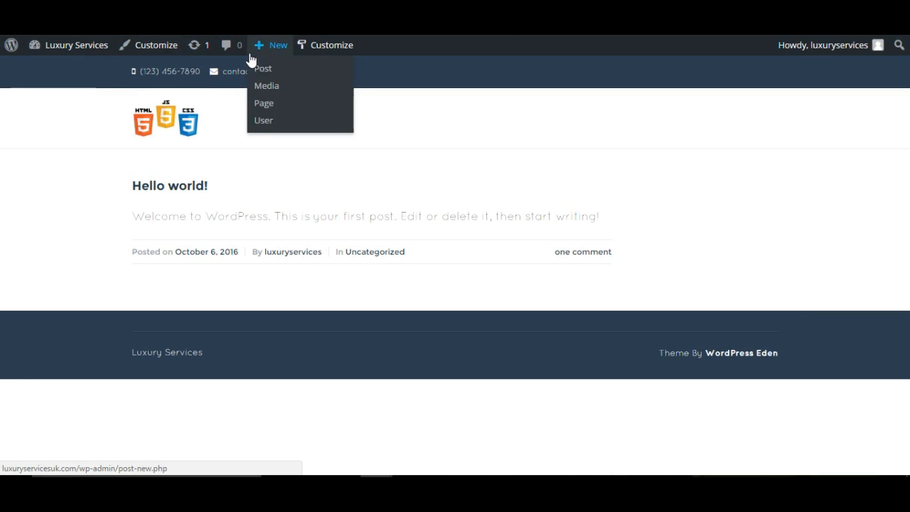
- Set Page Heading Style to Page Header – Large Right, publish it, and exit the Customizer
{"action": "left_click", "coordinate": [165, 59]}
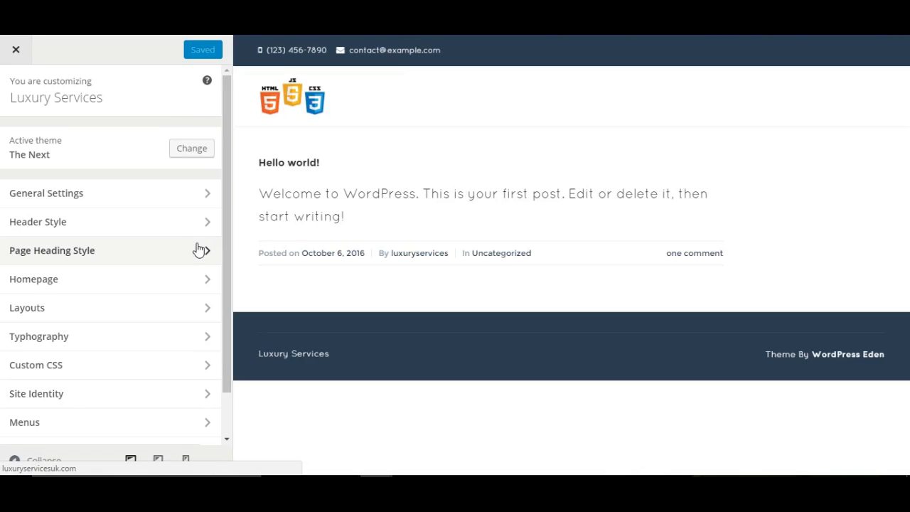
{"action": "left_click", "coordinate": [199, 251]}
{"action": "left_click_drag", "start_coordinate": [229, 217], "coordinate": [230, 296]}
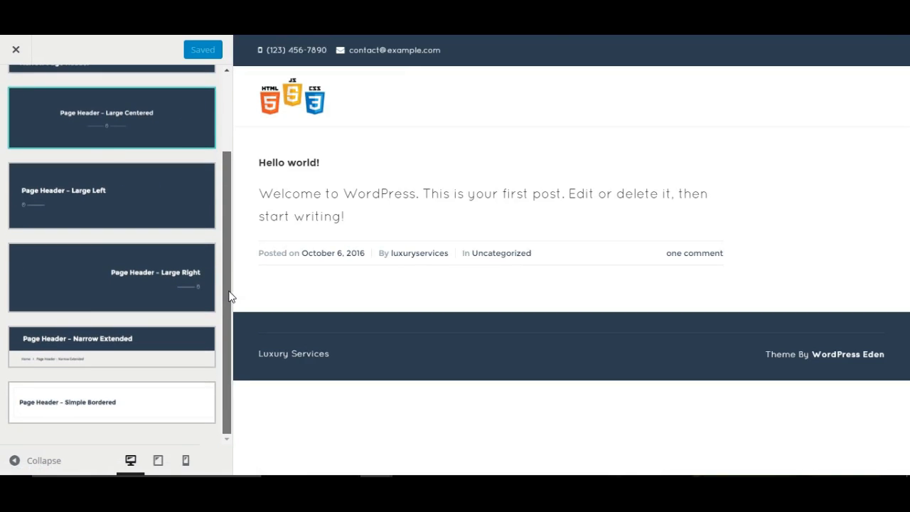
{"action": "left_click", "coordinate": [169, 275]}
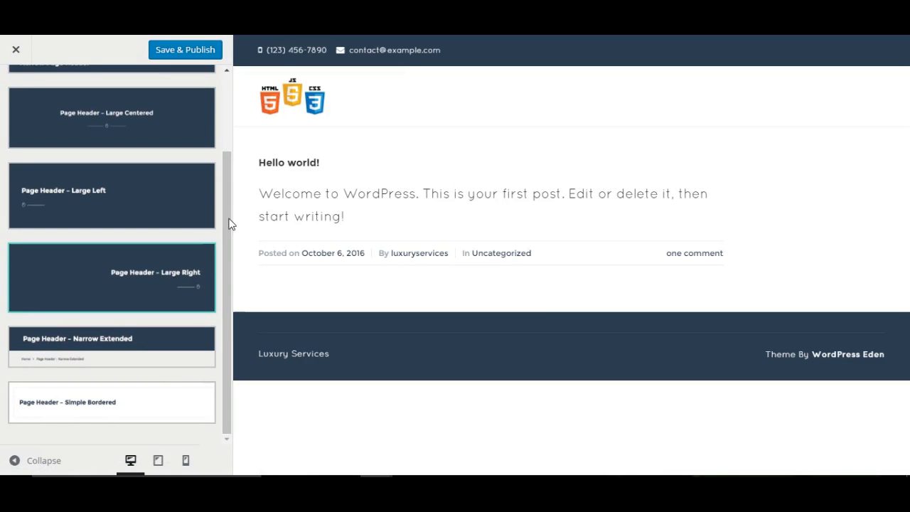
{"action": "left_click", "coordinate": [205, 54]}
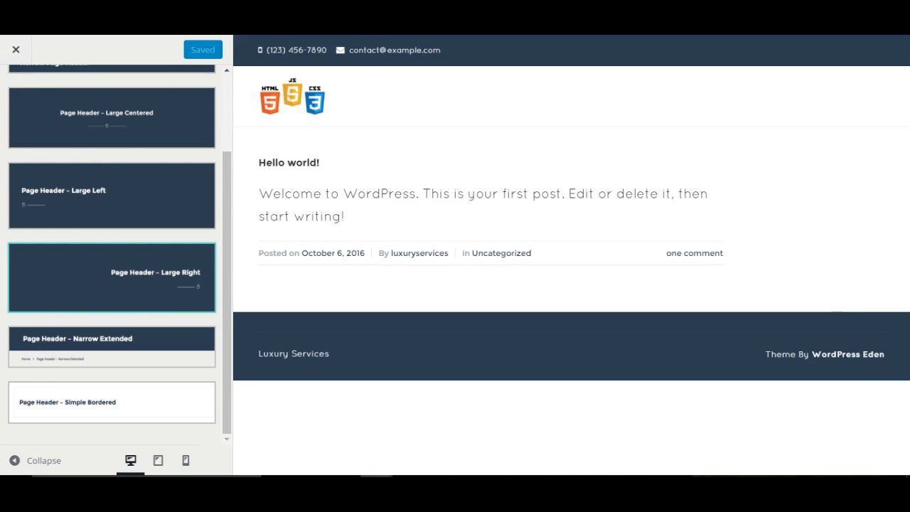
{"action": "left_click", "coordinate": [16, 49]}
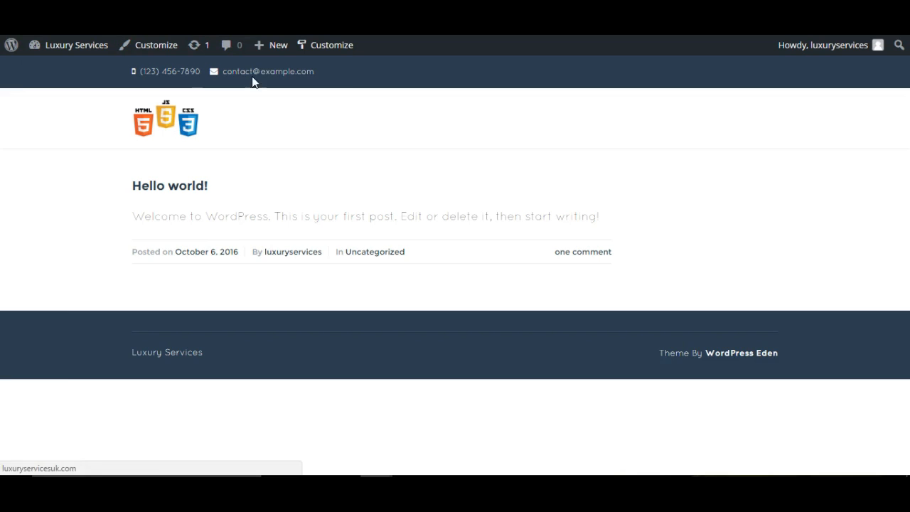
- Add a new page from + New and title it 'About Us'
{"action": "mouse_move", "coordinate": [267, 56]}
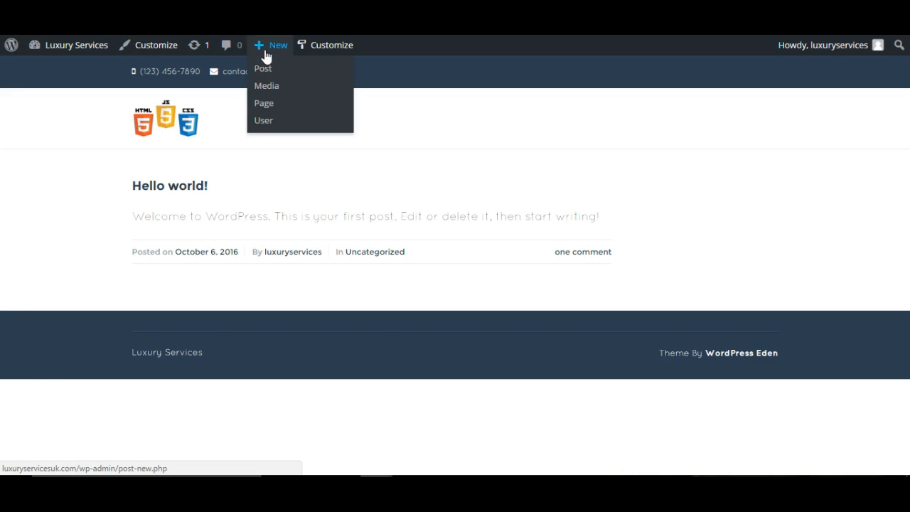
{"action": "left_click", "coordinate": [265, 104]}
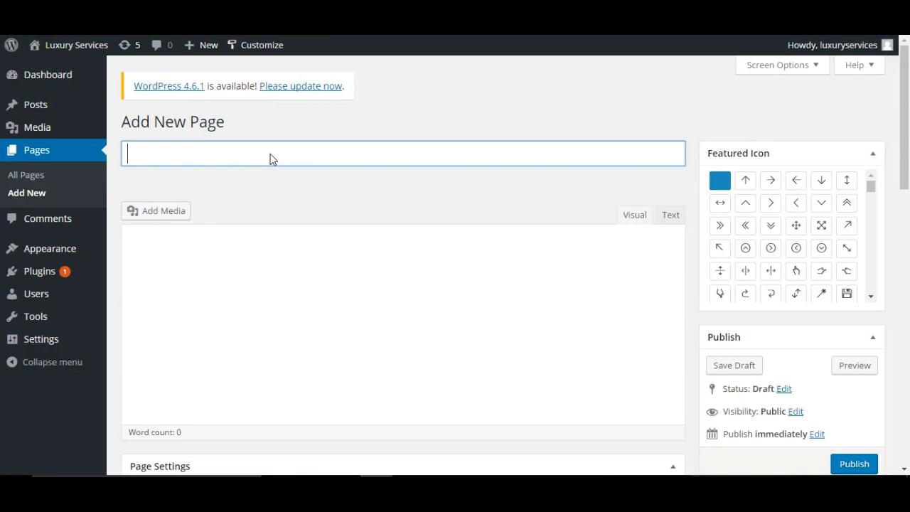
{"action": "type", "text": "uni"}
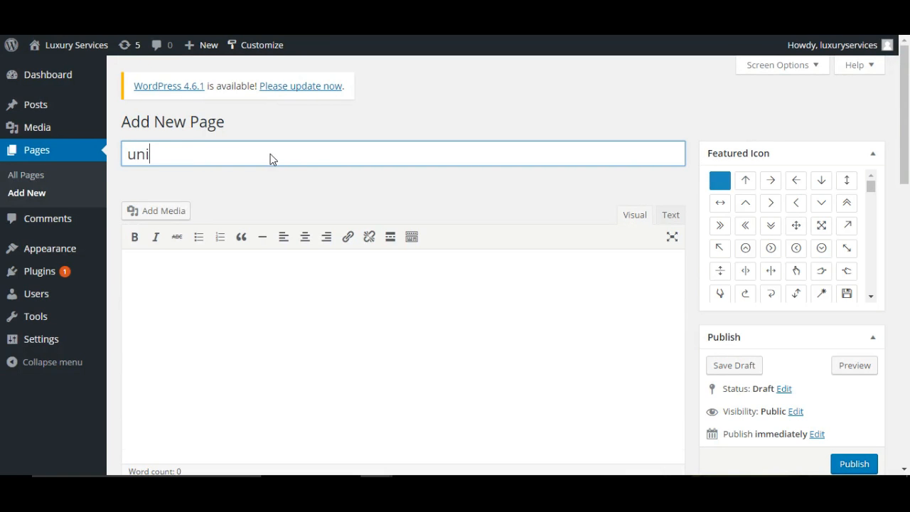
{"action": "type", "text": "About us"}
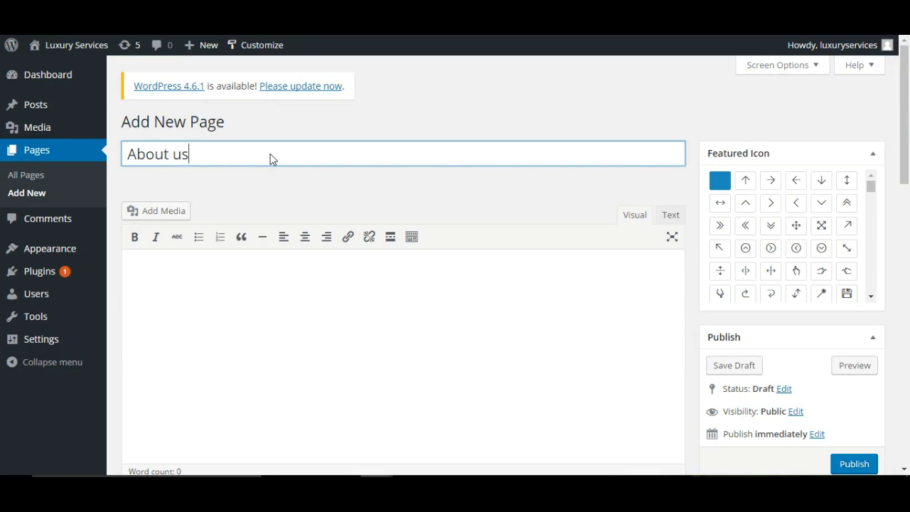
{"action": "key", "text": "BackSpace"}
{"action": "key", "text": "BackSpace"}
{"action": "key", "text": "BackSpace"}
{"action": "type", "text": "Us"}
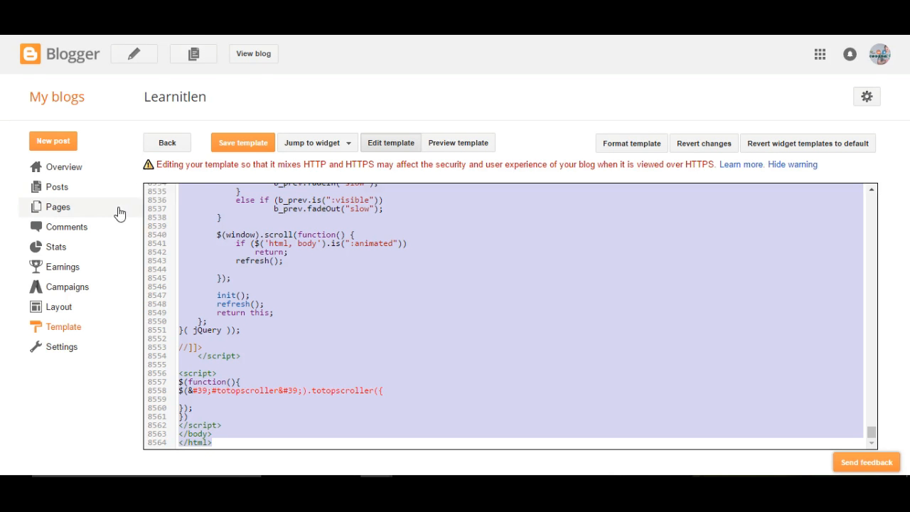
- View the live Learnitlen blog and scroll down through its posts
{"action": "left_click", "coordinate": [178, 9]}
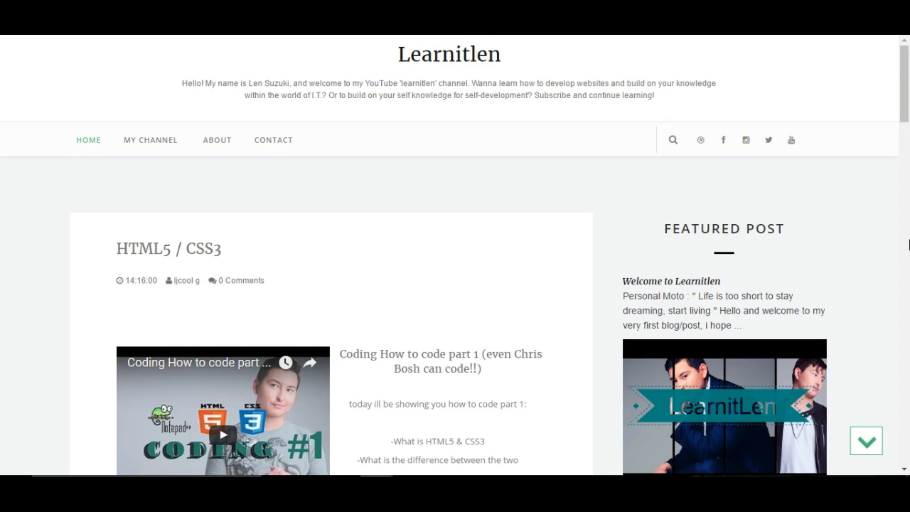
{"action": "scroll", "coordinate": [760, 77], "scroll_direction": "down", "scroll_amount": 5}
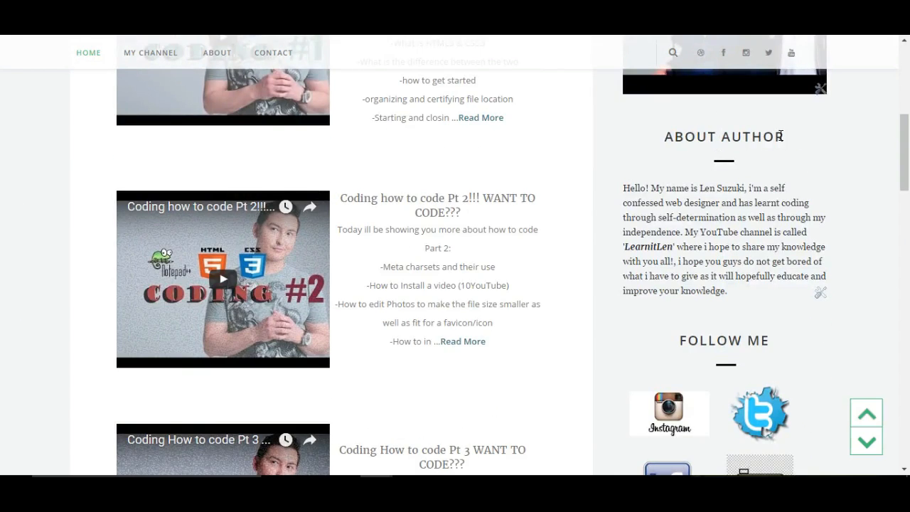
{"action": "left_click_drag", "start_coordinate": [904, 145], "coordinate": [904, 71]}
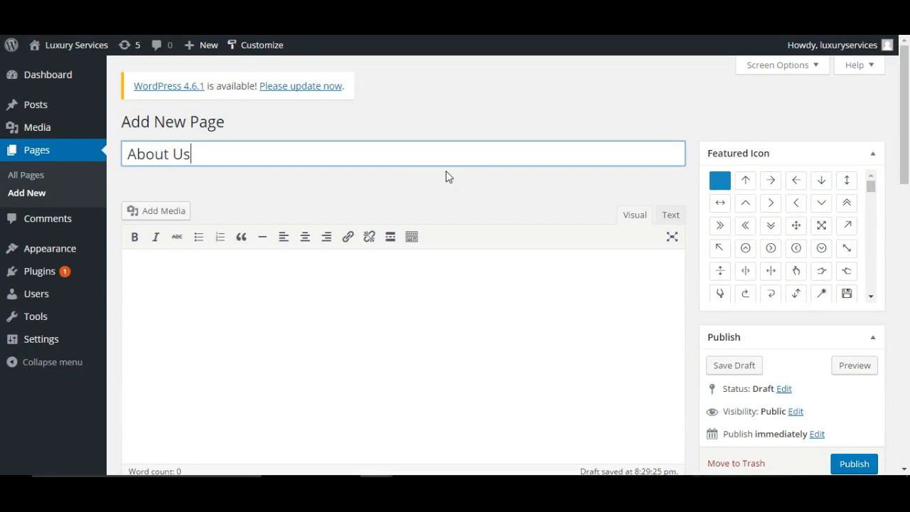
- Type 'What to know about us' as the About Us page body
{"action": "left_click", "coordinate": [370, 297]}
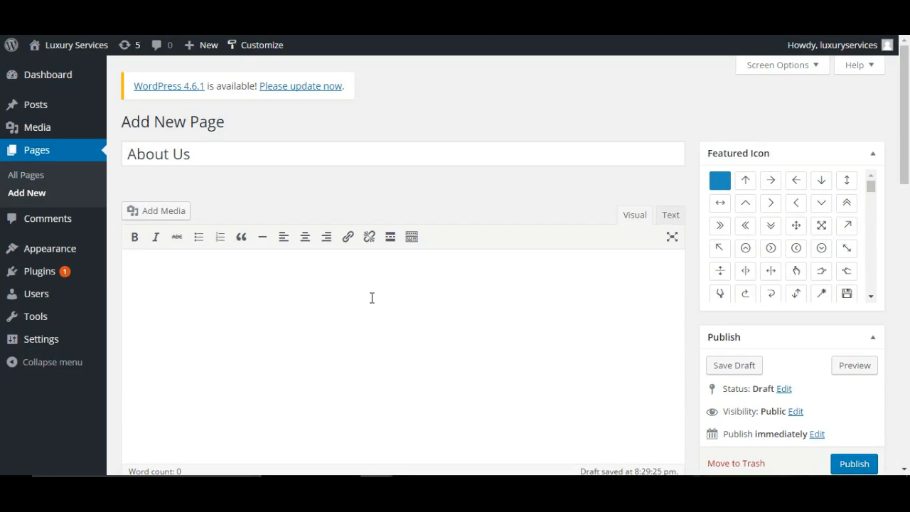
{"action": "type", "text": "What to know about us?"}
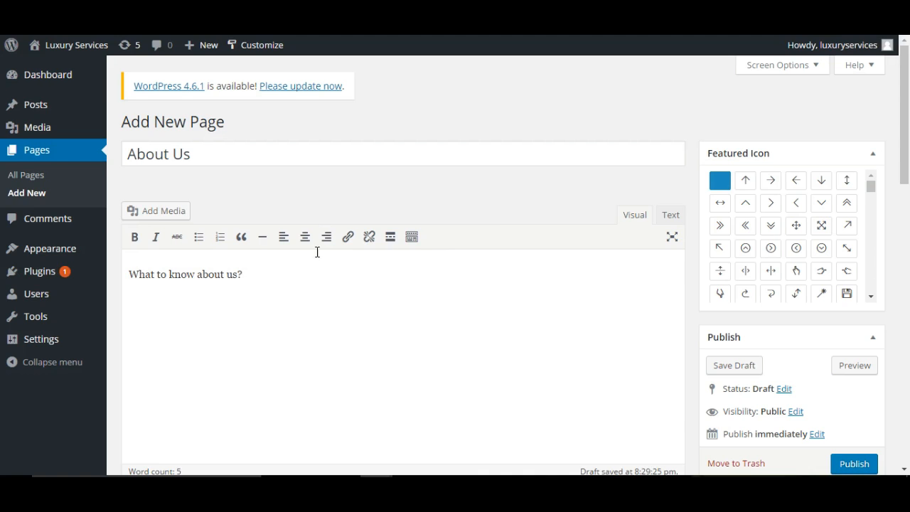
- Make the line 'What to know about us?' italic, bold and struck through
{"action": "left_click_drag", "start_coordinate": [128, 274], "coordinate": [260, 267]}
{"action": "left_click", "coordinate": [154, 237]}
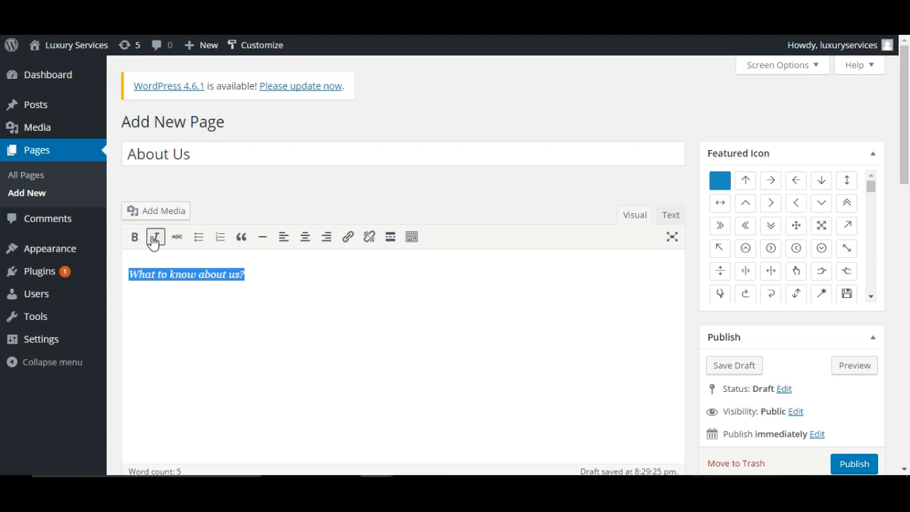
{"action": "left_click", "coordinate": [134, 238]}
{"action": "left_click", "coordinate": [313, 283]}
{"action": "left_click_drag", "start_coordinate": [277, 273], "coordinate": [133, 276]}
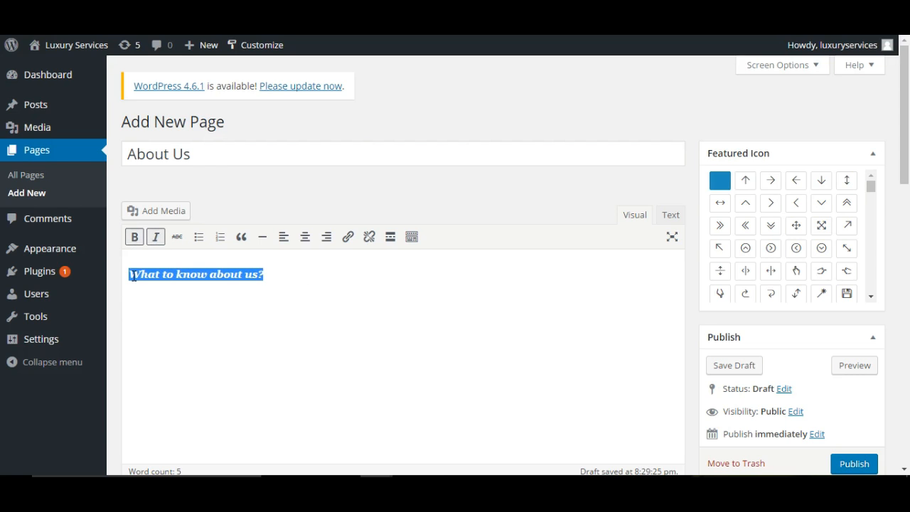
{"action": "left_click", "coordinate": [177, 236]}
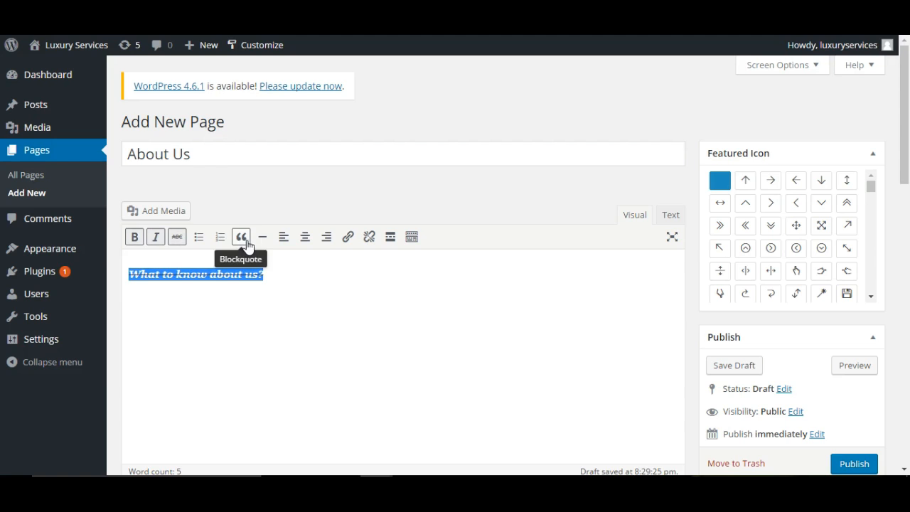
- Try center, left and right alignment on the line, ending left-aligned
{"action": "left_click", "coordinate": [299, 240]}
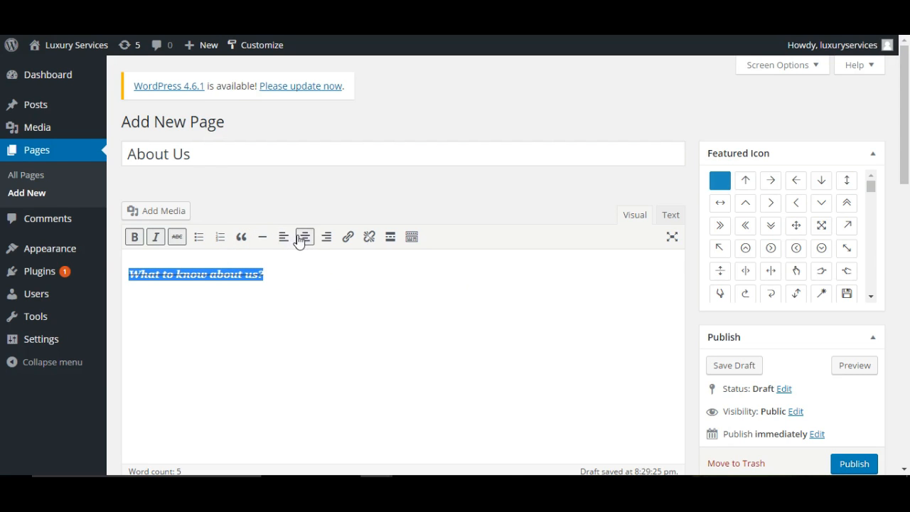
{"action": "left_click", "coordinate": [284, 237]}
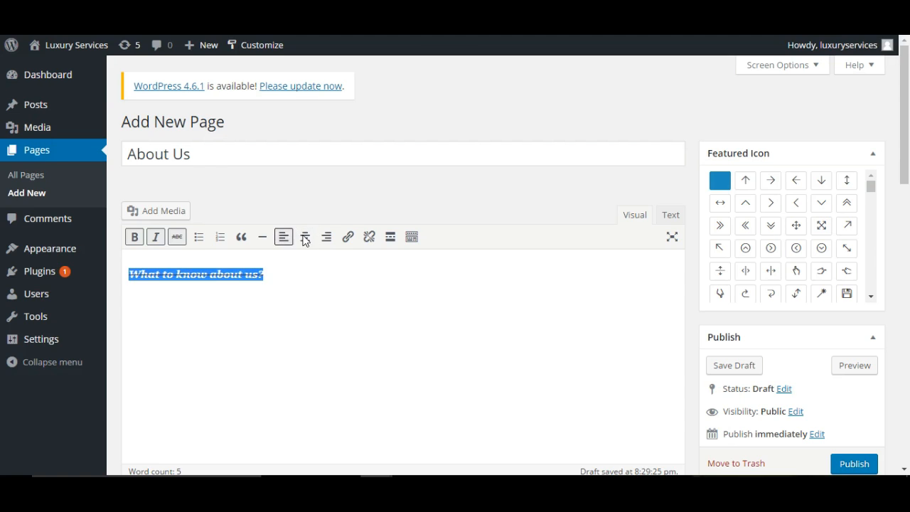
{"action": "left_click", "coordinate": [327, 239]}
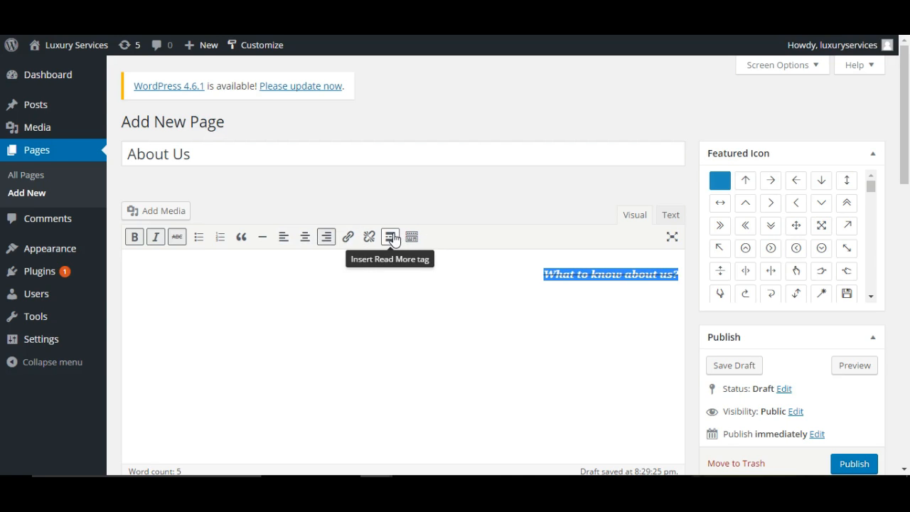
{"action": "left_click", "coordinate": [283, 236]}
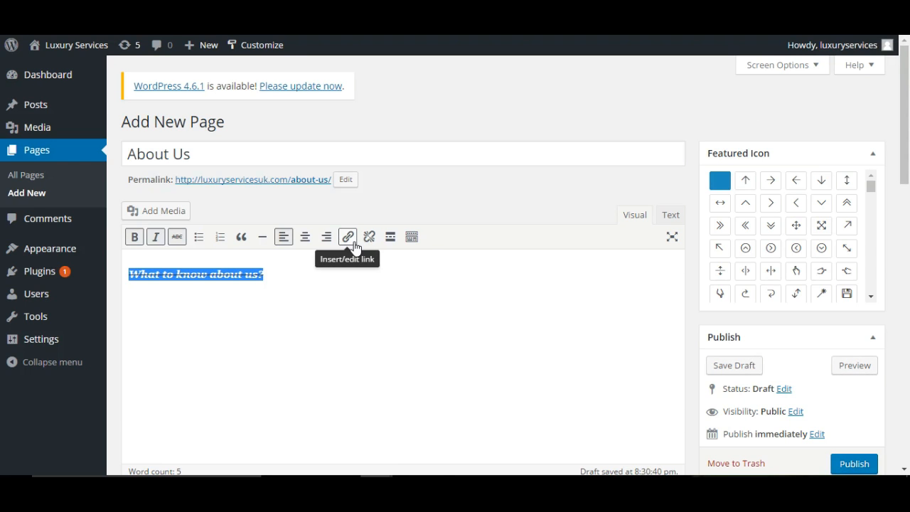
- Link the heading 'What to know about us?' to the address copied from the email draft tab
{"action": "left_click", "coordinate": [347, 236]}
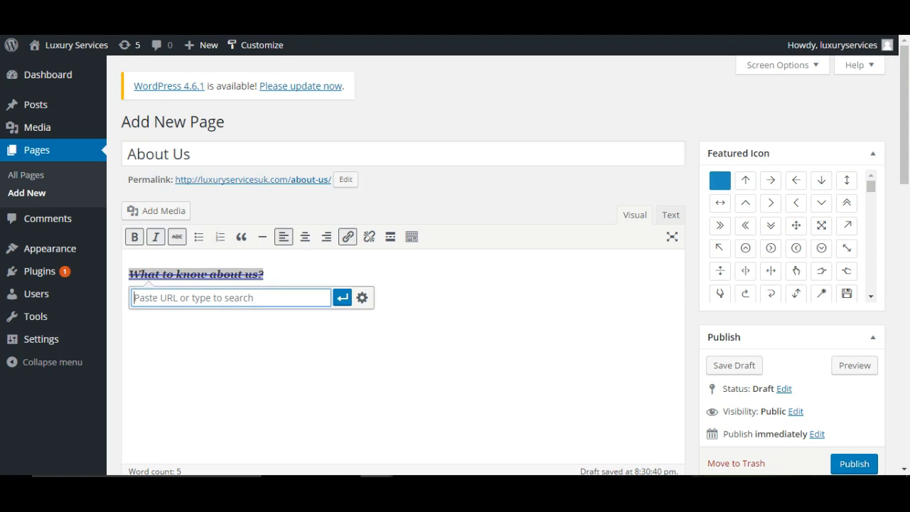
{"action": "key", "text": "ctrl+Tab"}
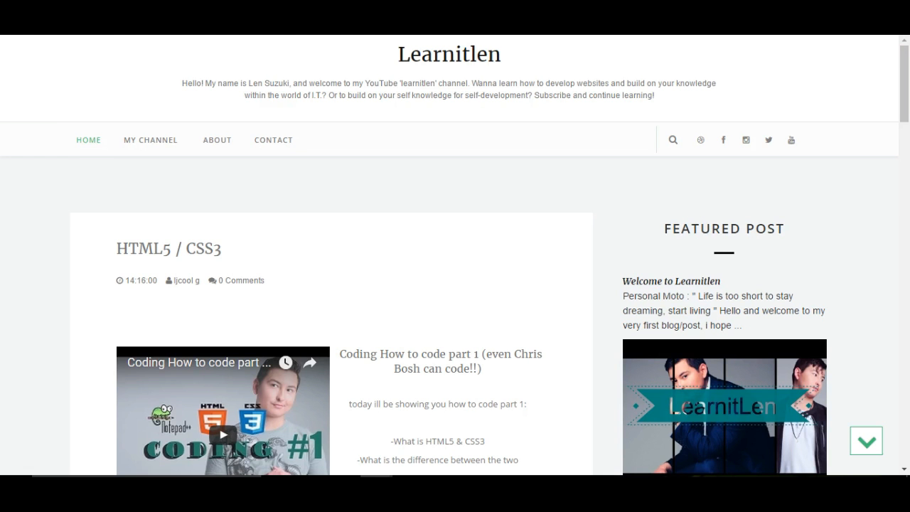
{"action": "key", "text": "ctrl+Tab"}
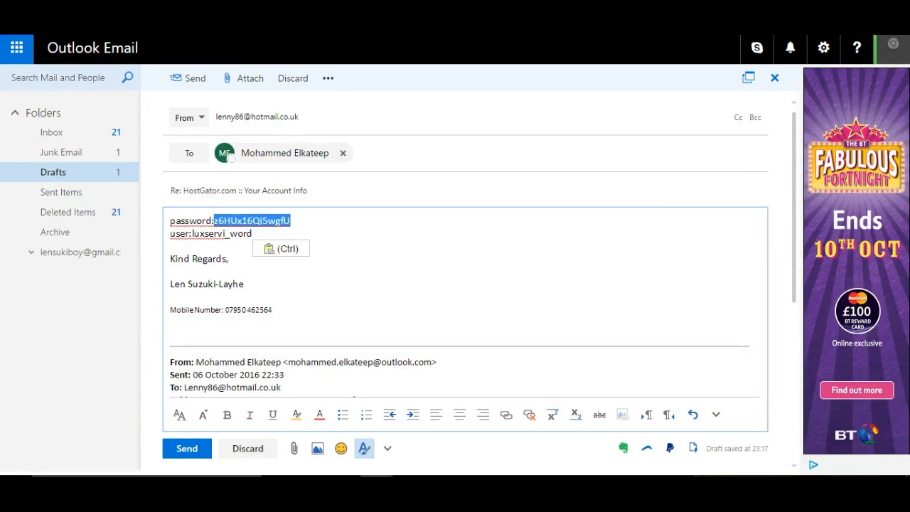
{"action": "key", "text": "ctrl+Tab"}
{"action": "key", "text": "ctrl+Tab"}
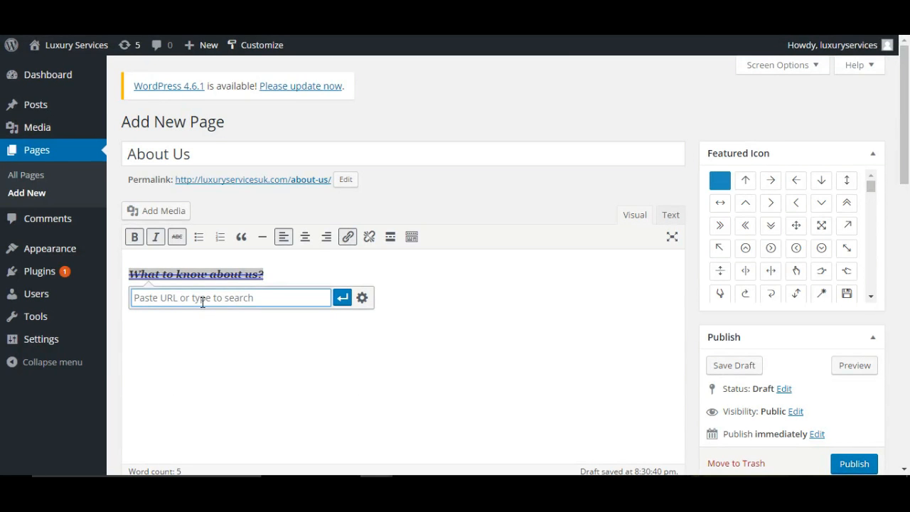
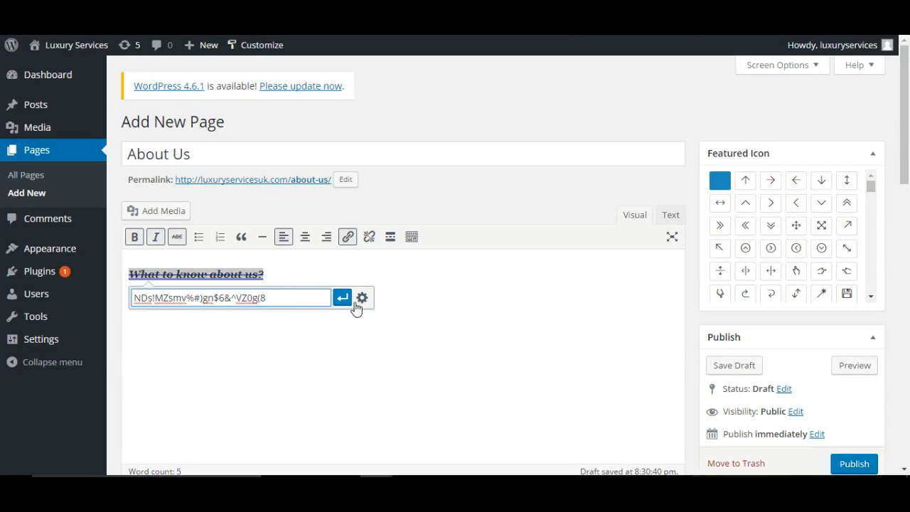
{"action": "left_click", "coordinate": [374, 270]}
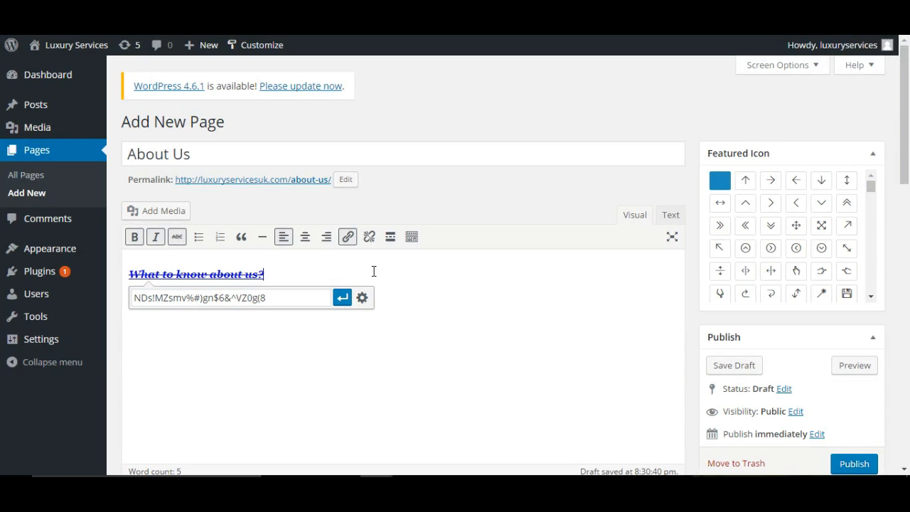
- Reselect the heading, view its full link options, then close them
{"action": "triple_click", "coordinate": [147, 274]}
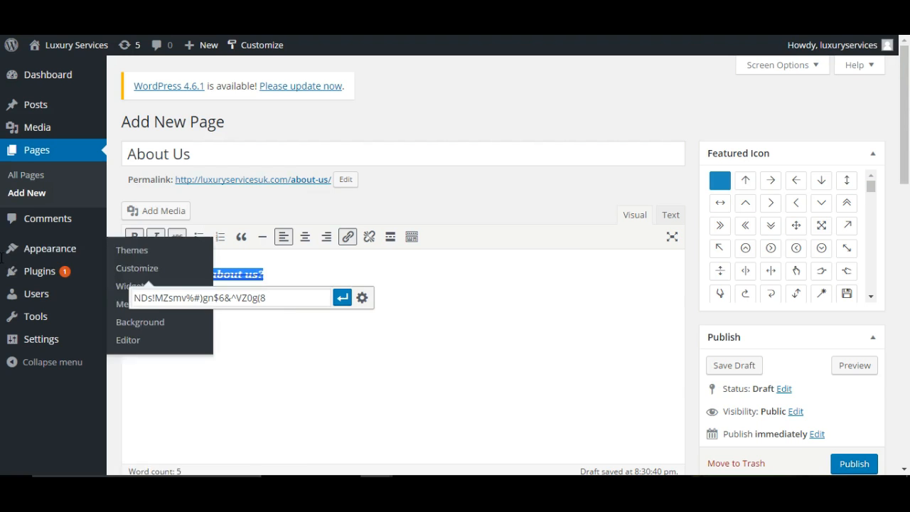
{"action": "left_click", "coordinate": [361, 298]}
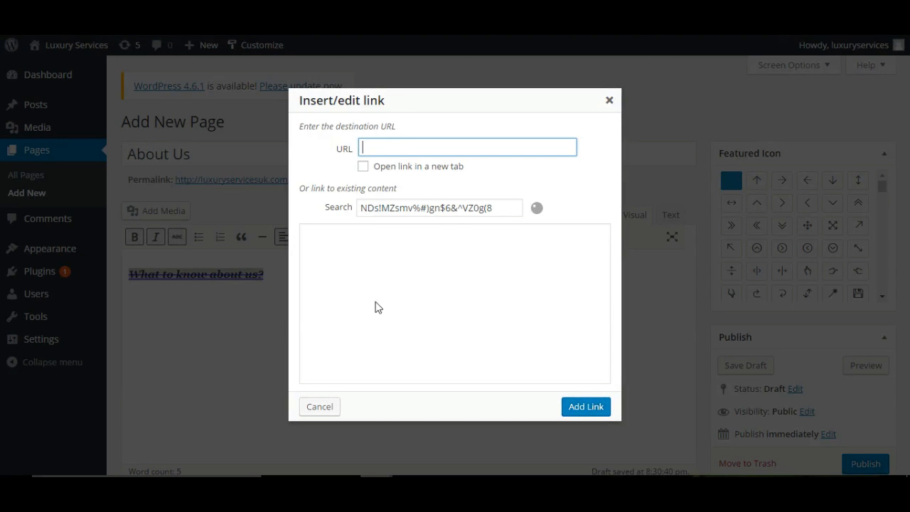
{"action": "left_click", "coordinate": [609, 101]}
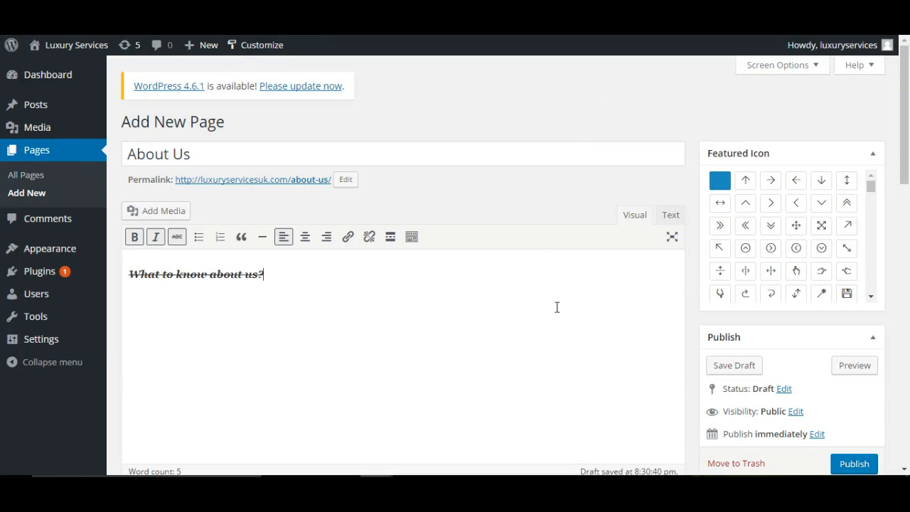
- Insert a Read More break below the selected heading
{"action": "left_click_drag", "start_coordinate": [270, 273], "coordinate": [129, 275]}
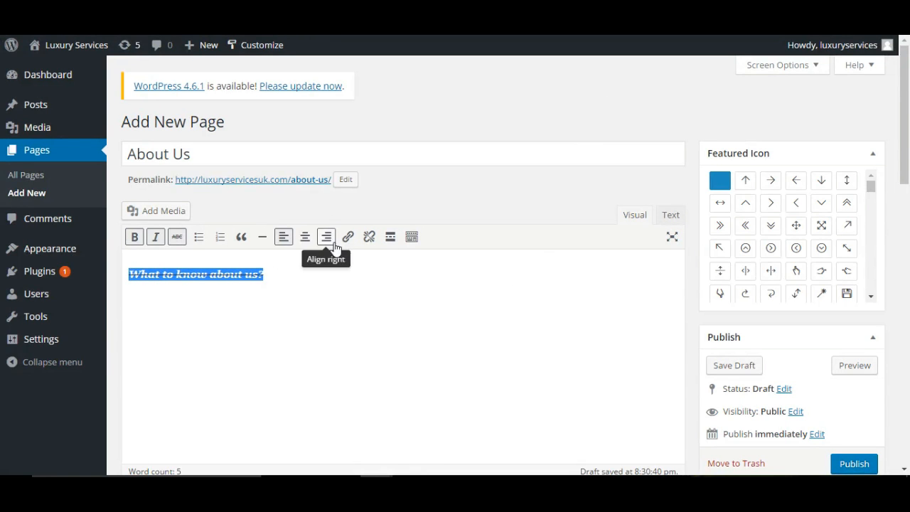
{"action": "left_click", "coordinate": [390, 237]}
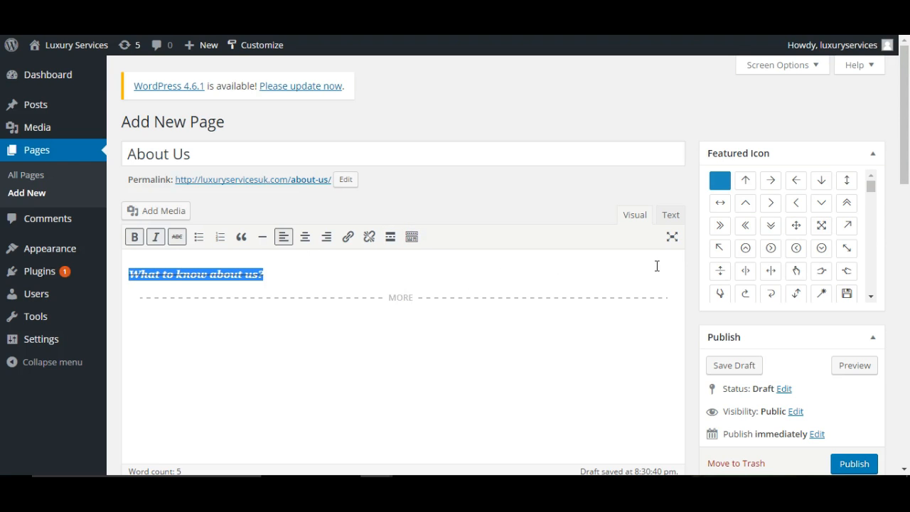
{"action": "left_click", "coordinate": [897, 136]}
{"action": "left_click_drag", "start_coordinate": [908, 100], "coordinate": [908, 127]}
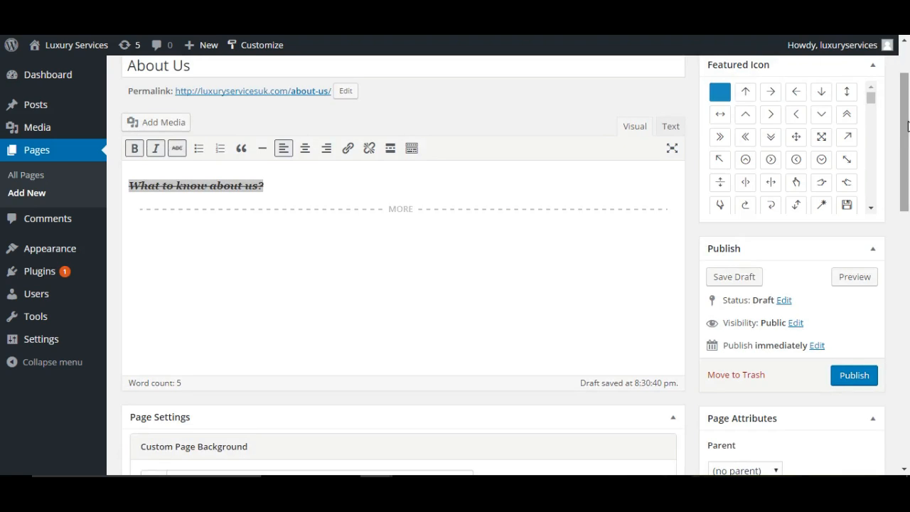
- Try the left arrow as Featured Icon, reset it to blank, and scroll to Page Settings
{"action": "left_click", "coordinate": [799, 101]}
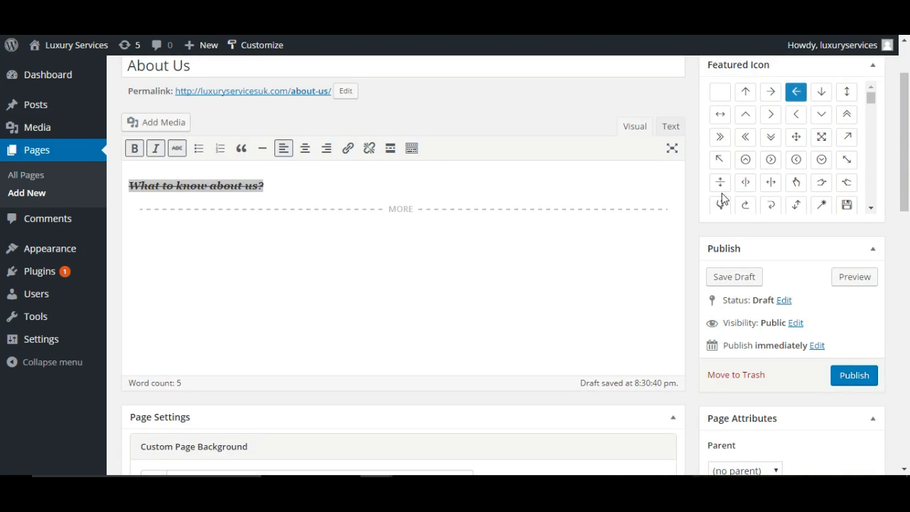
{"action": "left_click", "coordinate": [610, 181]}
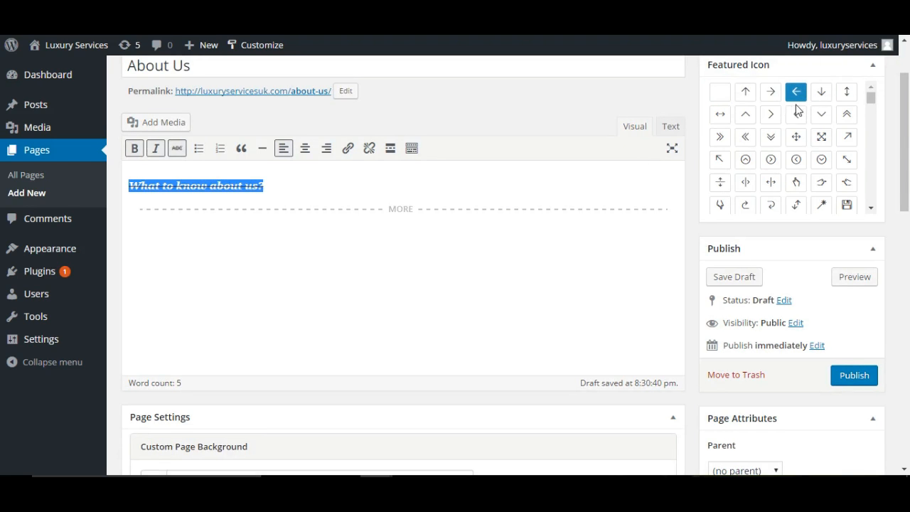
{"action": "left_click", "coordinate": [717, 93]}
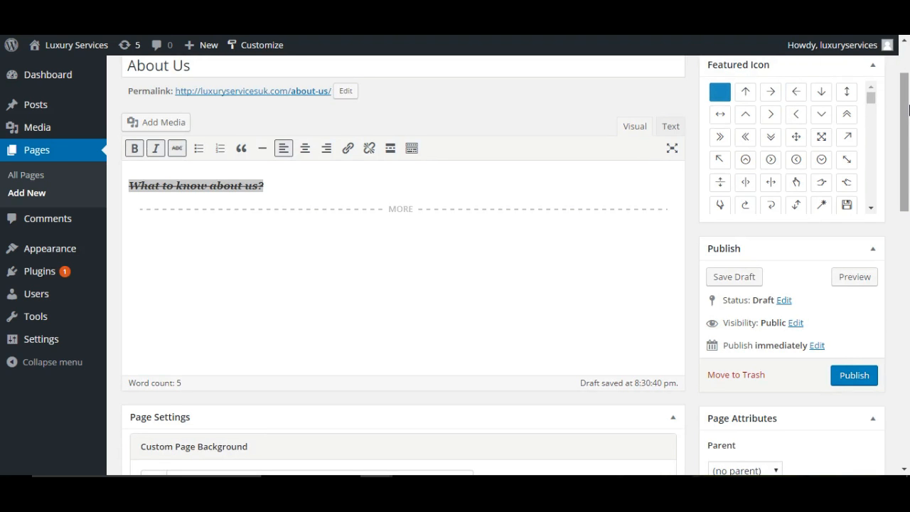
{"action": "left_click_drag", "start_coordinate": [908, 99], "coordinate": [898, 192]}
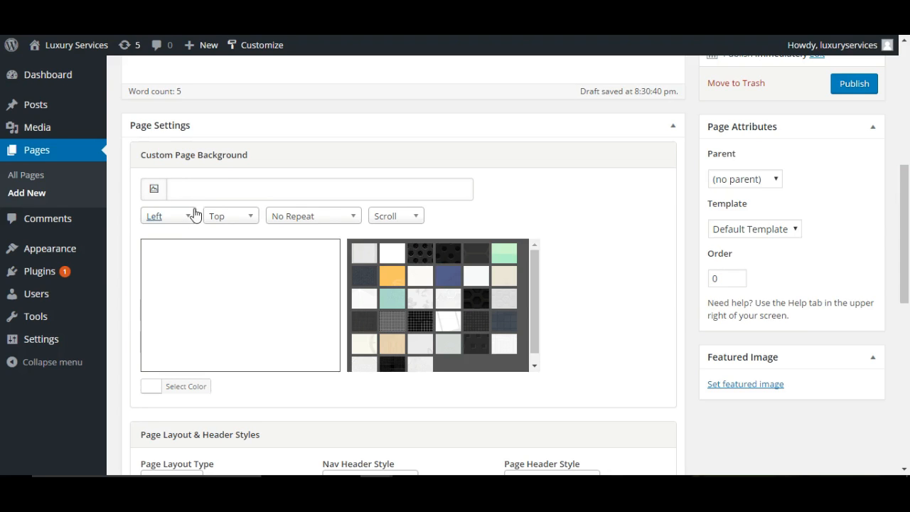
- Choose the pink polygon pattern under Custom Page Background, then publish the About Us page
{"action": "left_click", "coordinate": [429, 291]}
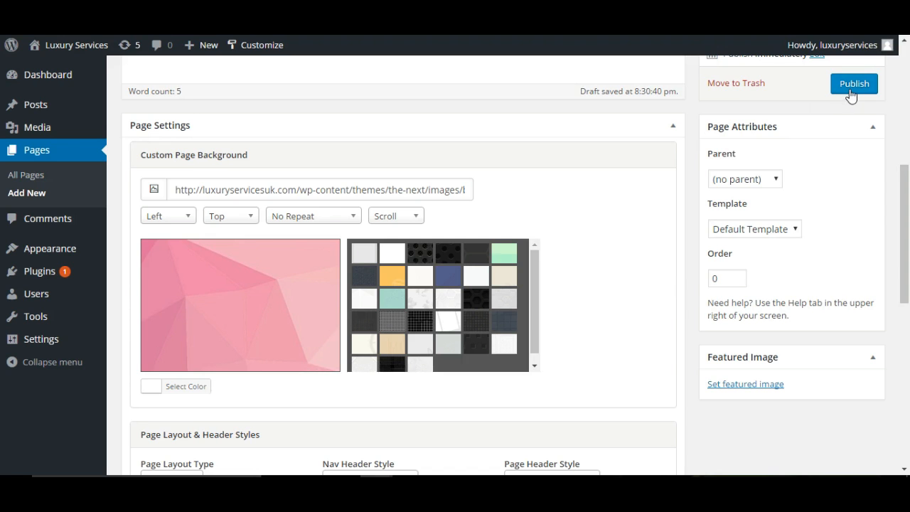
{"action": "left_click_drag", "start_coordinate": [904, 174], "coordinate": [903, 53]}
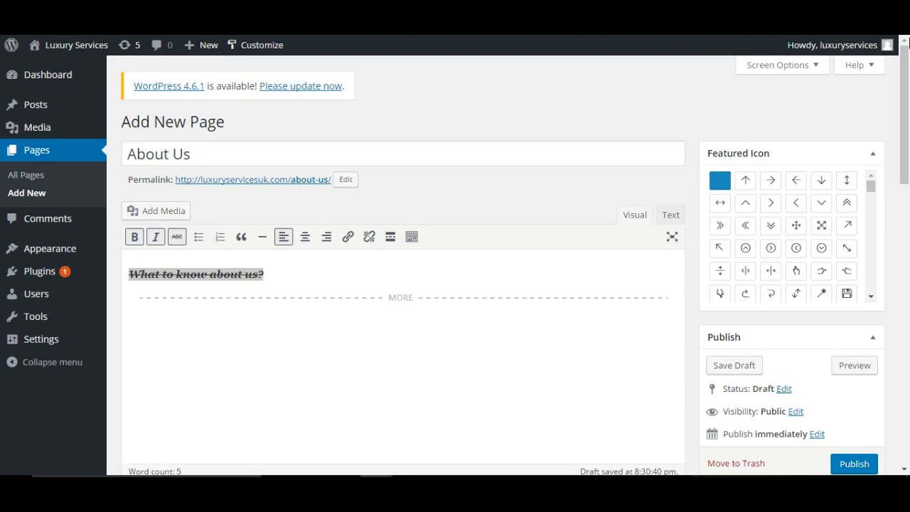
{"action": "left_click_drag", "start_coordinate": [905, 179], "coordinate": [905, 235]}
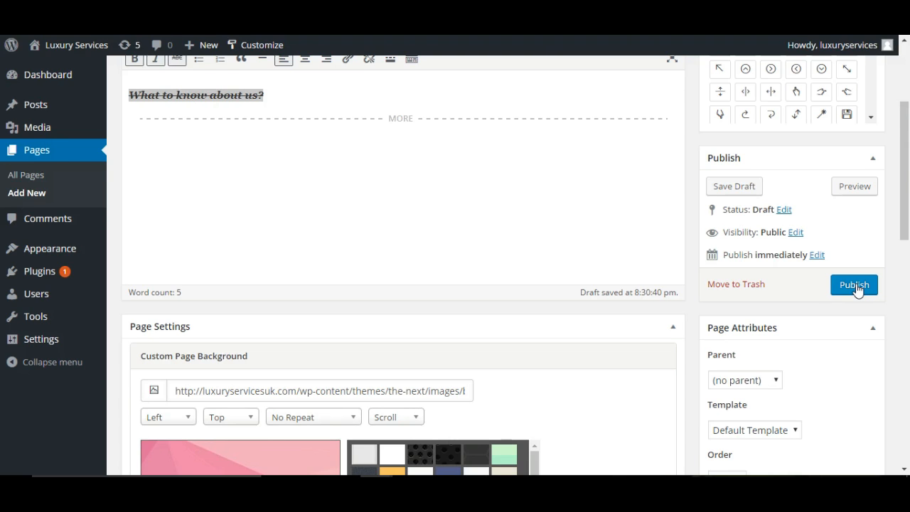
{"action": "left_click", "coordinate": [855, 285]}
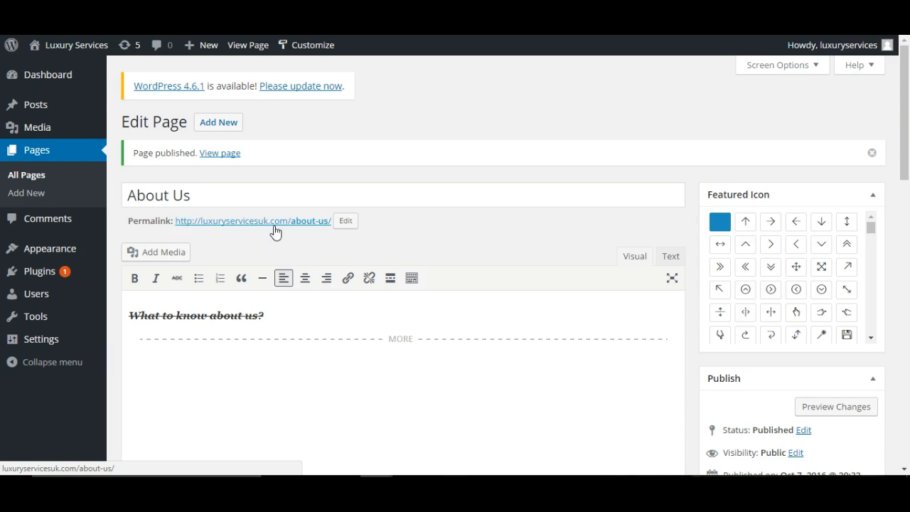
- Open the About Us permalink and view the live page in its browser tab
{"action": "left_click", "coordinate": [274, 226]}
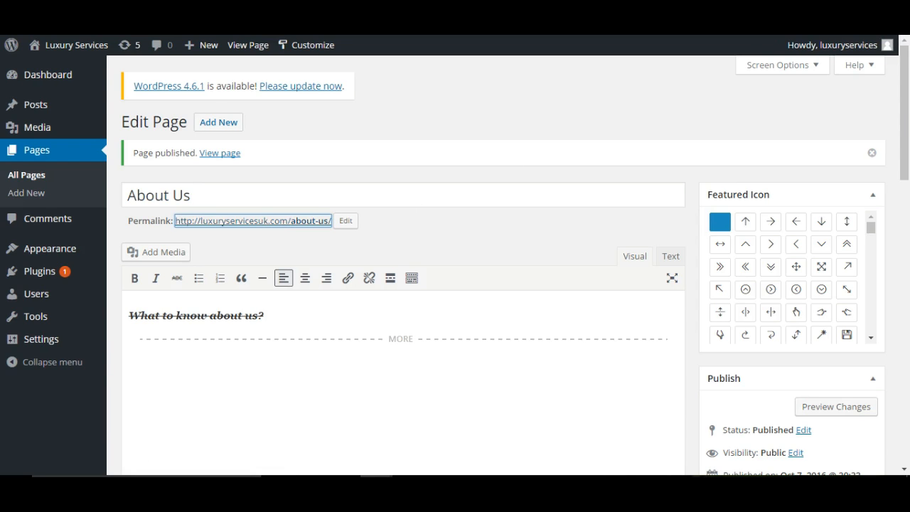
{"action": "left_click_drag", "start_coordinate": [274, 226], "coordinate": [238, 173]}
{"action": "left_click_drag", "start_coordinate": [278, 220], "coordinate": [544, 29]}
{"action": "left_click", "coordinate": [268, 9]}
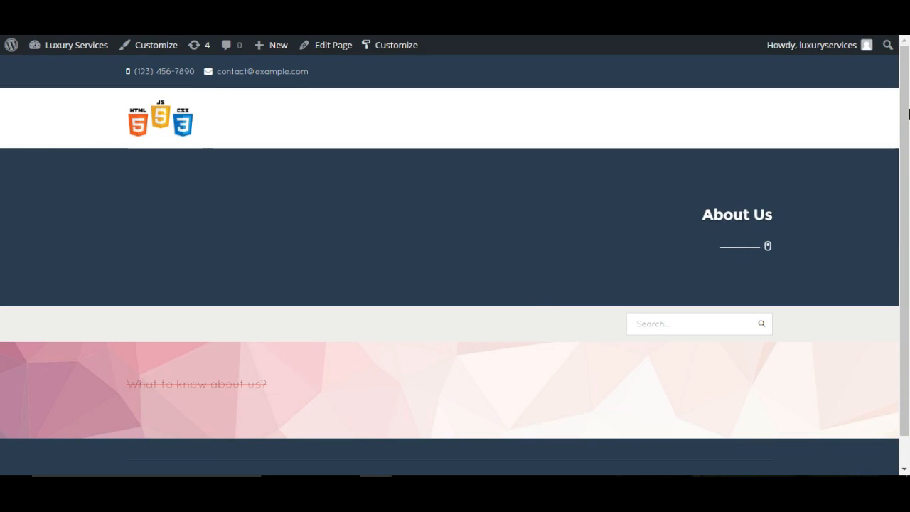
{"action": "scroll", "coordinate": [407, 337], "scroll_direction": "down", "scroll_amount": 2}
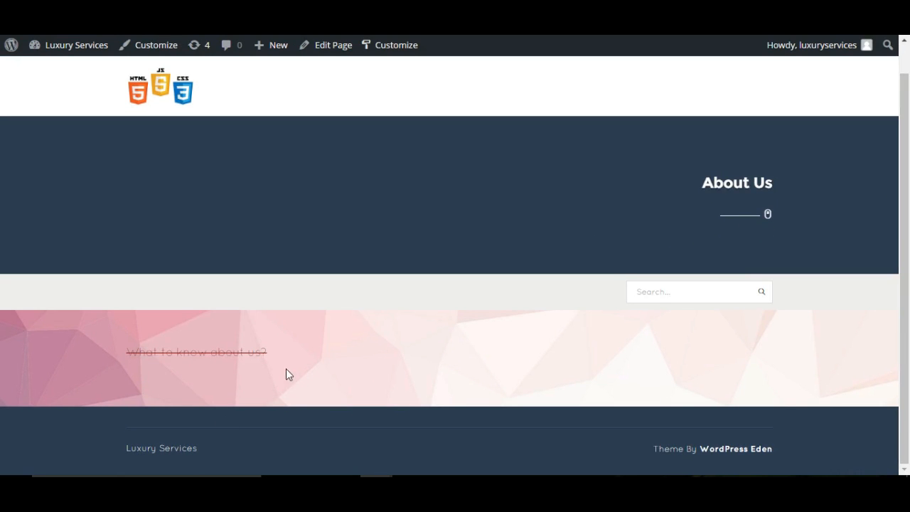
- Add filler paragraphs 'akshbddddddddddddddddd' and 'asldnha' below the heading in the editor
{"action": "left_click", "coordinate": [398, 9]}
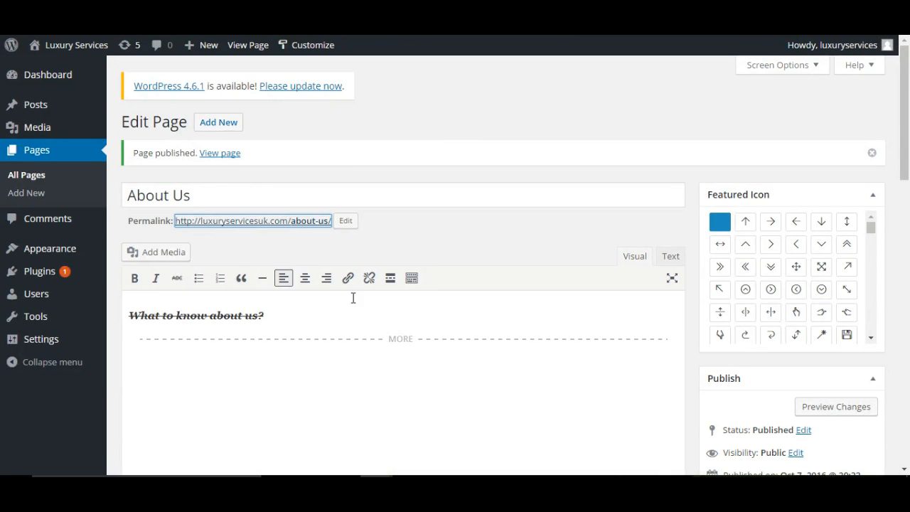
{"action": "left_click", "coordinate": [351, 318]}
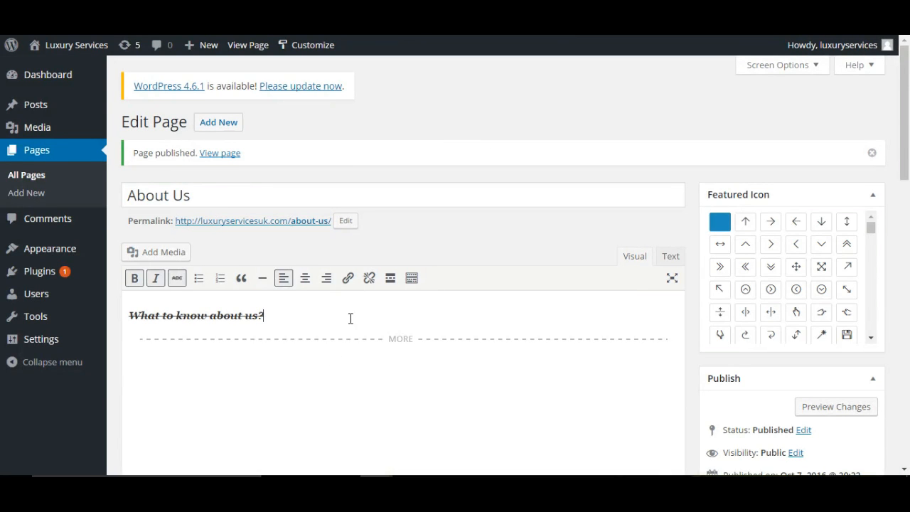
{"action": "key", "text": "Return"}
{"action": "key", "text": "Return"}
{"action": "key", "text": "Return"}
{"action": "key", "text": "Return"}
{"action": "type", "text": "akshbddddddddddddddddd"}
{"action": "key", "text": "Return"}
{"action": "type", "text": "asldnha"}
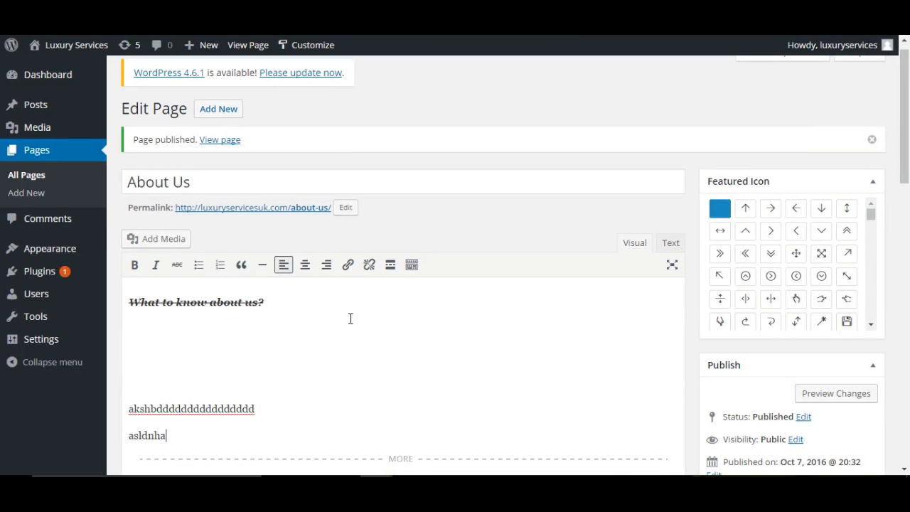
- Update the About Us page, then return to the editor and select the two filler paragraphs
{"action": "left_click", "coordinate": [906, 43]}
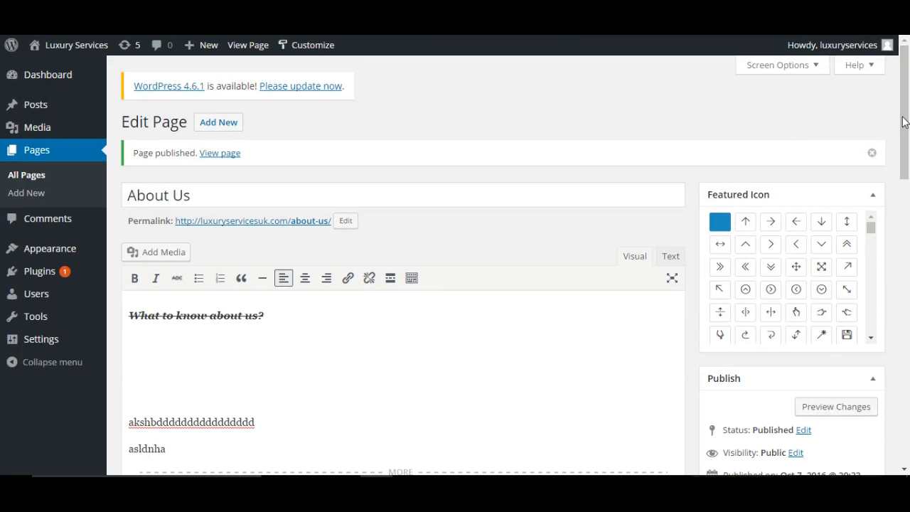
{"action": "scroll", "coordinate": [904, 121], "scroll_direction": "down", "scroll_amount": 4}
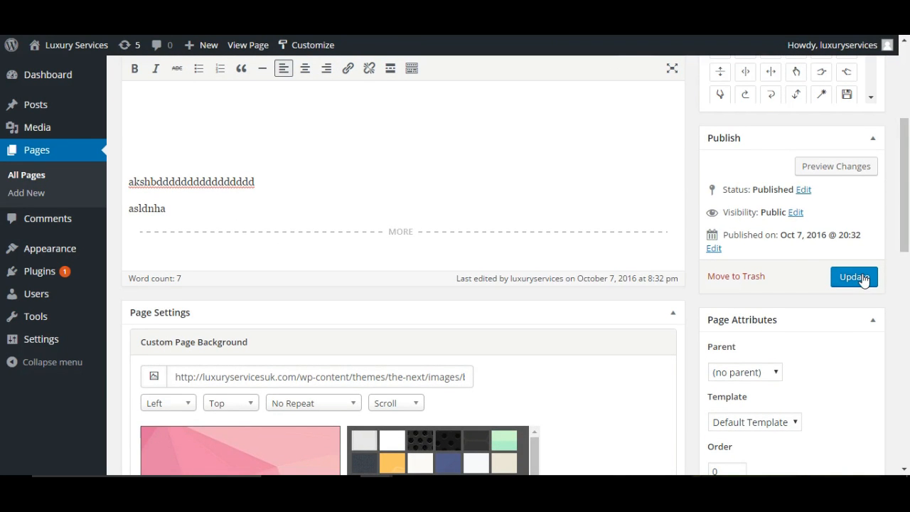
{"action": "left_click", "coordinate": [862, 280]}
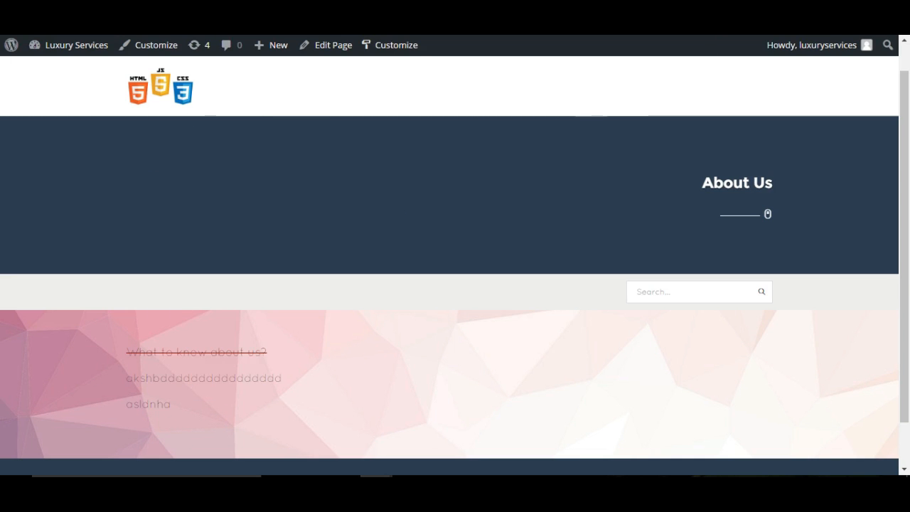
{"action": "key", "text": "ctrl+shift+Tab"}
{"action": "left_click_drag", "start_coordinate": [182, 365], "coordinate": [130, 329]}
- Delete the selected filler paragraphs and scroll down to the Page Settings box
{"action": "key", "text": "BackSpace"}
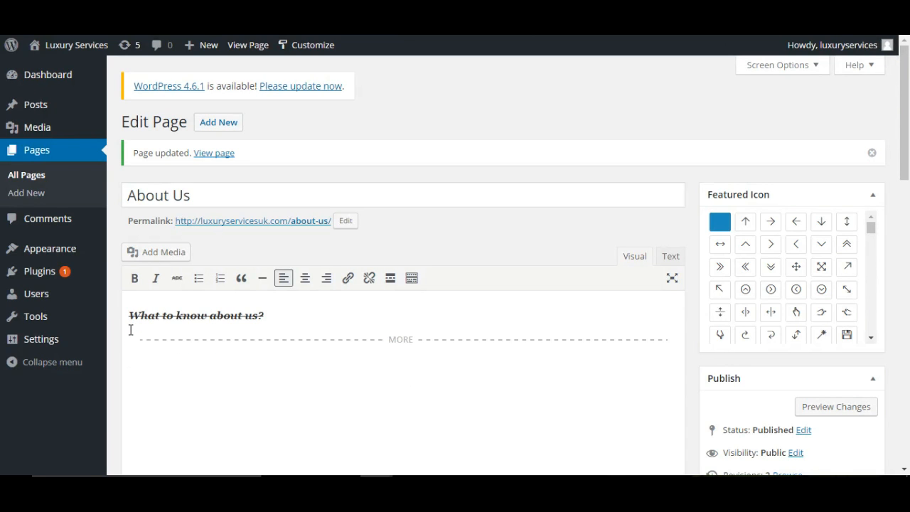
{"action": "left_click_drag", "start_coordinate": [904, 117], "coordinate": [903, 339]}
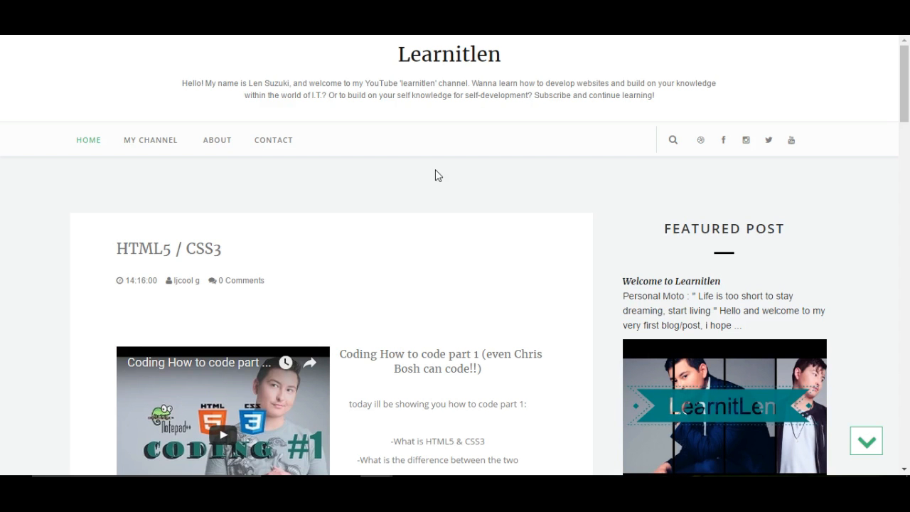
{"action": "left_click_drag", "start_coordinate": [904, 66], "coordinate": [906, 91]}
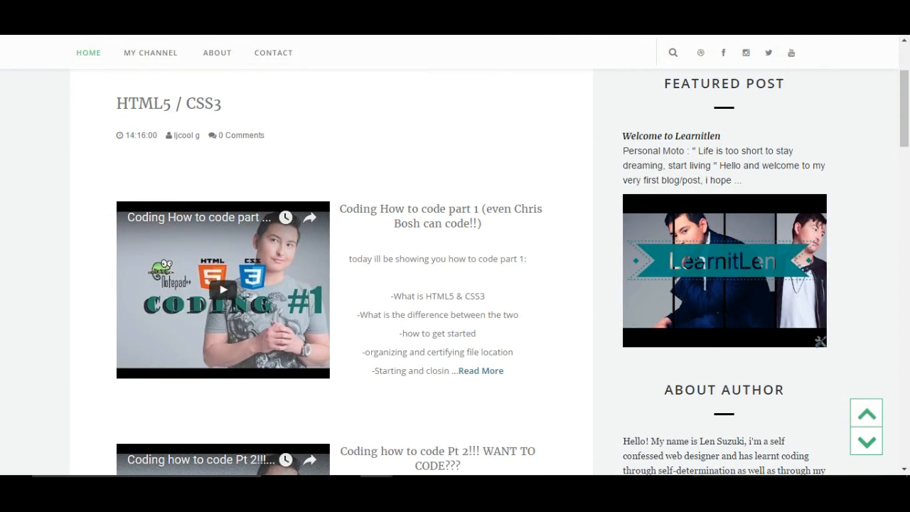
{"action": "left_click_drag", "start_coordinate": [906, 108], "coordinate": [908, 83]}
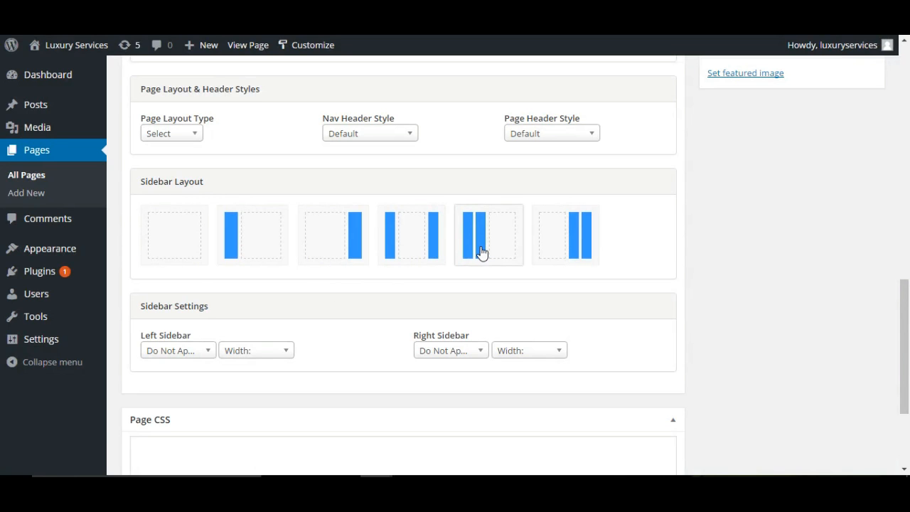
{"action": "left_click_drag", "start_coordinate": [908, 352], "coordinate": [908, 384]}
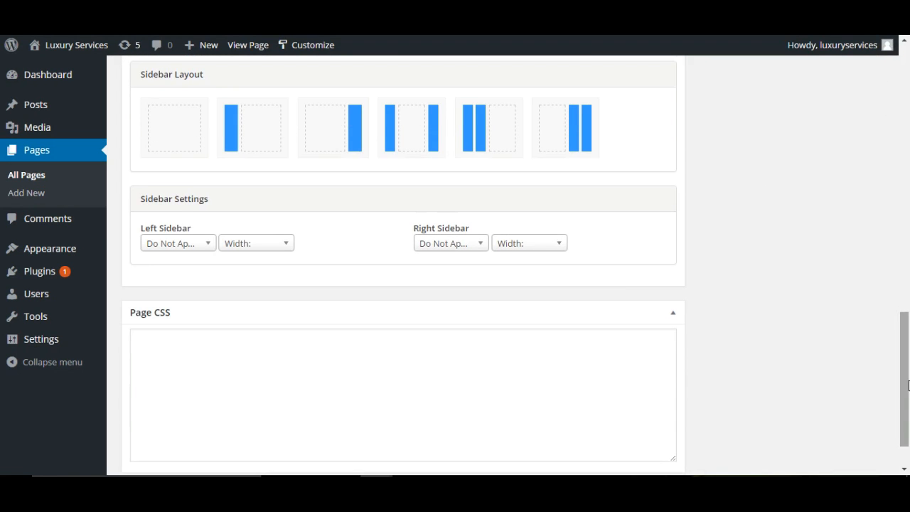
{"action": "left_click", "coordinate": [204, 244]}
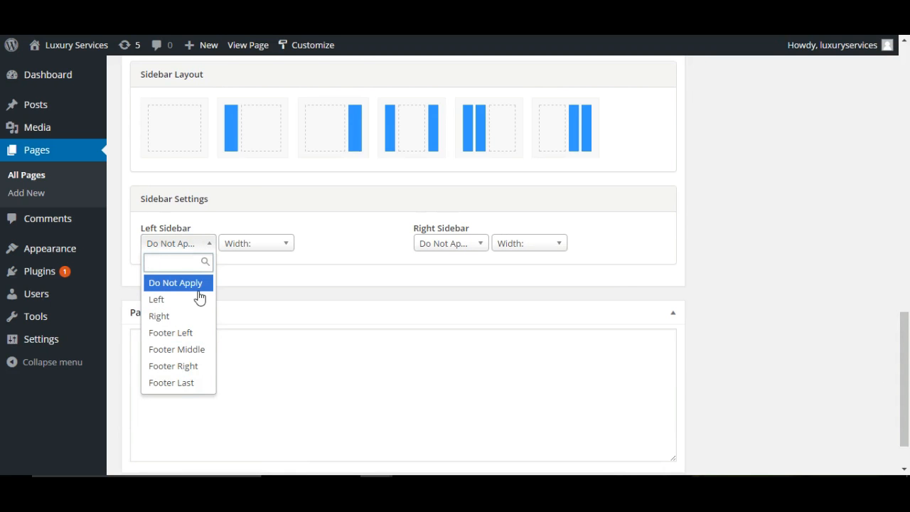
{"action": "left_click", "coordinate": [408, 241]}
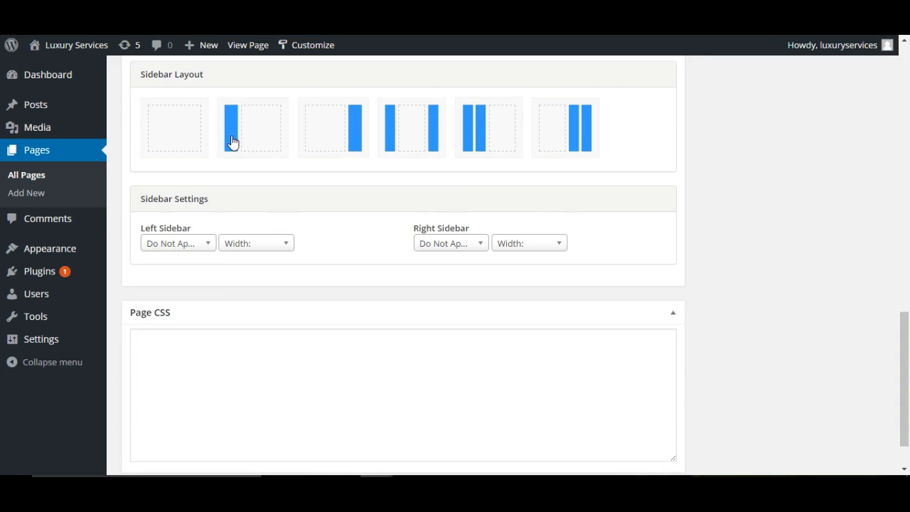
{"action": "left_click_drag", "start_coordinate": [907, 375], "coordinate": [908, 376]}
{"action": "scroll", "coordinate": [908, 383], "scroll_direction": "down", "scroll_amount": 1}
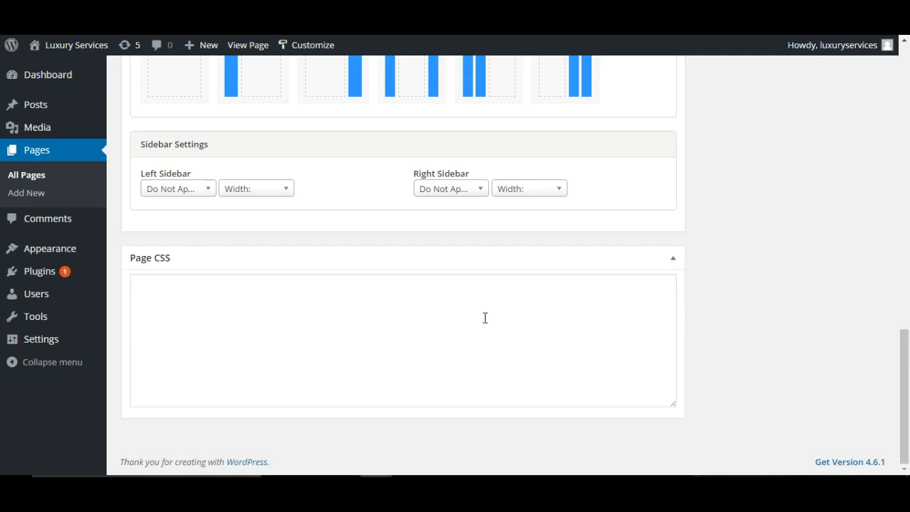
{"action": "left_click", "coordinate": [185, 265]}
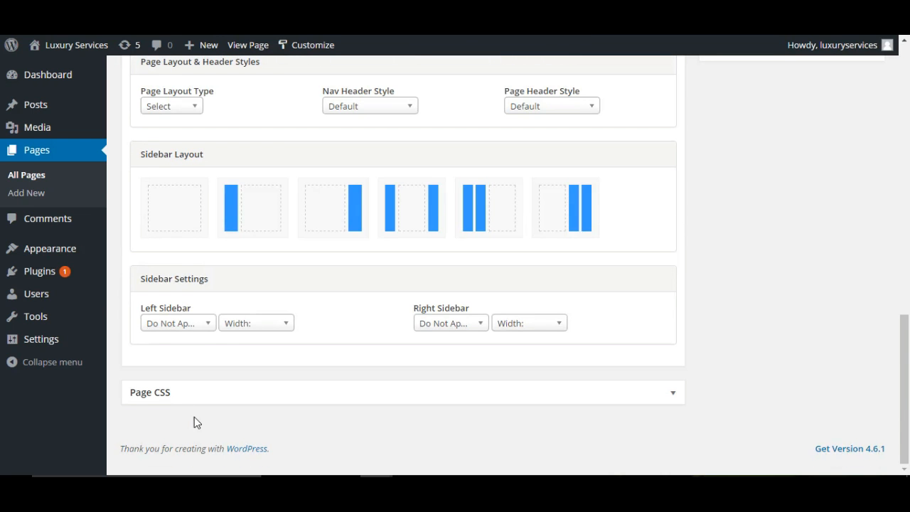
{"action": "left_click", "coordinate": [223, 396]}
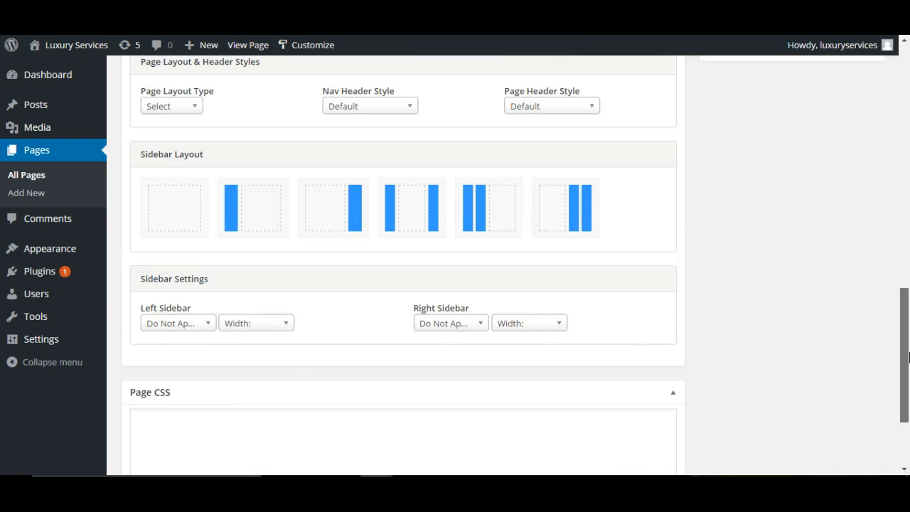
{"action": "scroll", "coordinate": [908, 351], "scroll_direction": "down", "scroll_amount": 2}
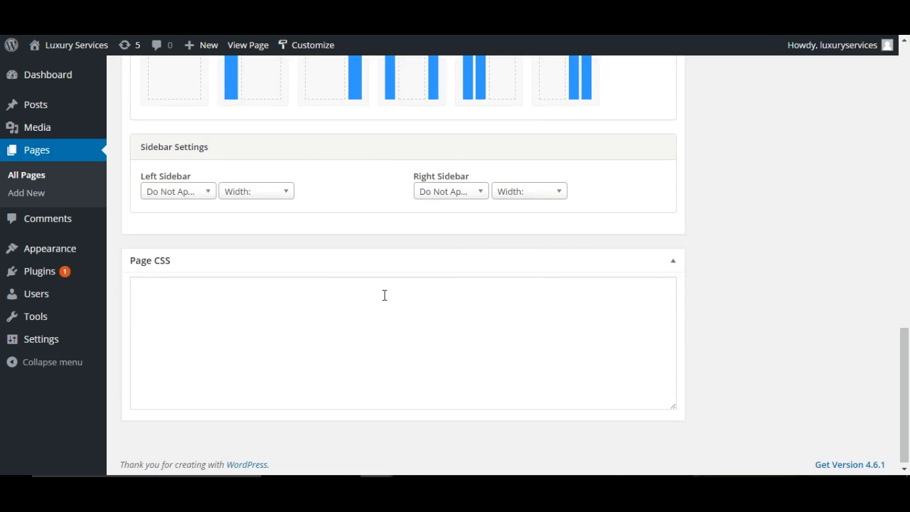
{"action": "left_click_drag", "start_coordinate": [906, 349], "coordinate": [908, 207]}
{"action": "left_click_drag", "start_coordinate": [416, 188], "coordinate": [307, 186]}
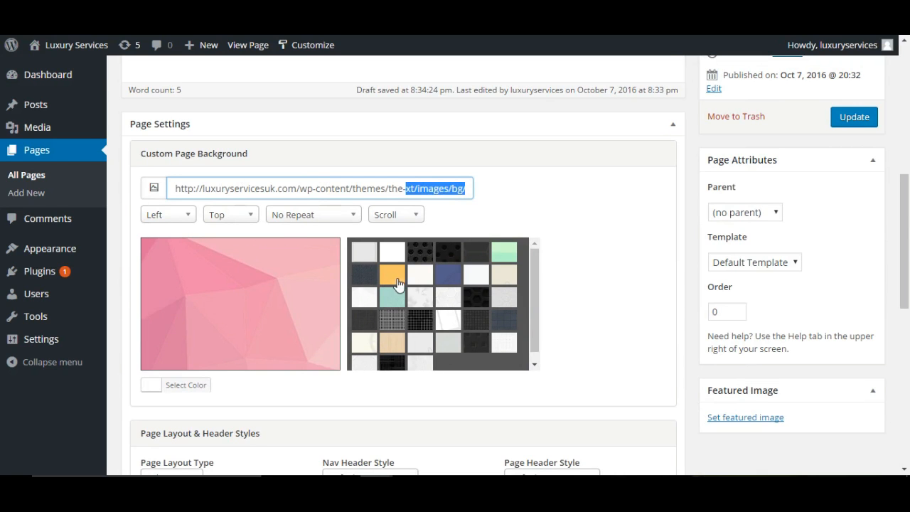
- Open the page background's media window to the upload view, then close it
{"action": "left_click", "coordinate": [153, 188]}
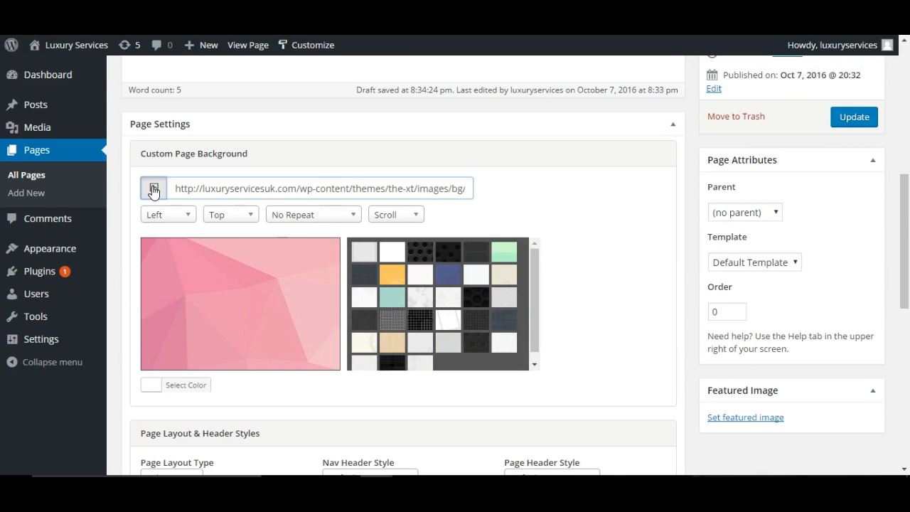
{"action": "left_click", "coordinate": [64, 108]}
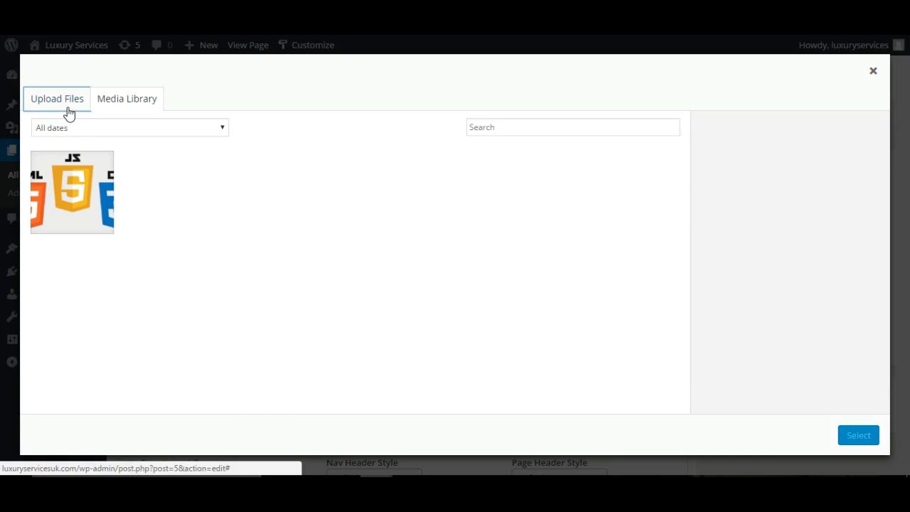
{"action": "left_click", "coordinate": [874, 72]}
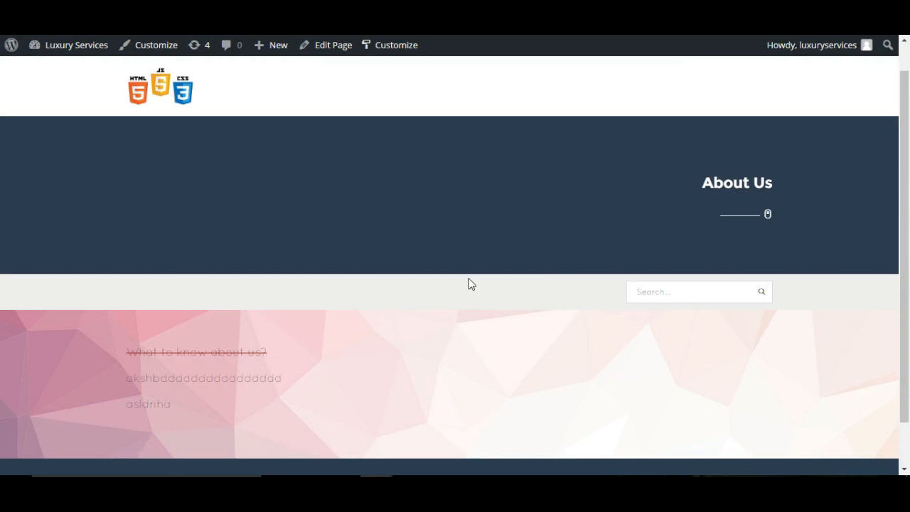
{"action": "scroll", "coordinate": [468, 284], "scroll_direction": "down", "scroll_amount": 2}
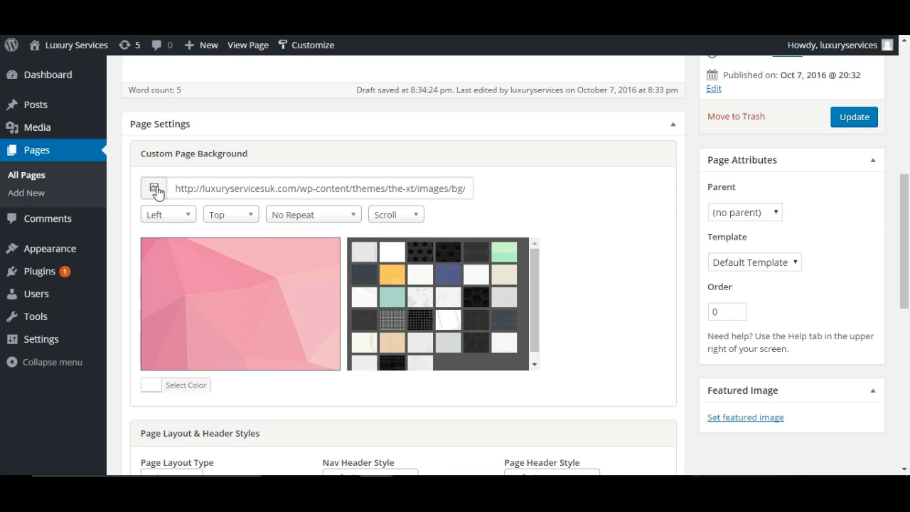
- Upload Notepad_Plus_Plus_Logo, select it as the page background, and update the page
{"action": "left_click", "coordinate": [154, 188]}
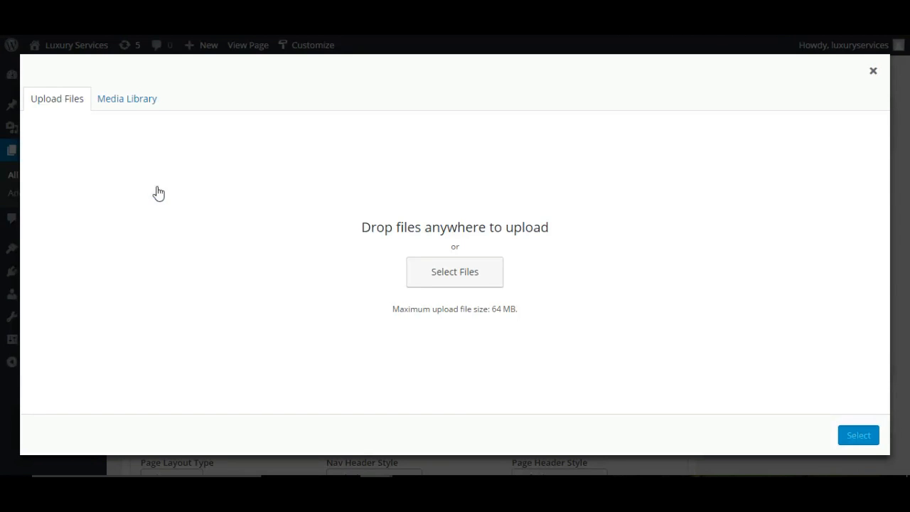
{"action": "left_click", "coordinate": [427, 277]}
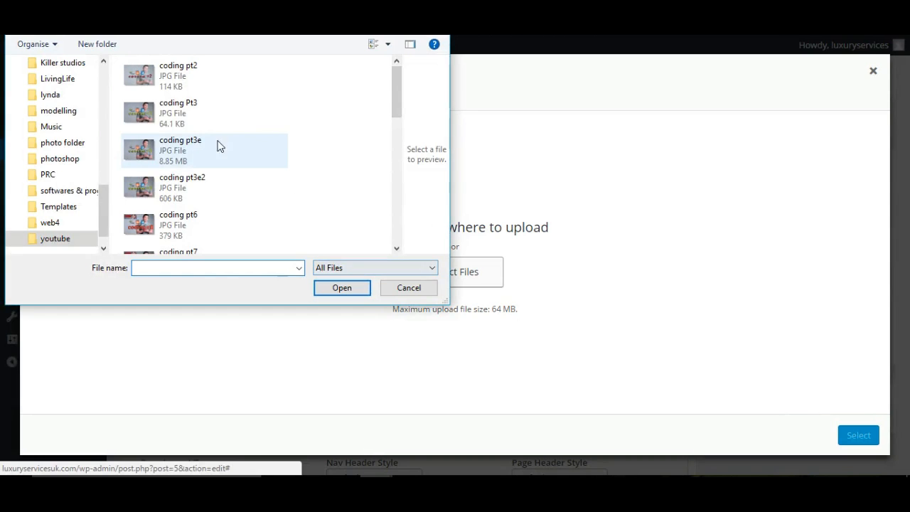
{"action": "left_click_drag", "start_coordinate": [396, 85], "coordinate": [405, 223]}
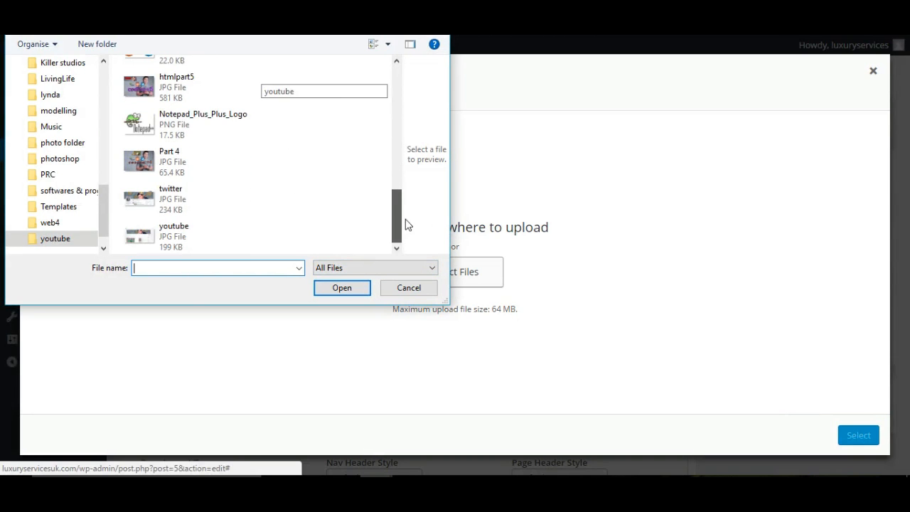
{"action": "double_click", "coordinate": [260, 122]}
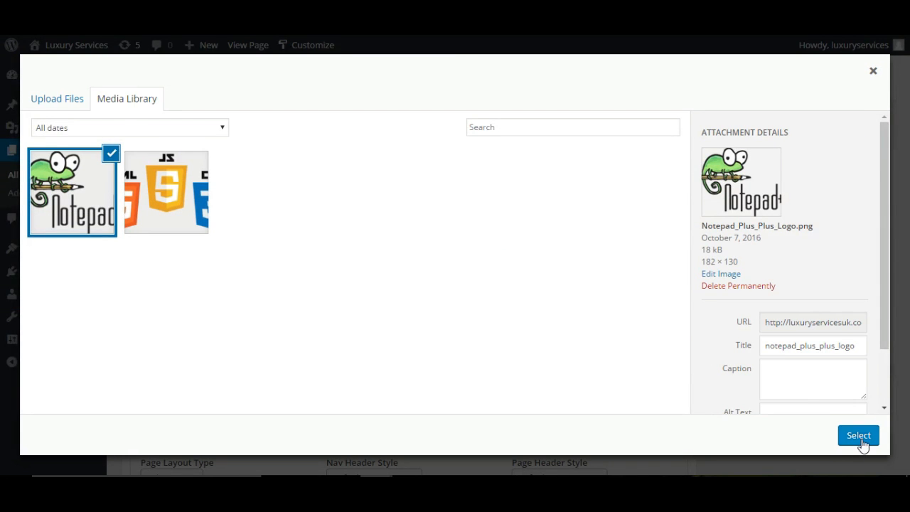
{"action": "left_click", "coordinate": [858, 435]}
{"action": "left_click", "coordinate": [851, 118]}
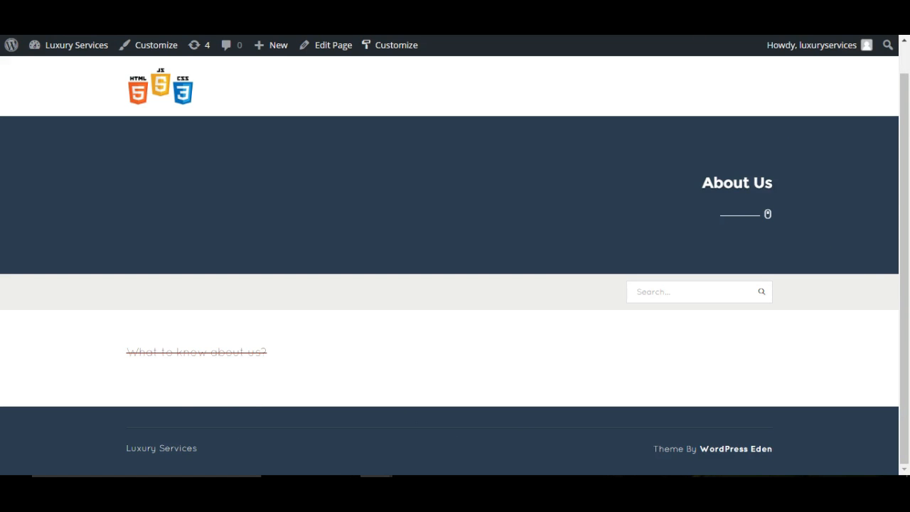
- Go back from the live About Us page to its editor
{"action": "key", "text": "alt+Left"}
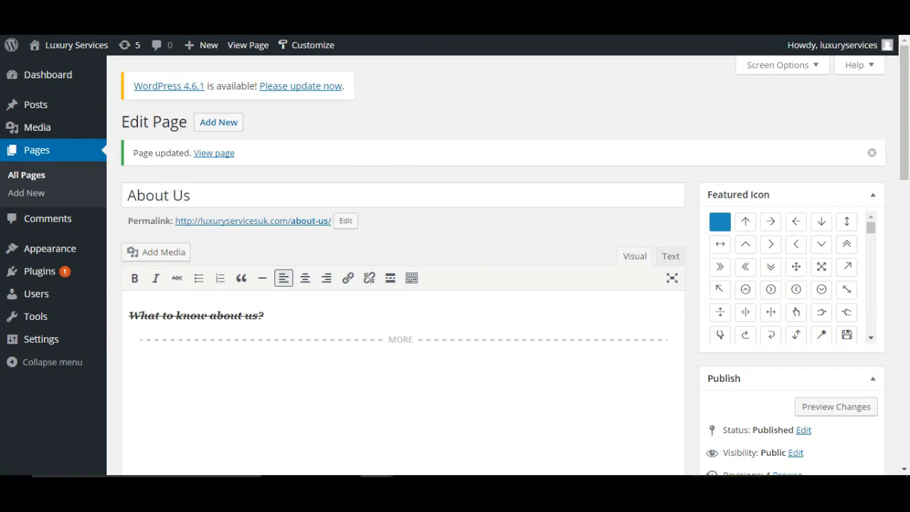
{"action": "mouse_move", "coordinate": [81, 119]}
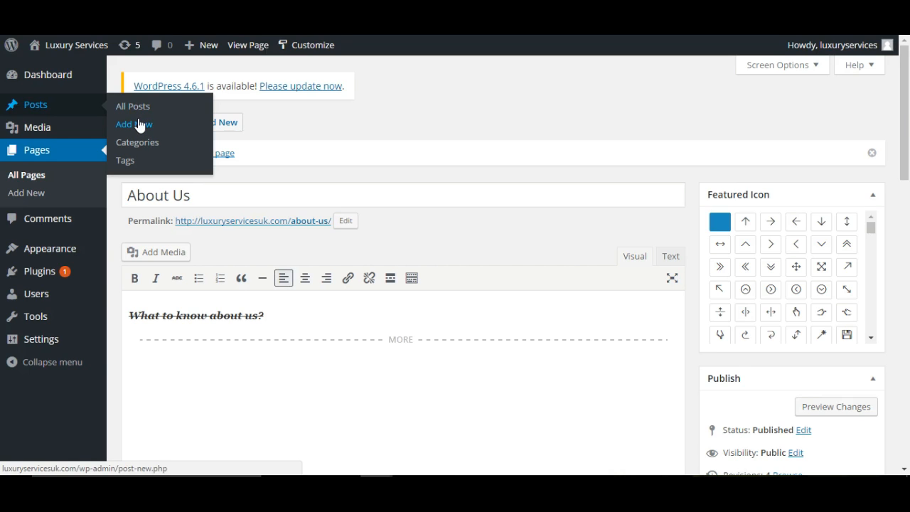
- Start a new blog post titled 'About the company'
{"action": "left_click", "coordinate": [139, 125]}
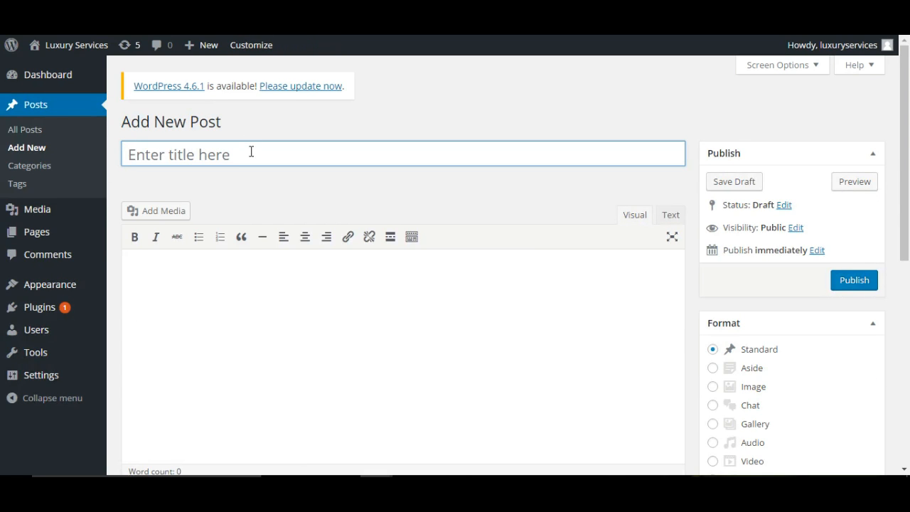
{"action": "type", "text": "About t"}
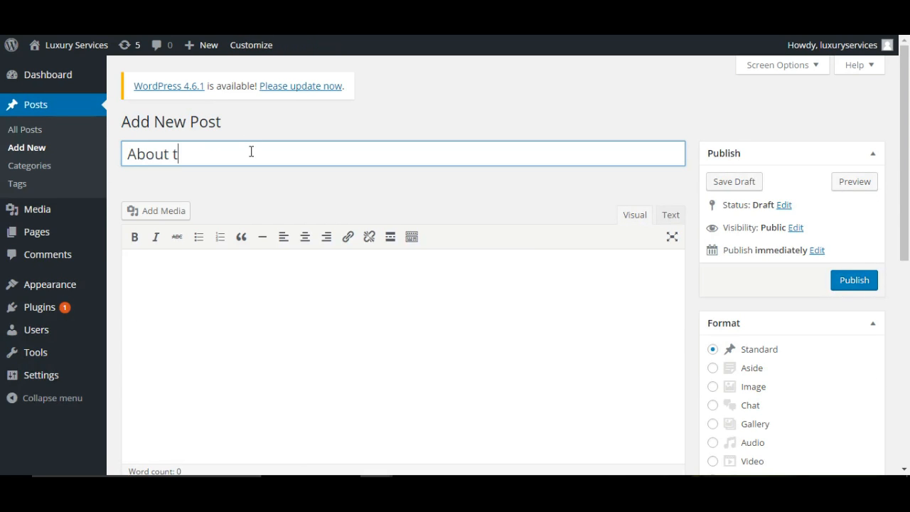
{"action": "type", "text": "he company"}
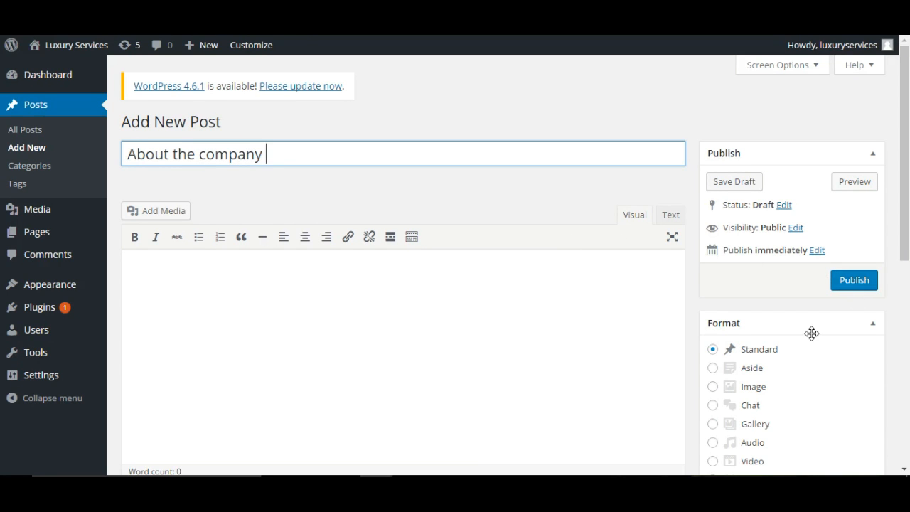
{"action": "scroll", "coordinate": [851, 213], "scroll_direction": "down", "scroll_amount": 2}
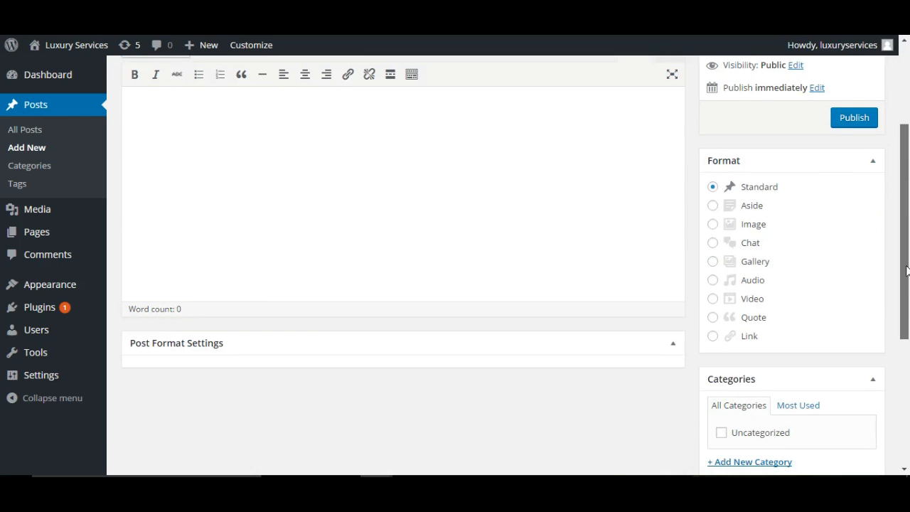
- Set the post format to Aside, then switch it back to Standard
{"action": "left_click", "coordinate": [850, 160]}
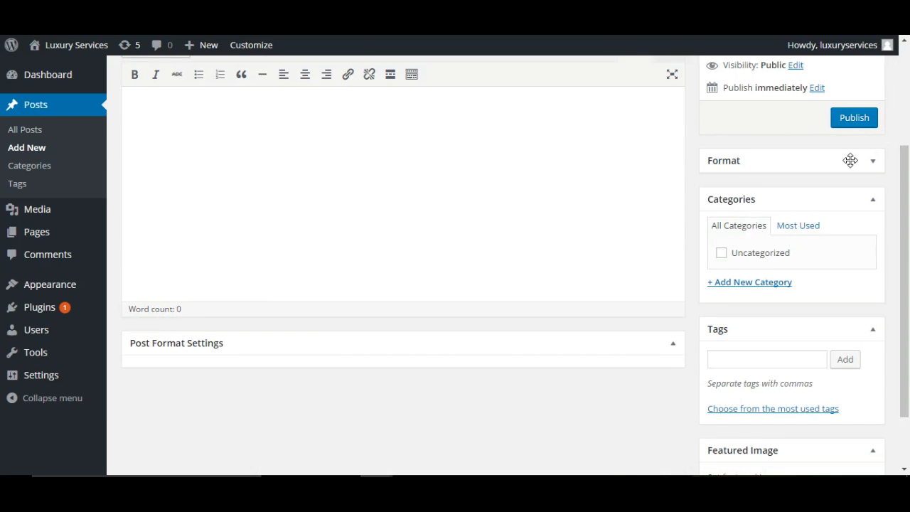
{"action": "left_click", "coordinate": [850, 160]}
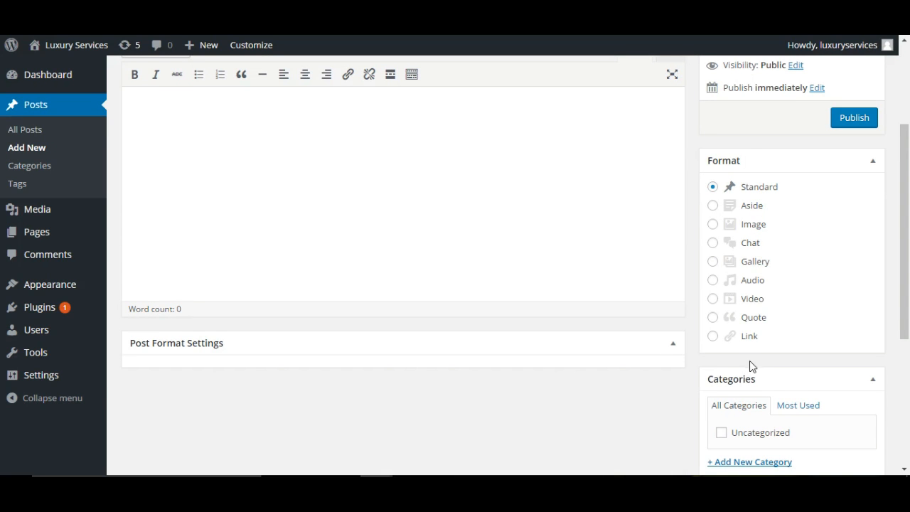
{"action": "left_click", "coordinate": [744, 209]}
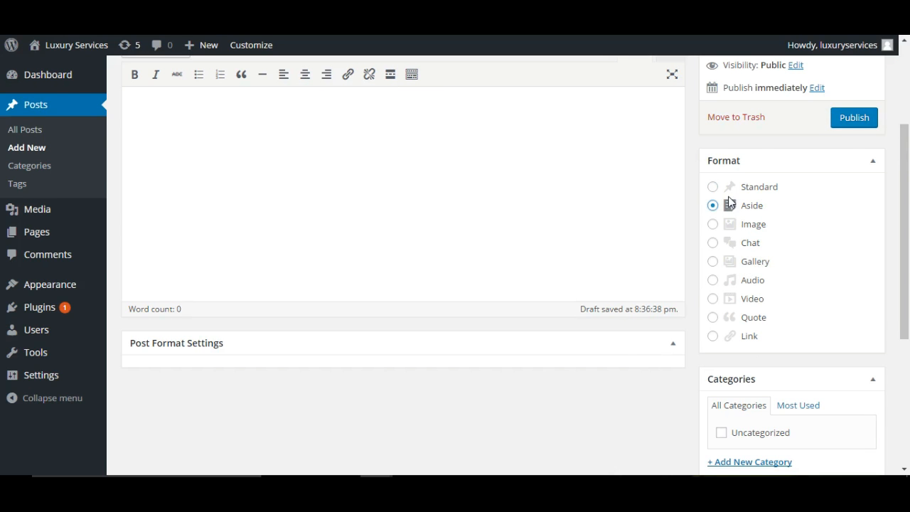
{"action": "left_click", "coordinate": [905, 50]}
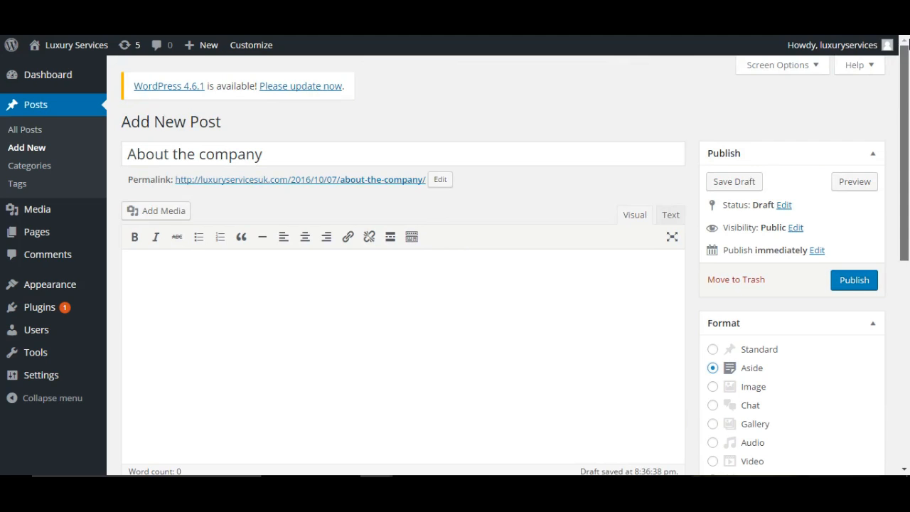
{"action": "scroll", "coordinate": [889, 156], "scroll_direction": "down", "scroll_amount": 4}
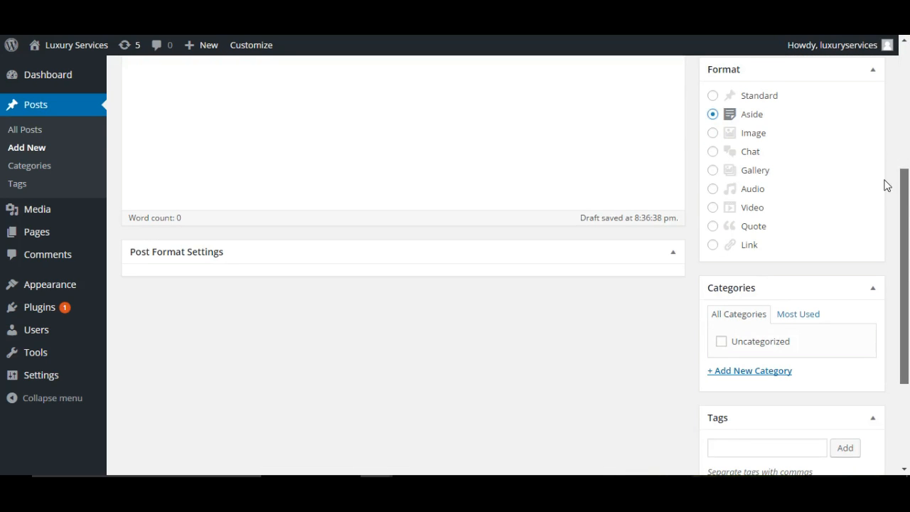
{"action": "left_click", "coordinate": [712, 95]}
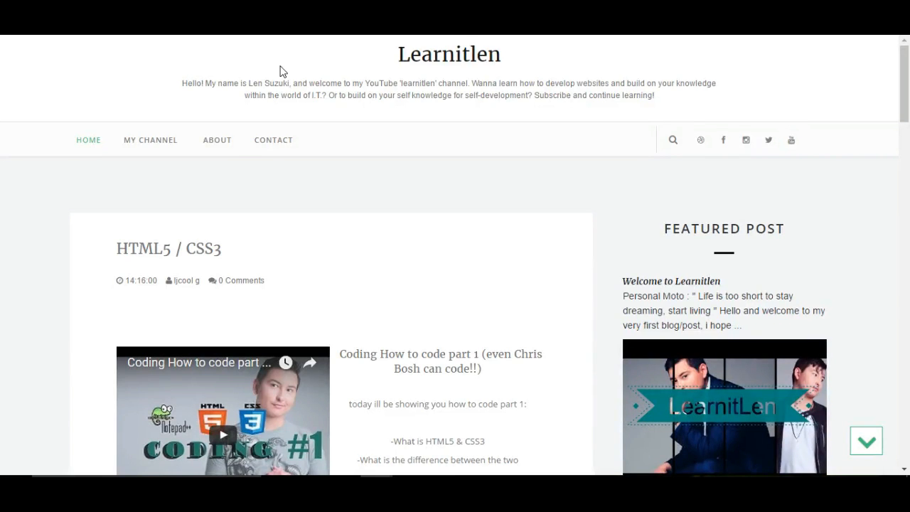
- Reload the Learnitlen blog home page and scroll through its posts and back to the top
{"action": "left_click_drag", "start_coordinate": [908, 97], "coordinate": [908, 95]}
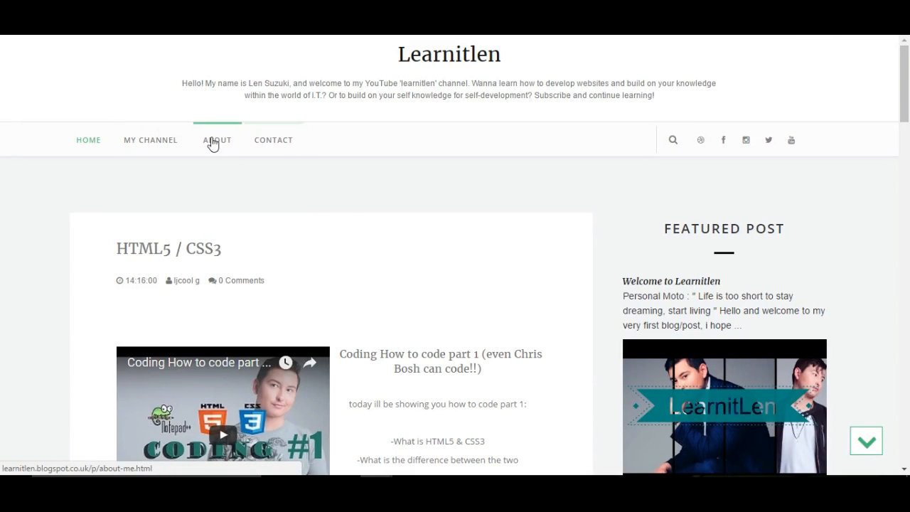
{"action": "left_click", "coordinate": [103, 137]}
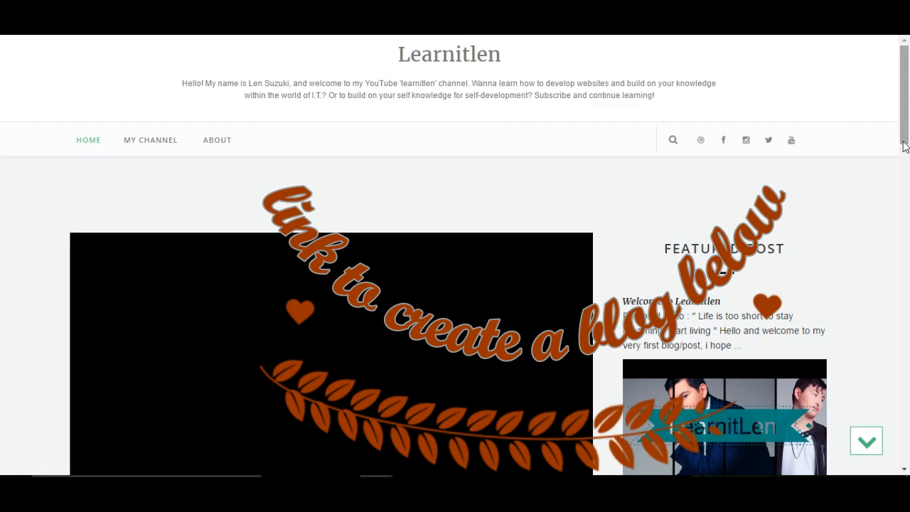
{"action": "left_click_drag", "start_coordinate": [903, 132], "coordinate": [901, 399]}
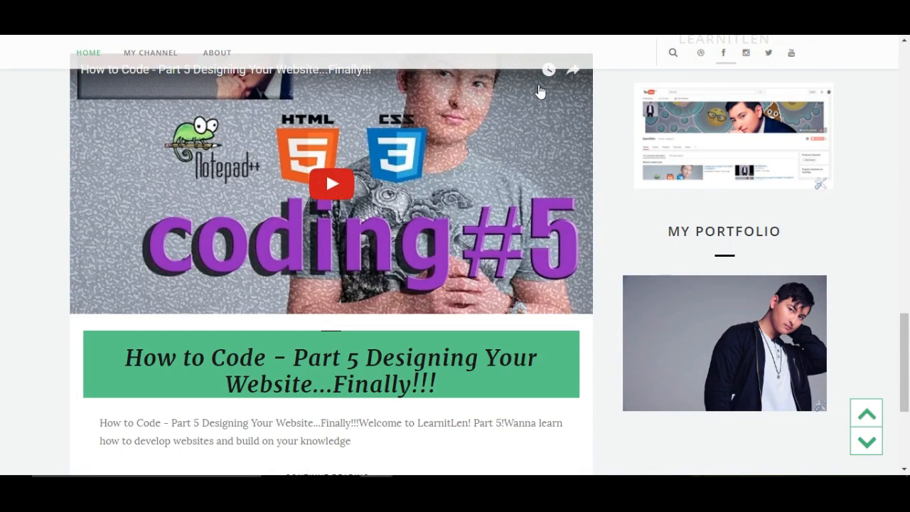
{"action": "left_click_drag", "start_coordinate": [908, 374], "coordinate": [857, 294]}
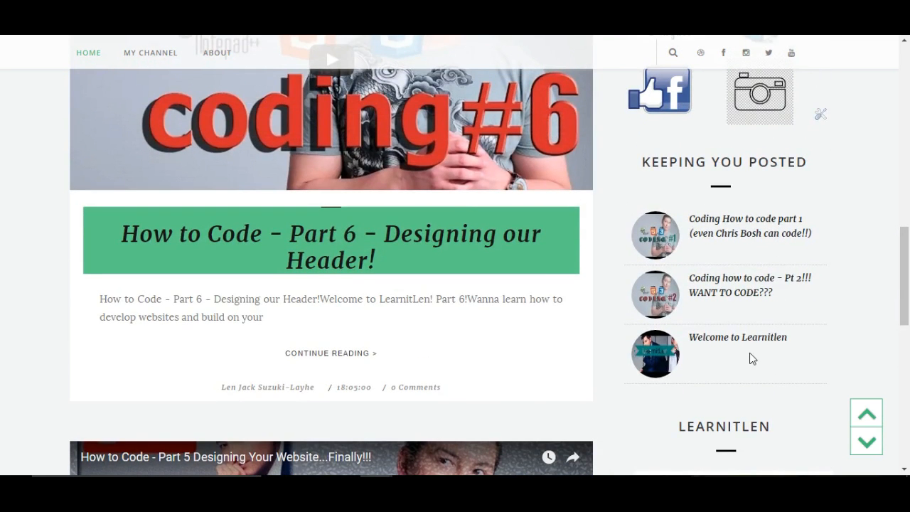
{"action": "left_click_drag", "start_coordinate": [906, 255], "coordinate": [906, 73]}
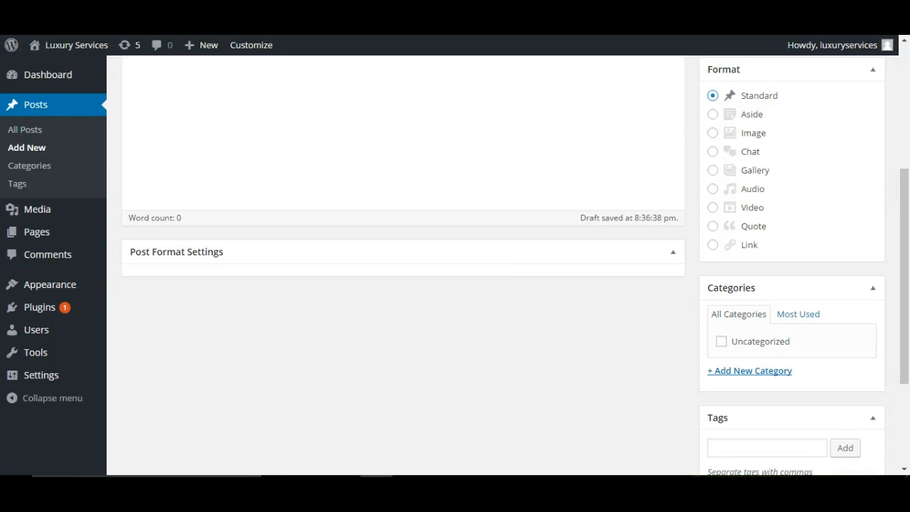
- Abandon the unsaved post draft and go to the All Pages list
{"action": "left_click_drag", "start_coordinate": [905, 207], "coordinate": [908, 66]}
{"action": "scroll", "coordinate": [545, 76], "scroll_direction": "down", "scroll_amount": 3}
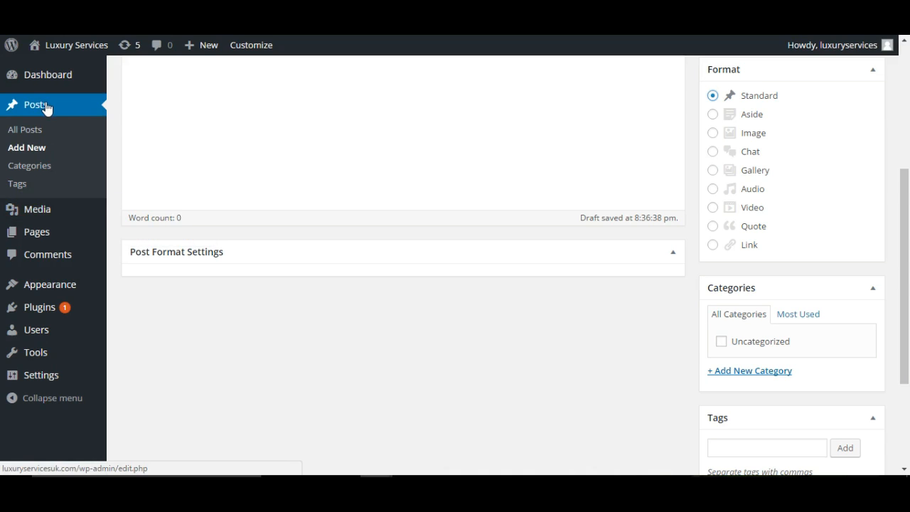
{"action": "left_click", "coordinate": [71, 241]}
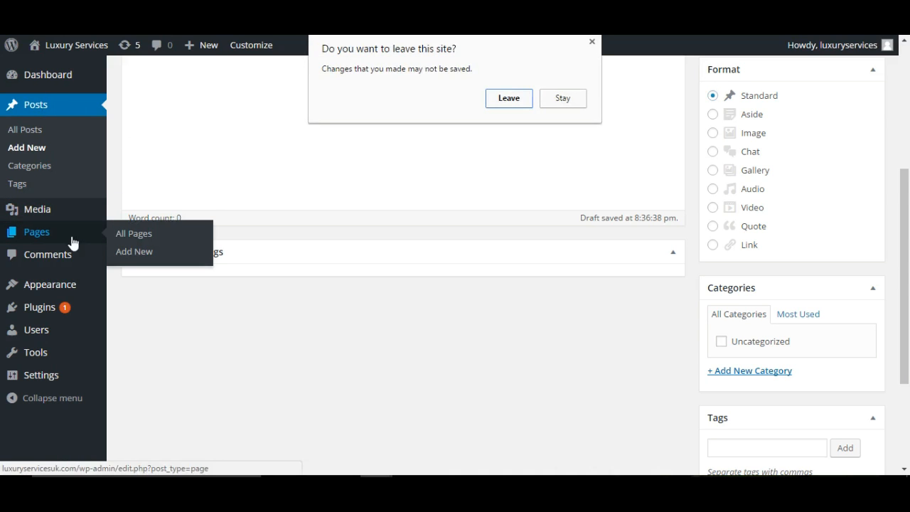
{"action": "left_click", "coordinate": [590, 44]}
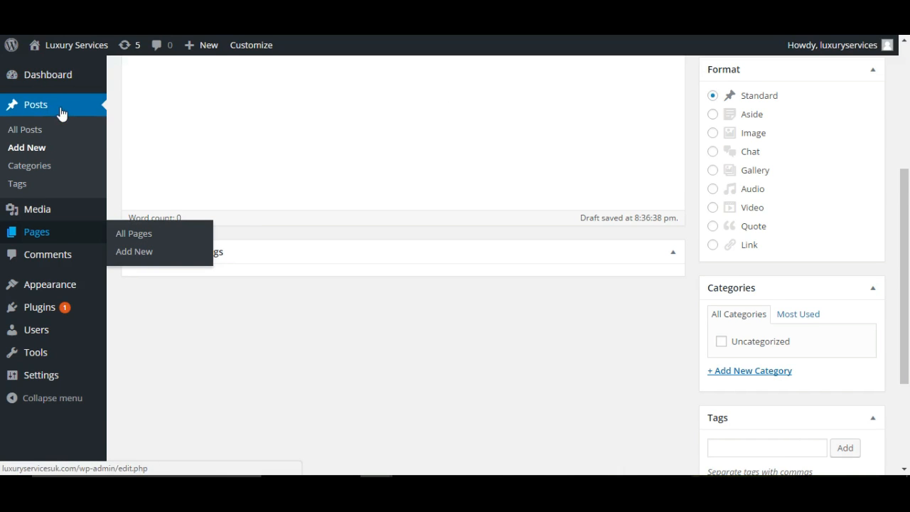
{"action": "left_click", "coordinate": [24, 132]}
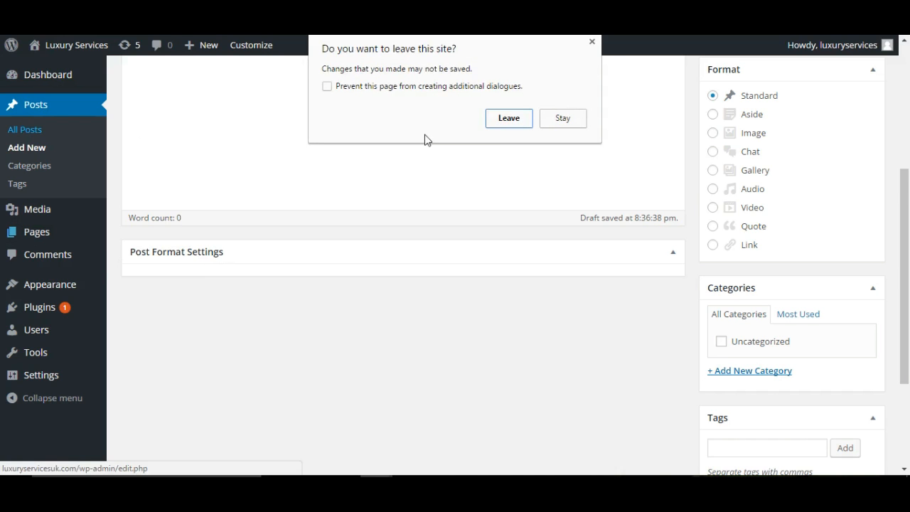
{"action": "left_click", "coordinate": [594, 43]}
{"action": "mouse_move", "coordinate": [77, 229]}
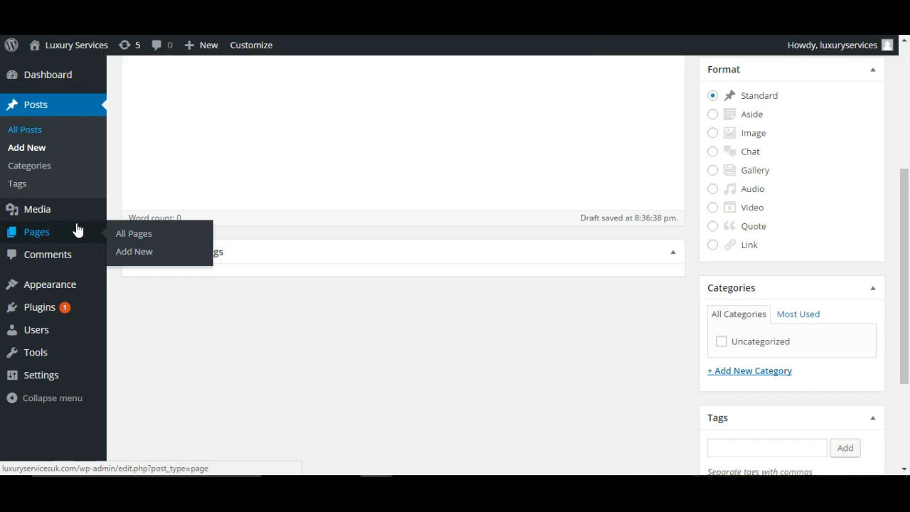
{"action": "left_click", "coordinate": [128, 235]}
{"action": "left_click", "coordinate": [518, 117]}
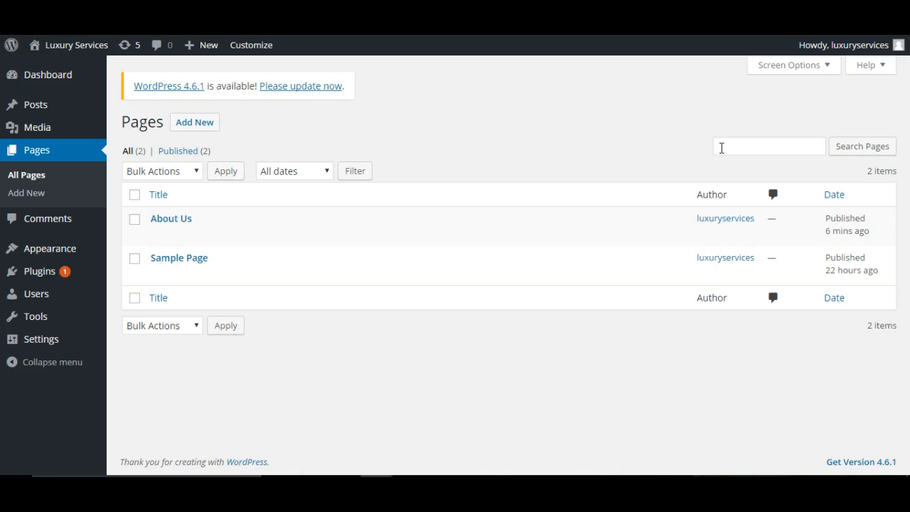
- Search the pages for 'about', then clear the search box
{"action": "left_click", "coordinate": [722, 147]}
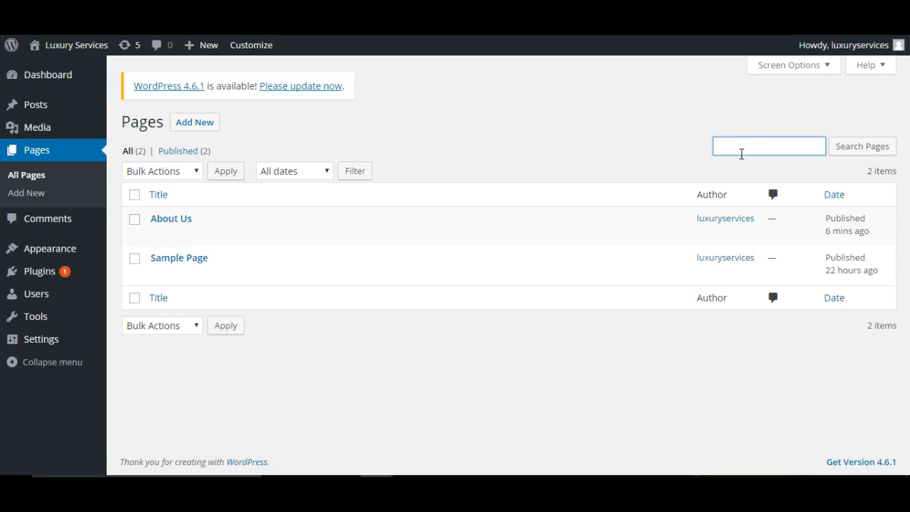
{"action": "type", "text": "about"}
{"action": "key", "text": "Return"}
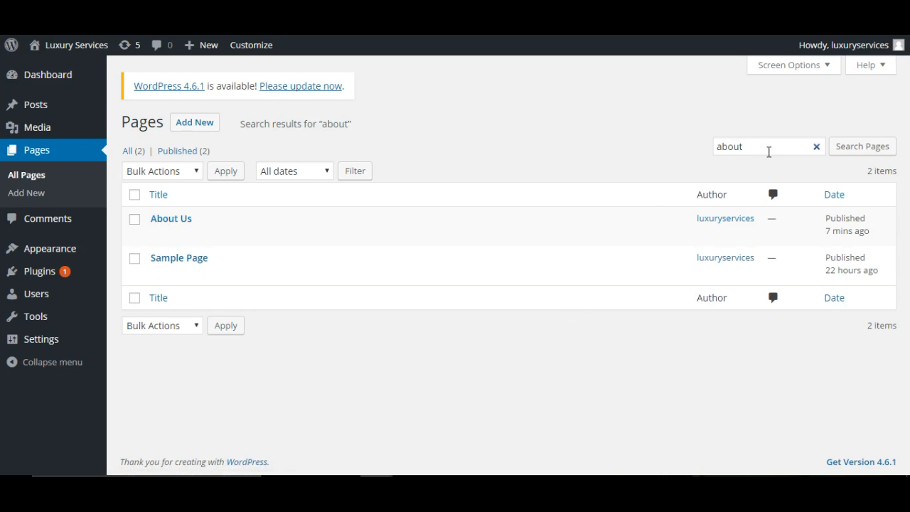
{"action": "left_click_drag", "start_coordinate": [768, 150], "coordinate": [710, 149]}
{"action": "key", "text": "BackSpace"}
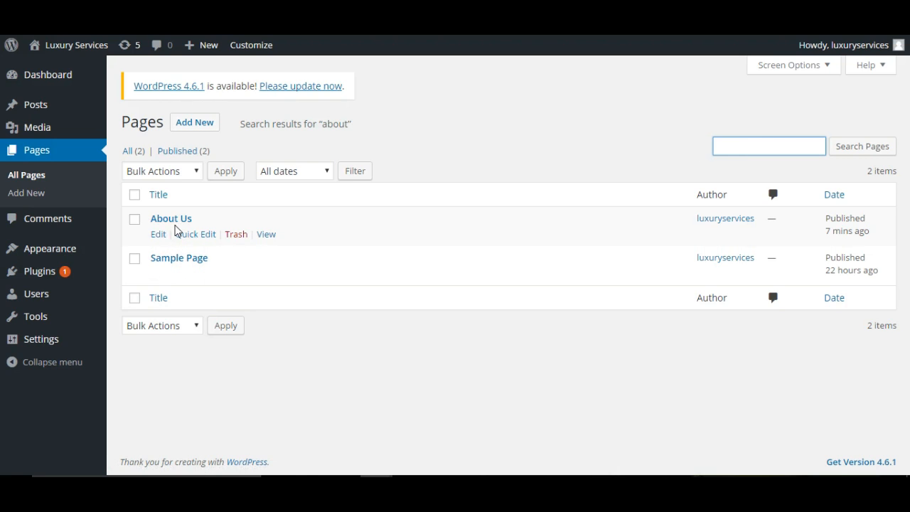
- Look through the Bulk Actions dropdown without choosing an action
{"action": "left_click", "coordinate": [178, 171]}
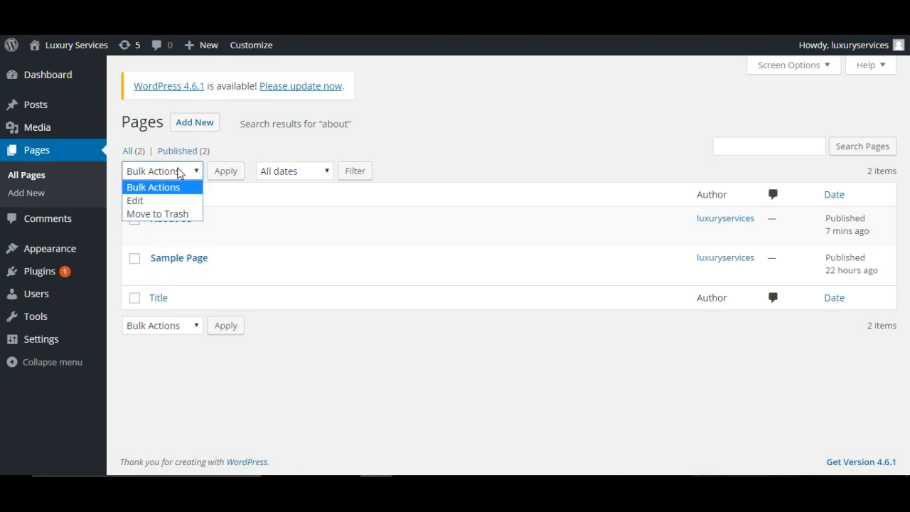
{"action": "left_click", "coordinate": [285, 125]}
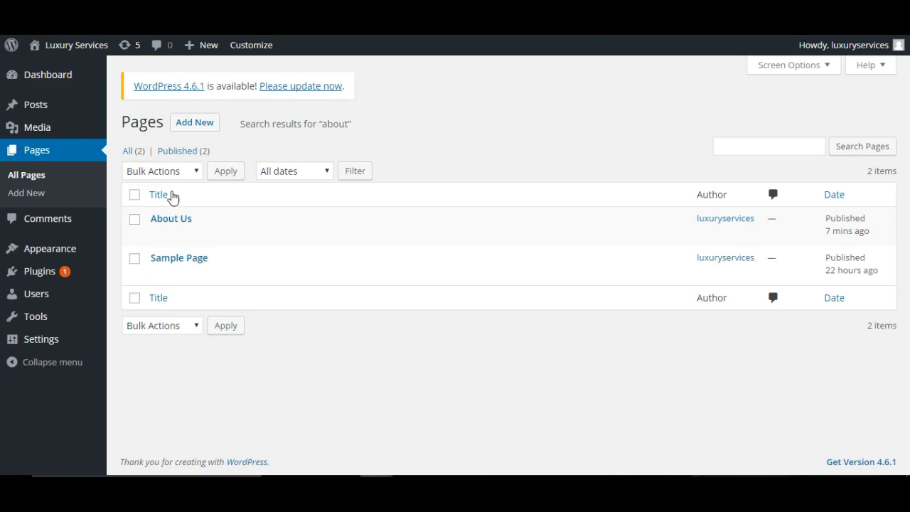
{"action": "left_click", "coordinate": [166, 175]}
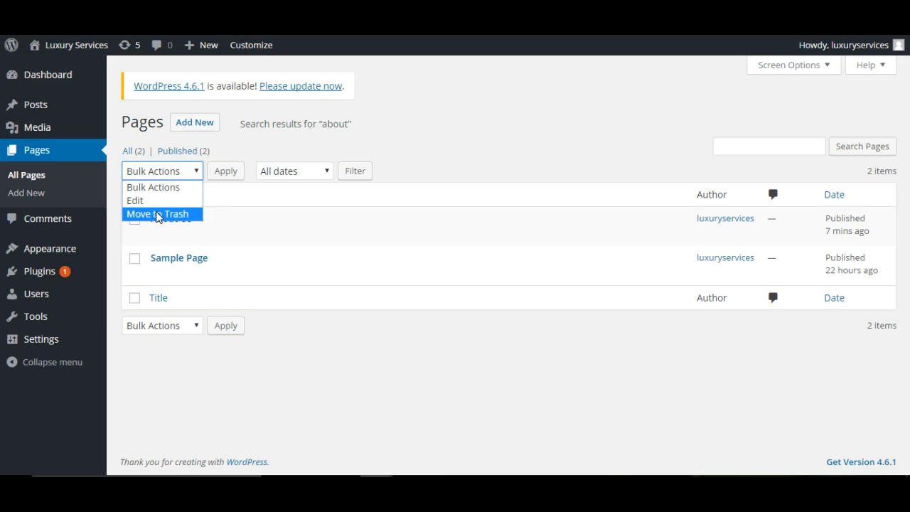
{"action": "left_click", "coordinate": [329, 260]}
- Tick the header checkbox to select all pages, then review the bulk action and date dropdowns
{"action": "left_click", "coordinate": [135, 196]}
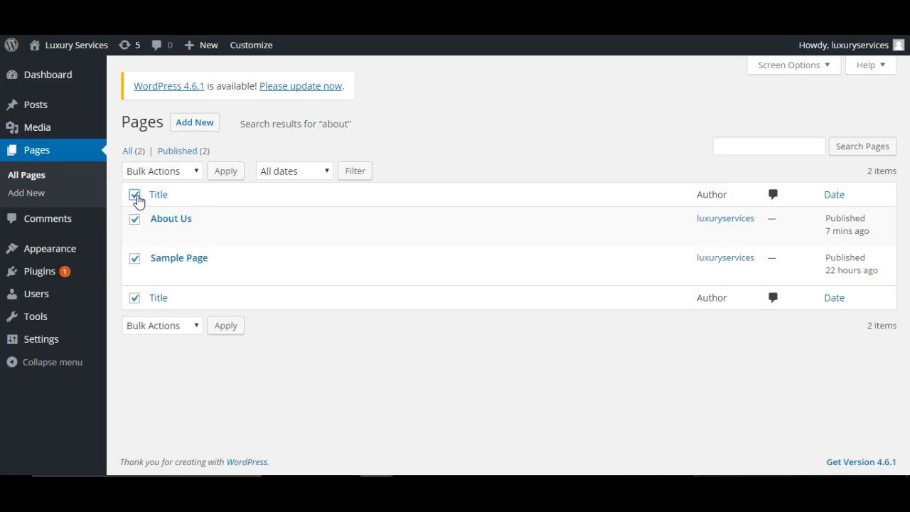
{"action": "left_click", "coordinate": [190, 175]}
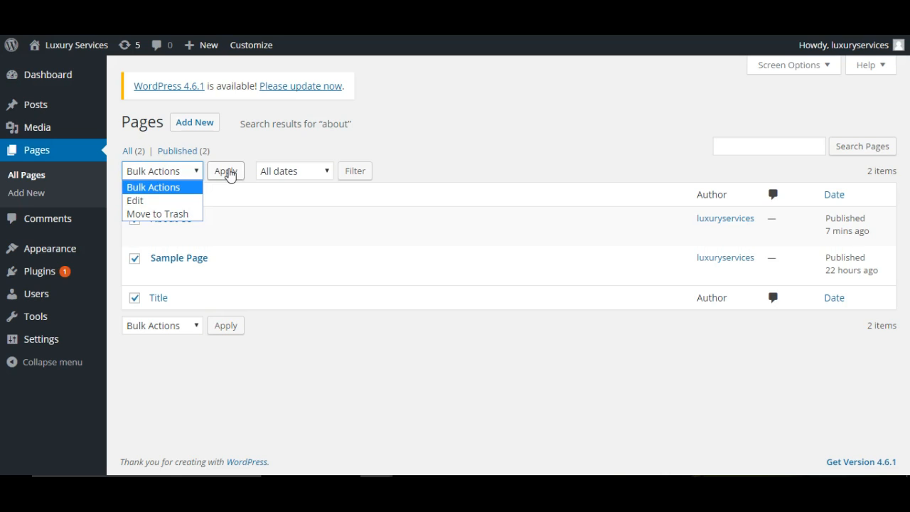
{"action": "left_click", "coordinate": [300, 176]}
{"action": "left_click", "coordinate": [303, 173]}
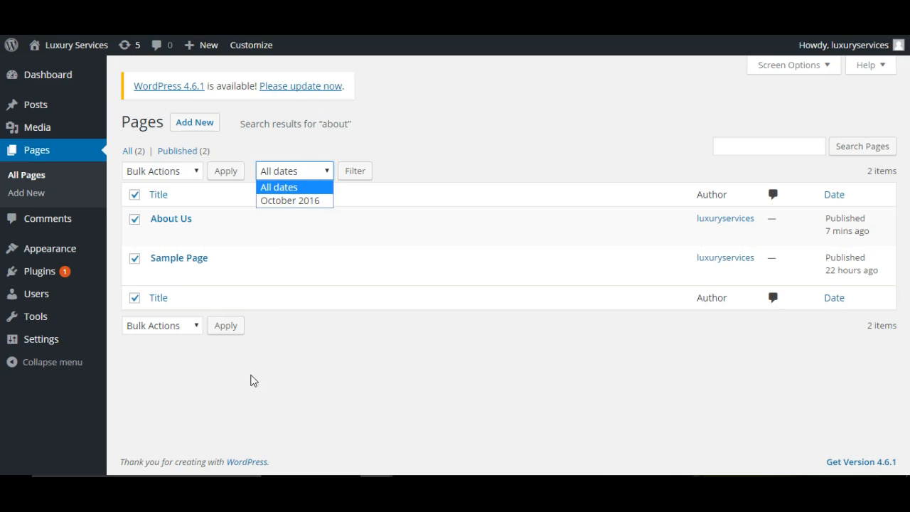
{"action": "left_click", "coordinate": [252, 377]}
{"action": "left_click", "coordinate": [193, 332]}
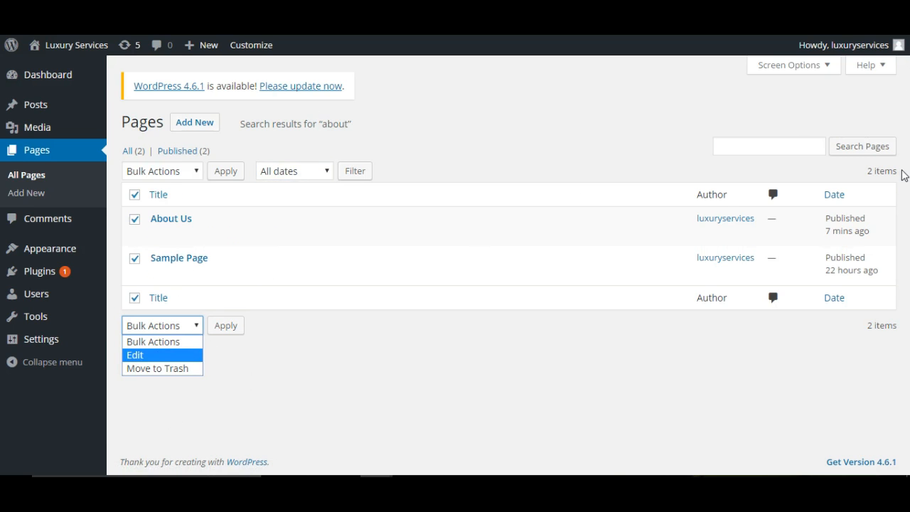
{"action": "left_click_drag", "start_coordinate": [901, 178], "coordinate": [895, 272]}
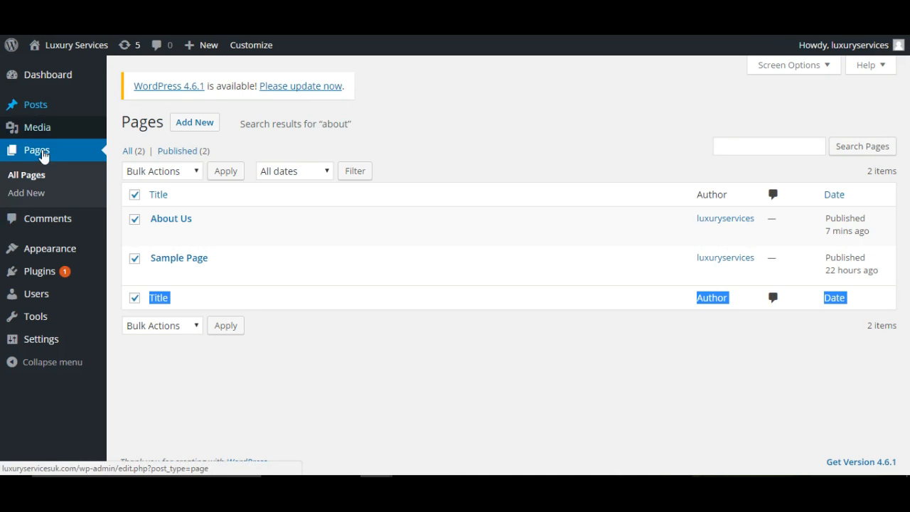
{"action": "mouse_move", "coordinate": [50, 107]}
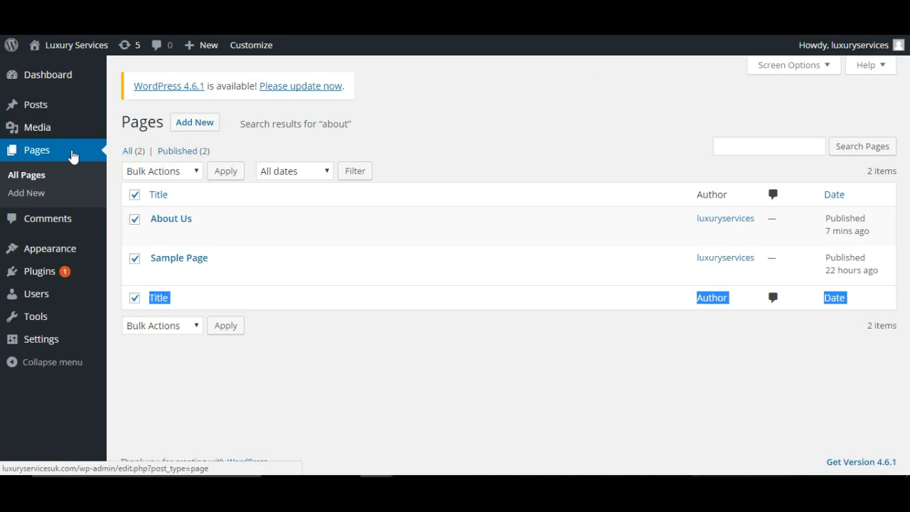
- Open Media Library's Add New upload panel and browse to the Filmora Output videos folder
{"action": "left_click", "coordinate": [81, 125]}
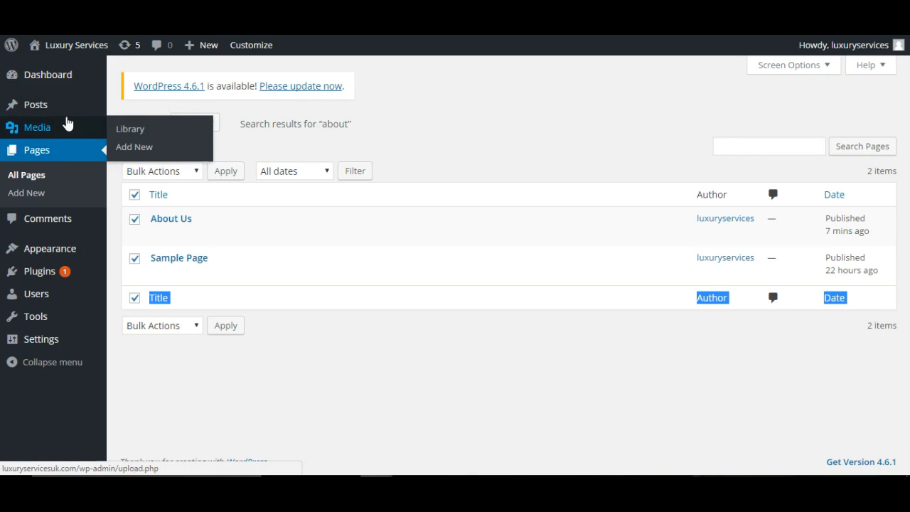
{"action": "mouse_move", "coordinate": [83, 112]}
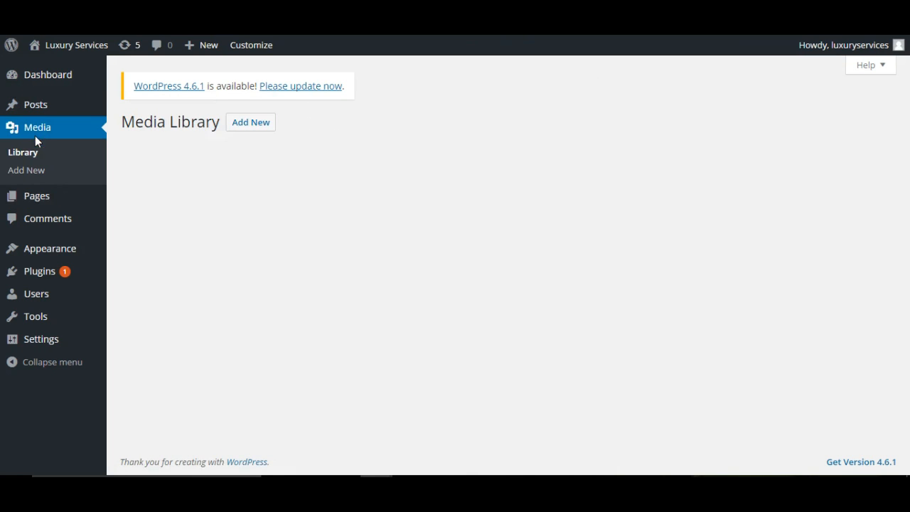
{"action": "left_click", "coordinate": [268, 127]}
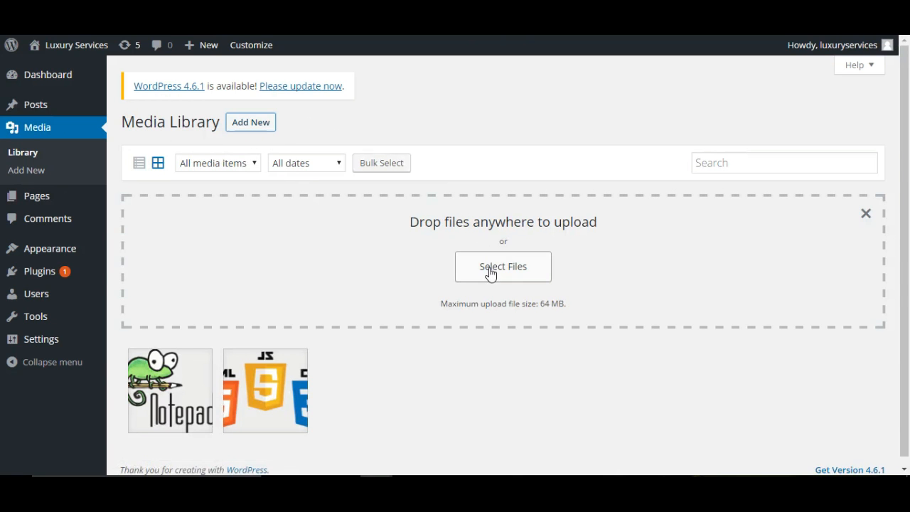
{"action": "left_click", "coordinate": [343, 490]}
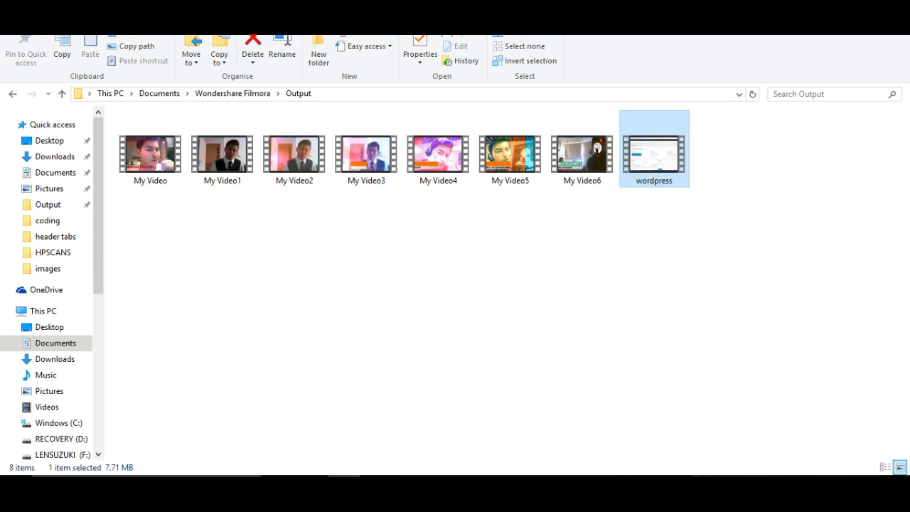
- Select all eight Output videos in File Explorer and drag them onto the WordPress uploader
{"action": "left_click_drag", "start_coordinate": [125, 226], "coordinate": [723, 112]}
{"action": "left_click_drag", "start_coordinate": [510, 153], "coordinate": [342, 478]}
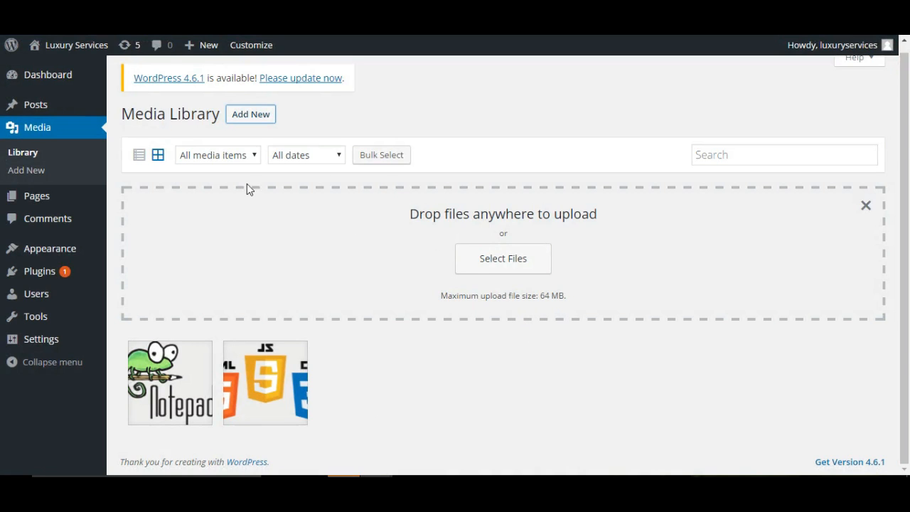
- Check the media type and date filters, then switch to list view and back to grid
{"action": "left_click", "coordinate": [250, 158]}
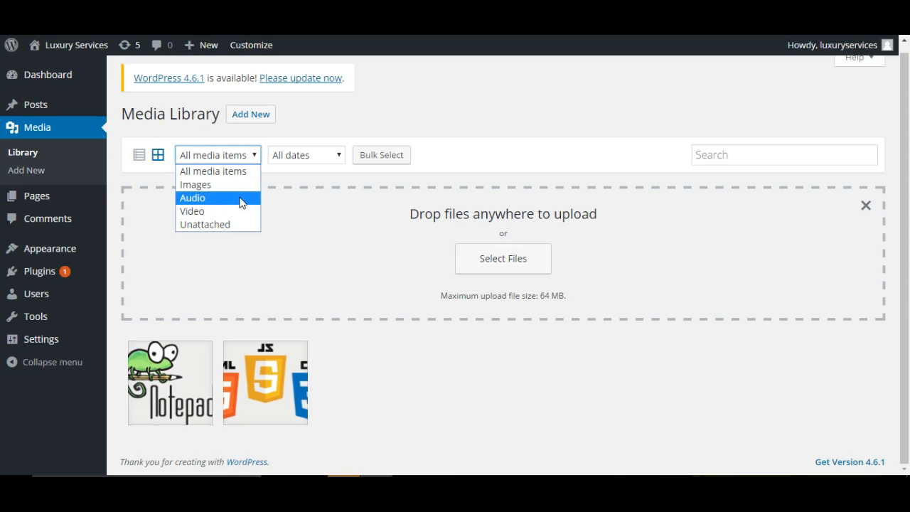
{"action": "left_click", "coordinate": [306, 158]}
{"action": "left_click", "coordinate": [305, 156]}
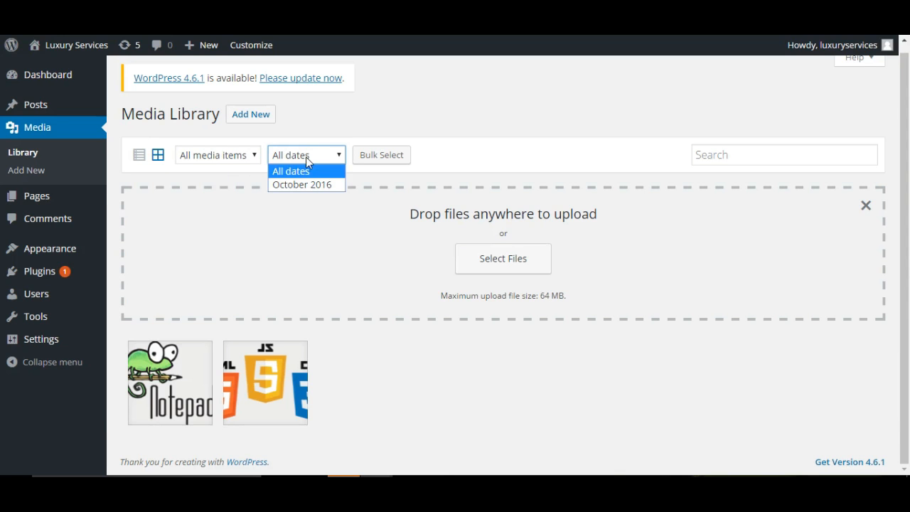
{"action": "left_click", "coordinate": [138, 156]}
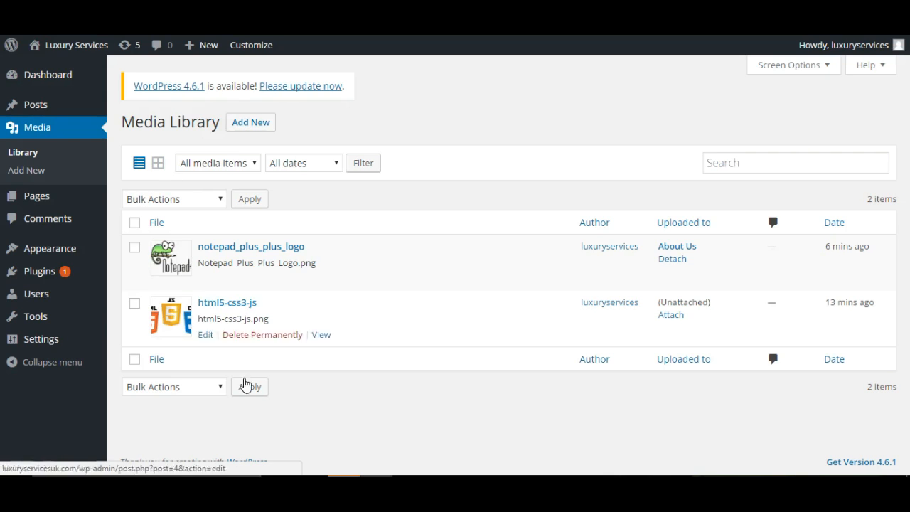
{"action": "left_click", "coordinate": [156, 162]}
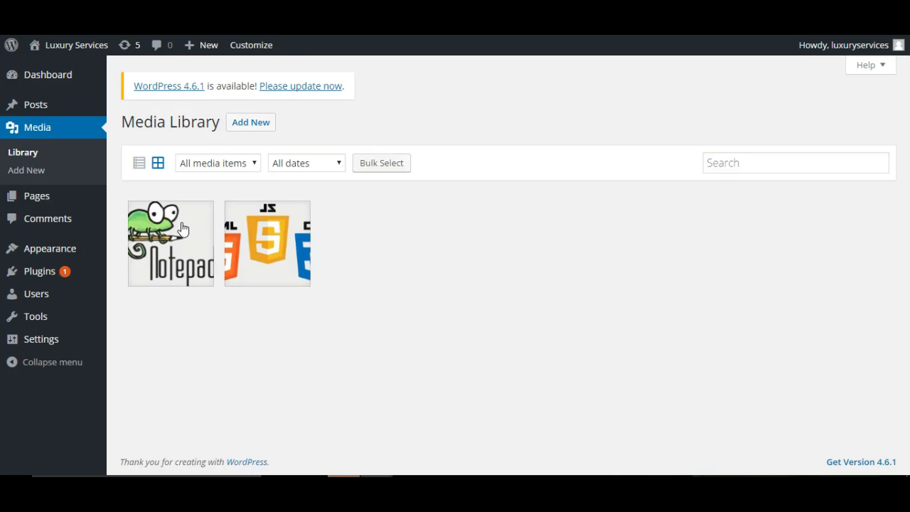
- Crop the Notepad++ logo to a 162 × 110 area, save it, and close Attachment Details
{"action": "left_click", "coordinate": [182, 228]}
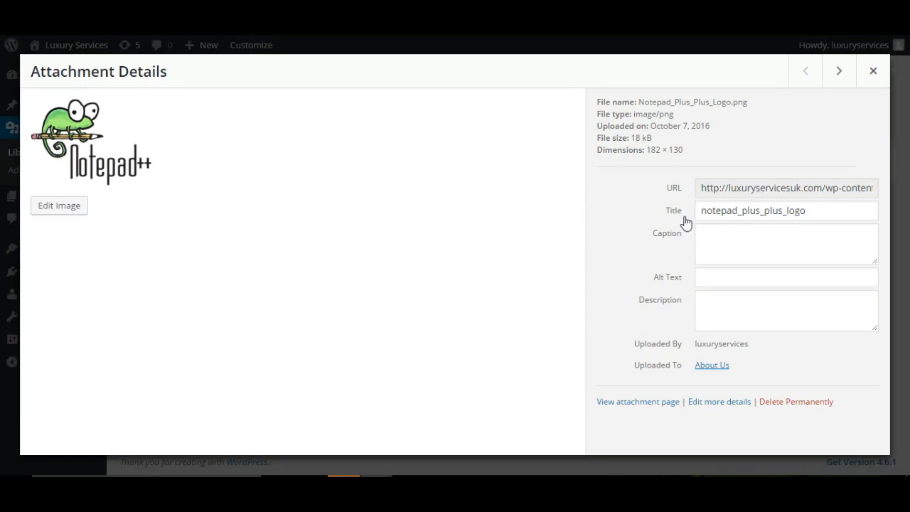
{"action": "left_click", "coordinate": [50, 211]}
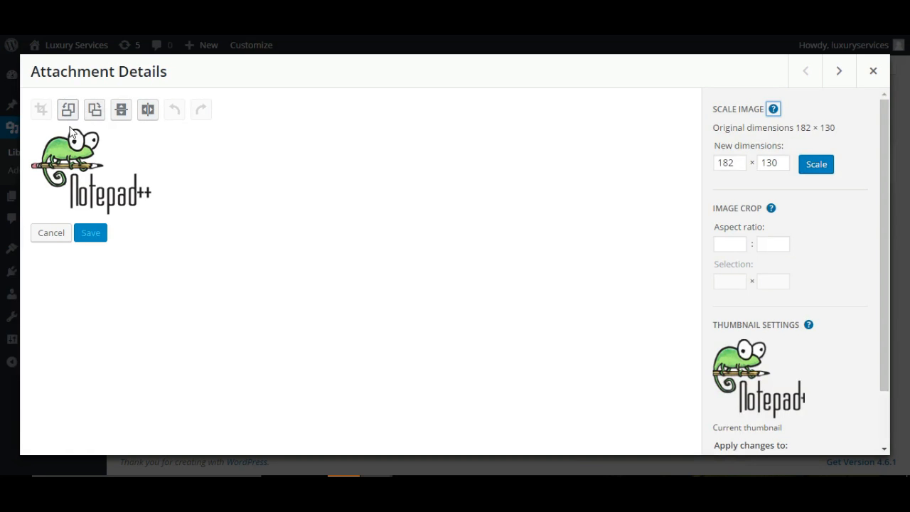
{"action": "left_click_drag", "start_coordinate": [77, 176], "coordinate": [105, 183]}
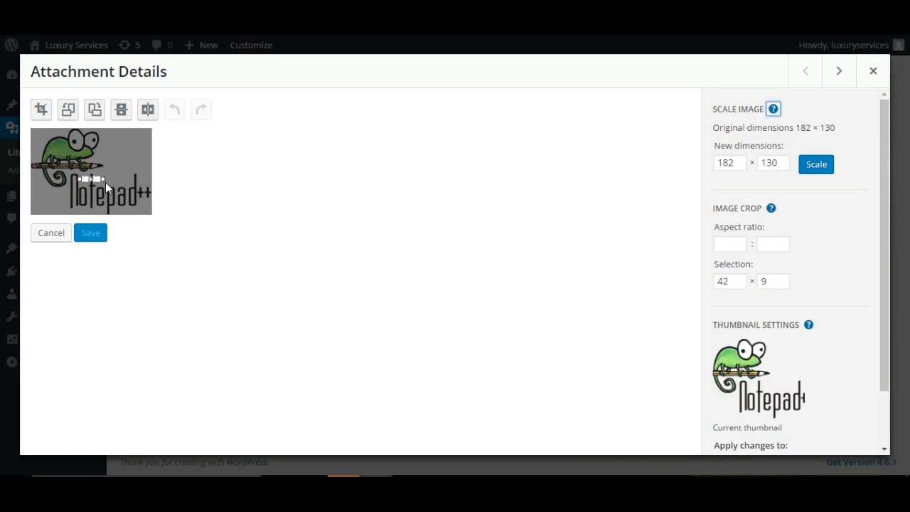
{"action": "left_click_drag", "start_coordinate": [49, 148], "coordinate": [150, 216]}
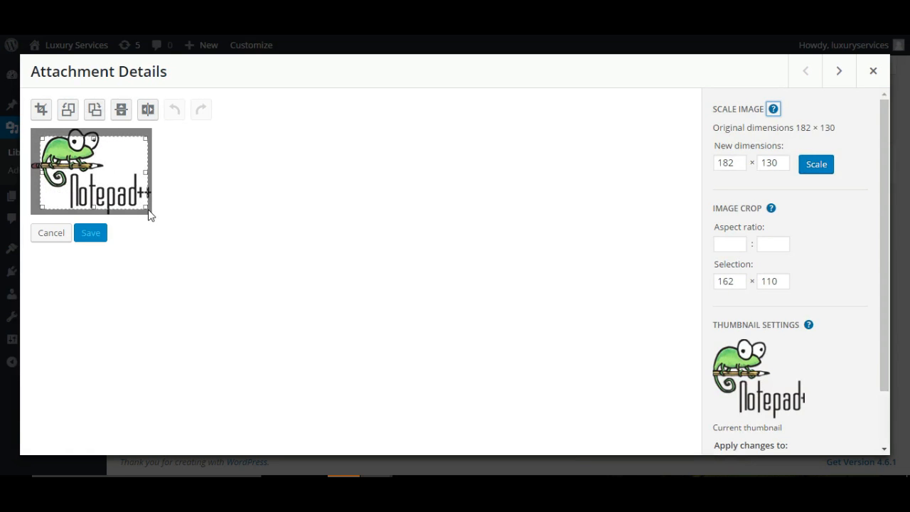
{"action": "left_click", "coordinate": [38, 118]}
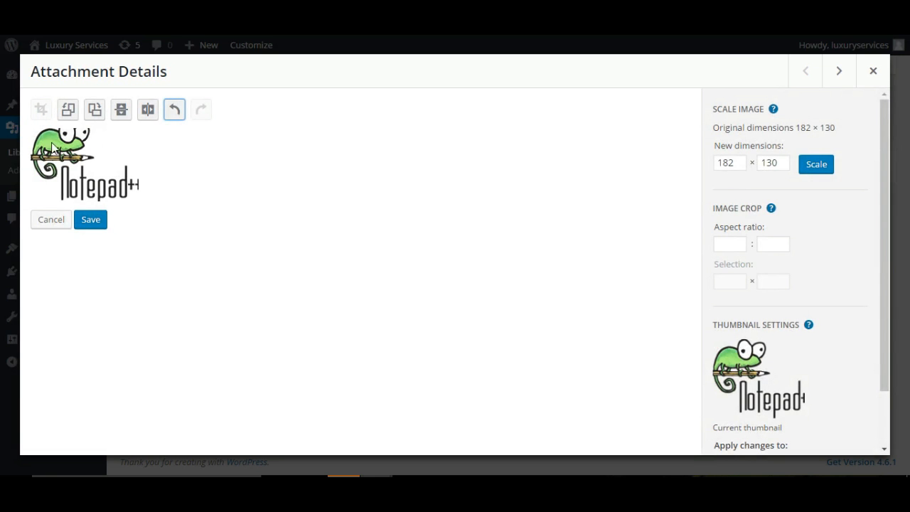
{"action": "left_click", "coordinate": [86, 226]}
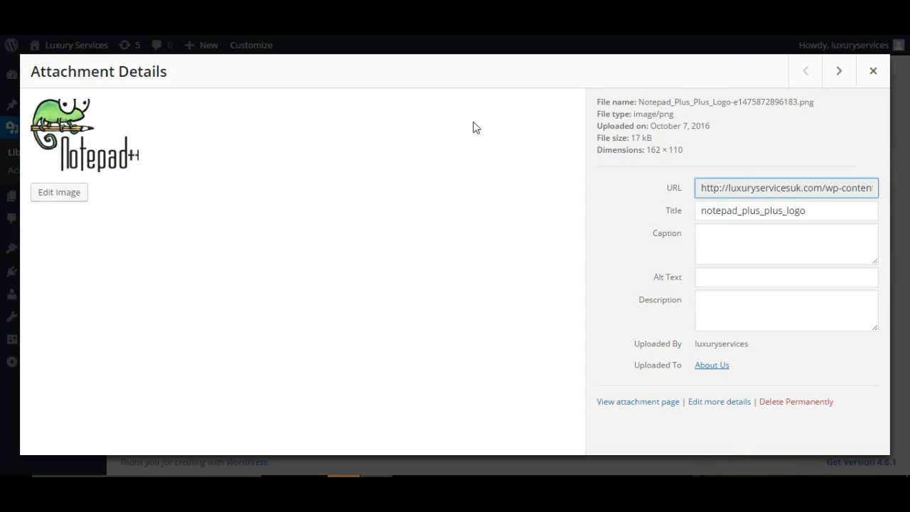
{"action": "left_click", "coordinate": [872, 72]}
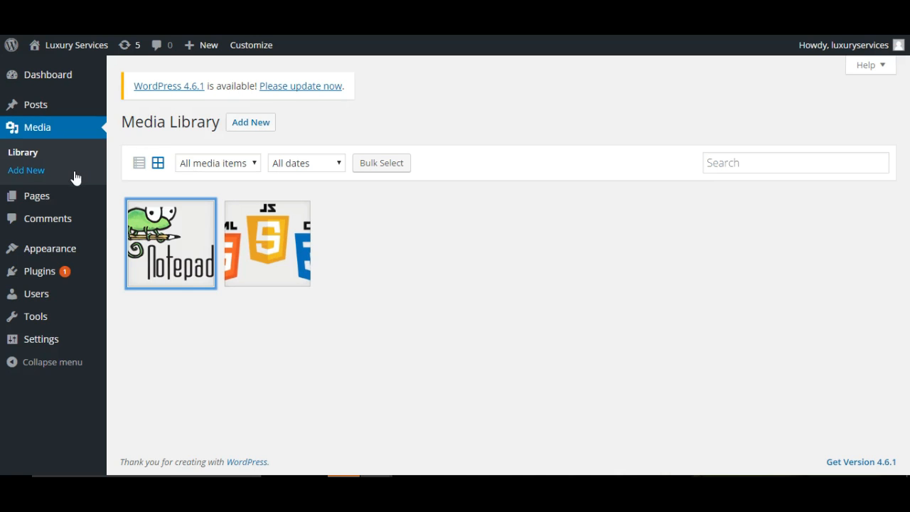
- Open Comments to view the one approved sample comment on Hello world!
{"action": "left_click", "coordinate": [63, 233]}
{"action": "mouse_move", "coordinate": [63, 231]}
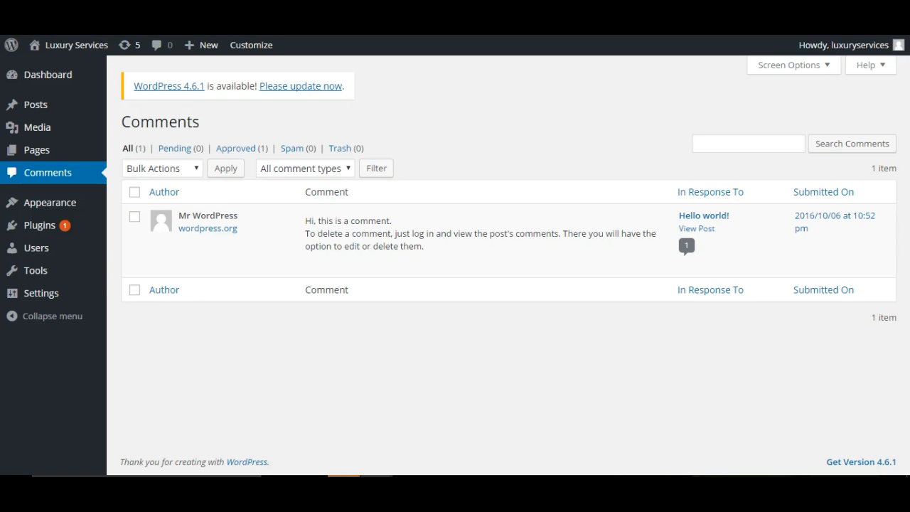
{"action": "mouse_move", "coordinate": [203, 275]}
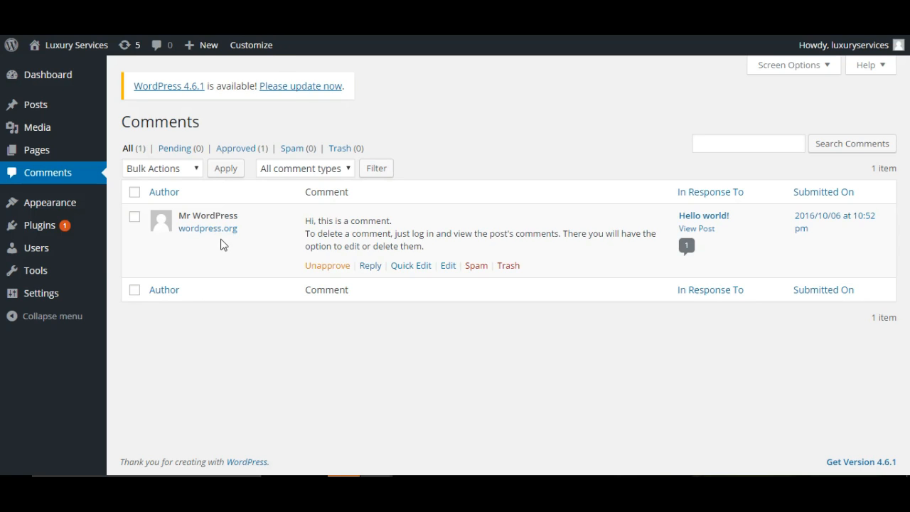
{"action": "mouse_move", "coordinate": [279, 279]}
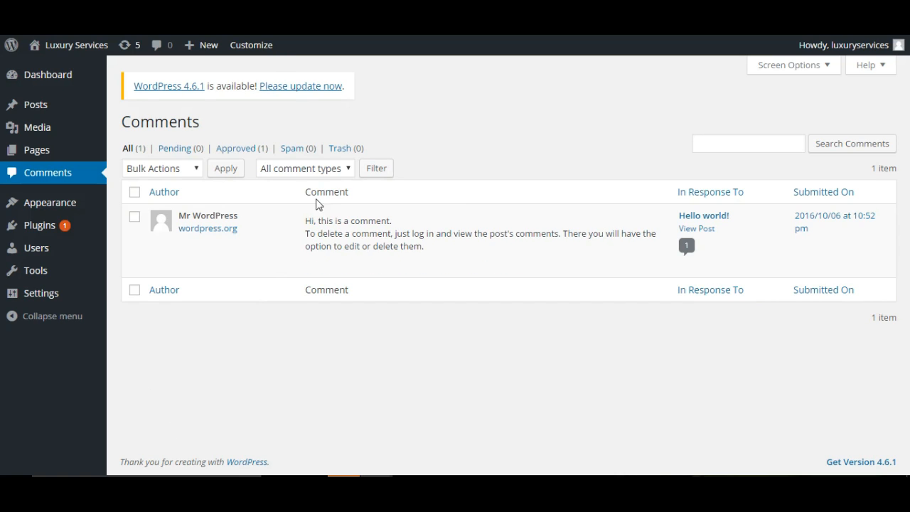
{"action": "mouse_move", "coordinate": [86, 237]}
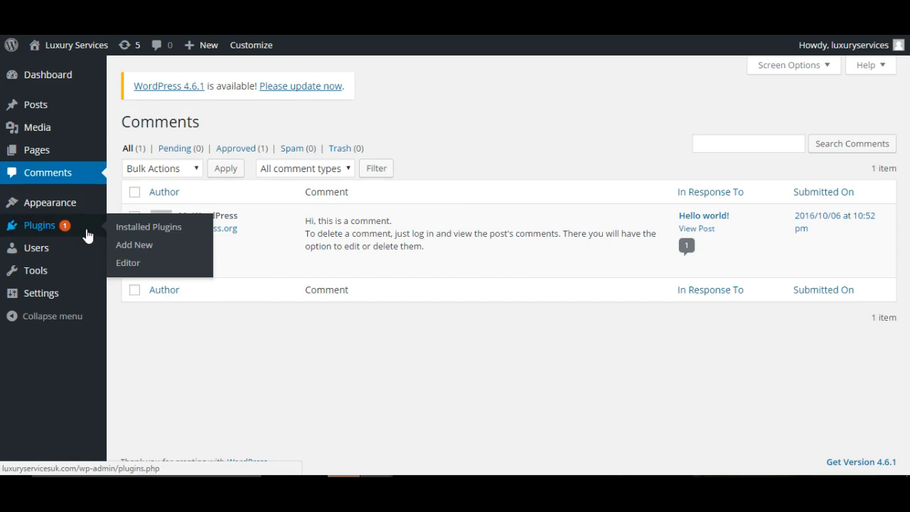
{"action": "mouse_move", "coordinate": [85, 205]}
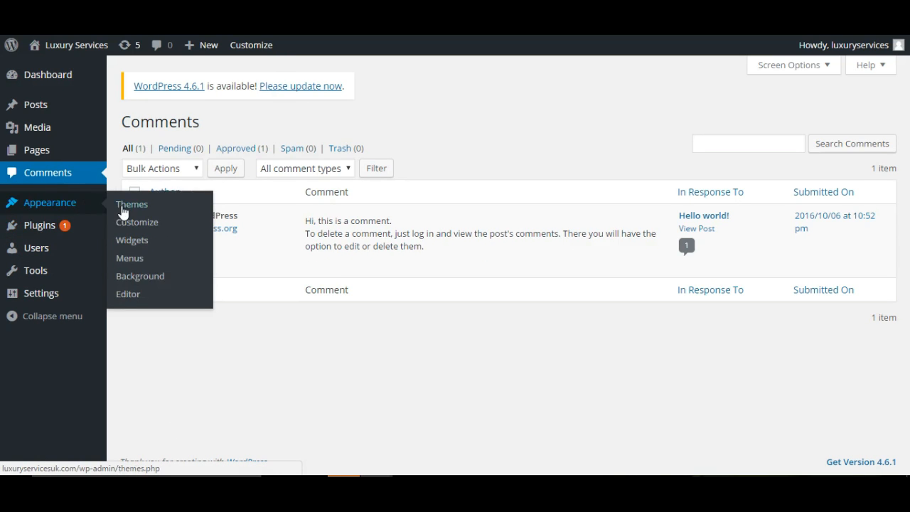
- On the Widgets page, add Archives to the Left sidebar, delete it, and collapse Available Widgets
{"action": "left_click", "coordinate": [136, 246]}
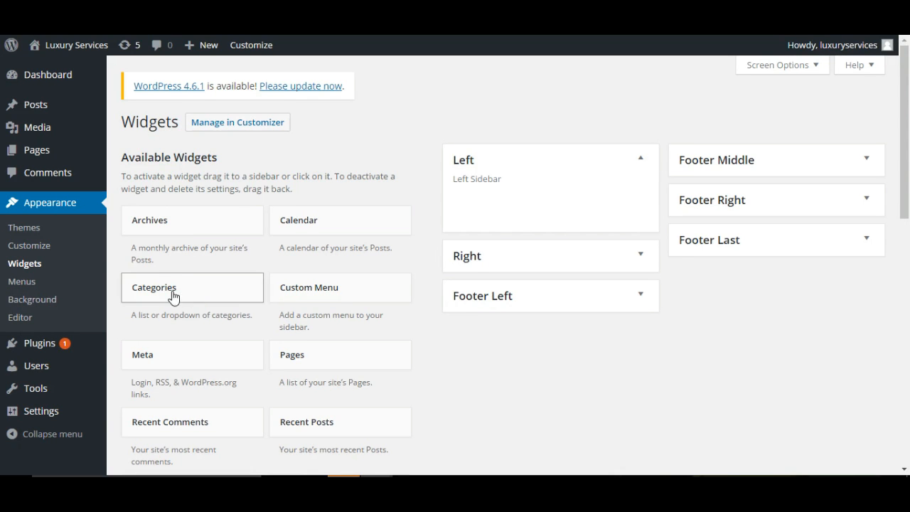
{"action": "left_click_drag", "start_coordinate": [319, 223], "coordinate": [319, 203]}
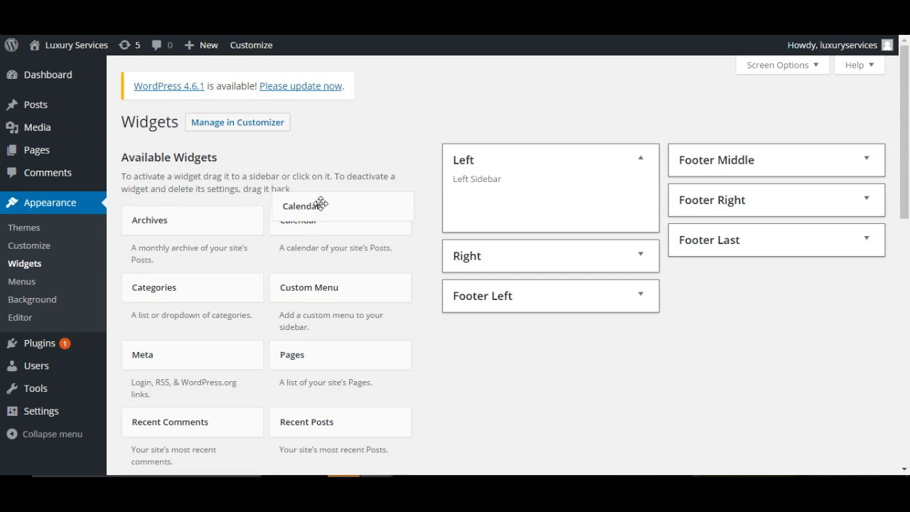
{"action": "left_click_drag", "start_coordinate": [202, 236], "coordinate": [793, 311]}
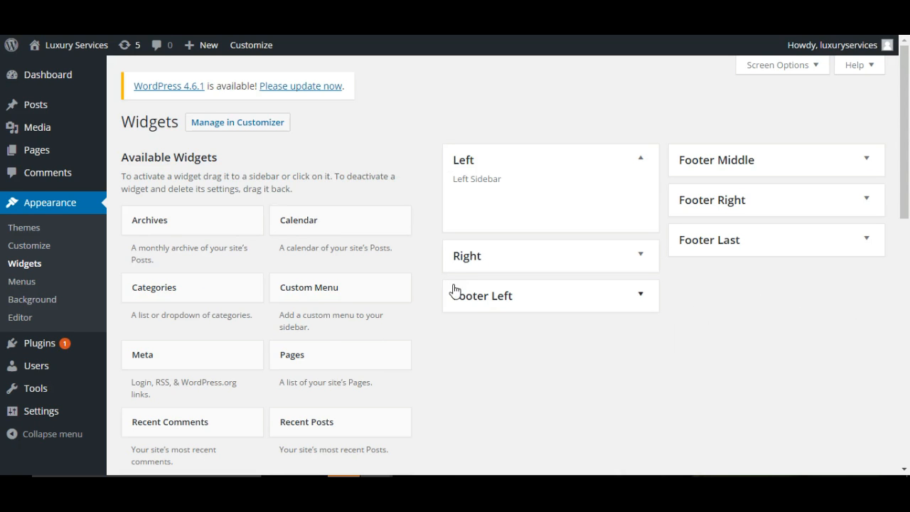
{"action": "left_click", "coordinate": [244, 228]}
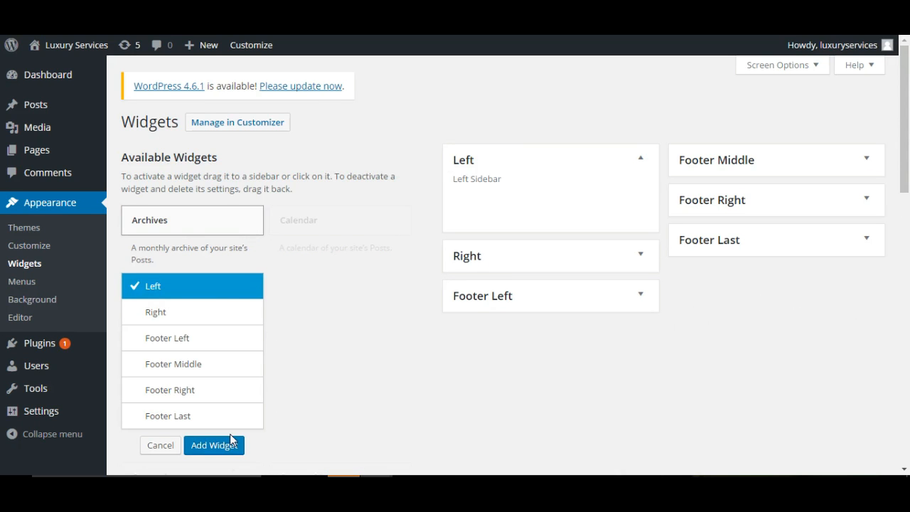
{"action": "left_click", "coordinate": [227, 443]}
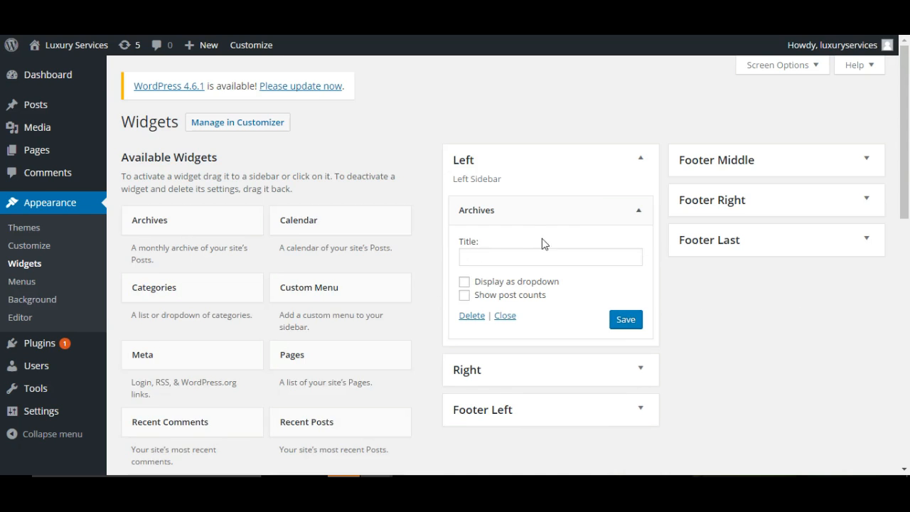
{"action": "left_click", "coordinate": [471, 315]}
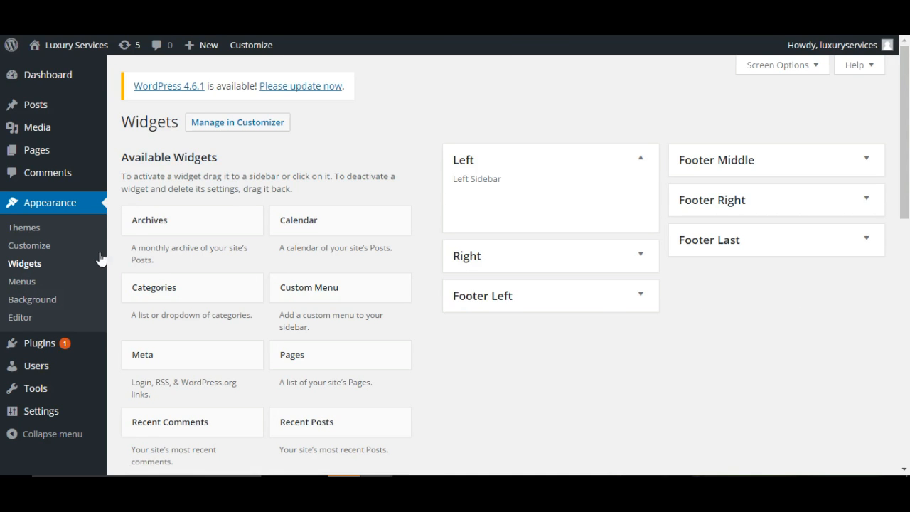
{"action": "left_click", "coordinate": [207, 159]}
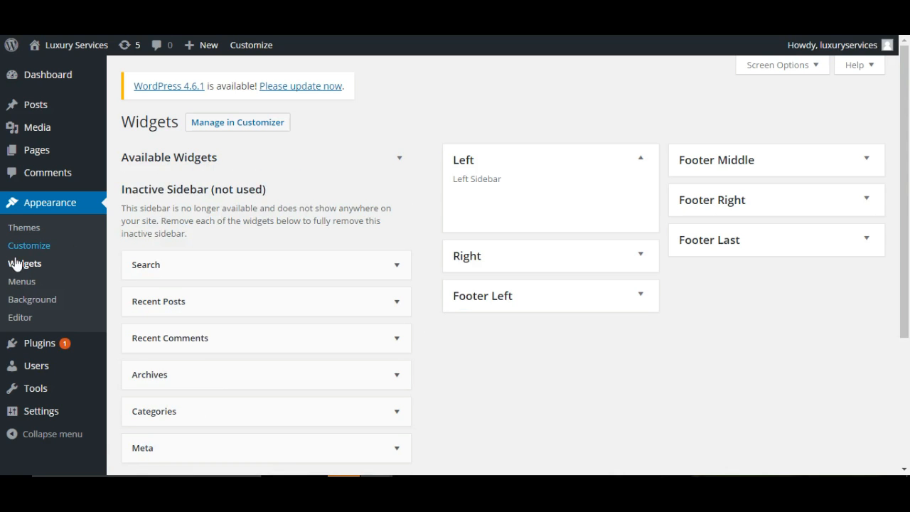
- In Menus, expand Menu 1's About Us item, then collapse it again with Cancel
{"action": "left_click", "coordinate": [22, 281]}
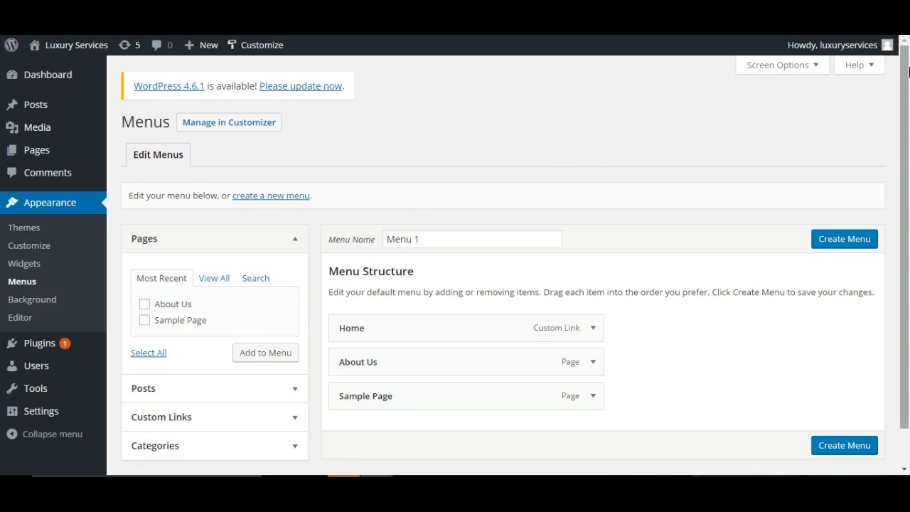
{"action": "scroll", "coordinate": [908, 81], "scroll_direction": "down", "scroll_amount": 1}
{"action": "scroll", "coordinate": [908, 82], "scroll_direction": "down", "scroll_amount": 1}
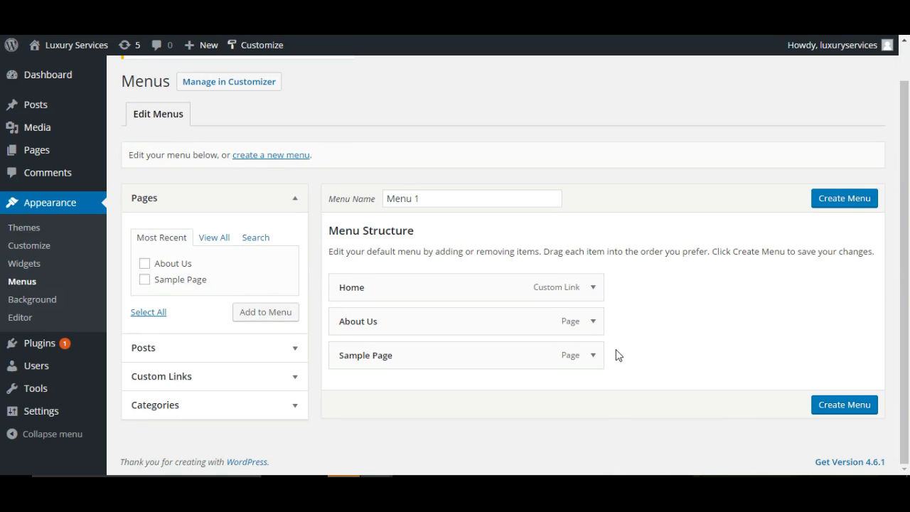
{"action": "left_click", "coordinate": [591, 322]}
{"action": "scroll", "coordinate": [901, 211], "scroll_direction": "down", "scroll_amount": 2}
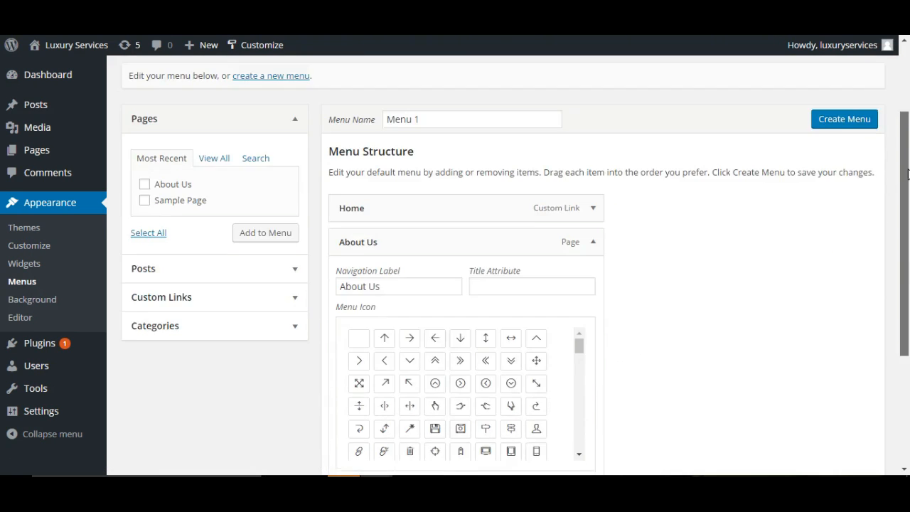
{"action": "left_click_drag", "start_coordinate": [901, 212], "coordinate": [895, 253]}
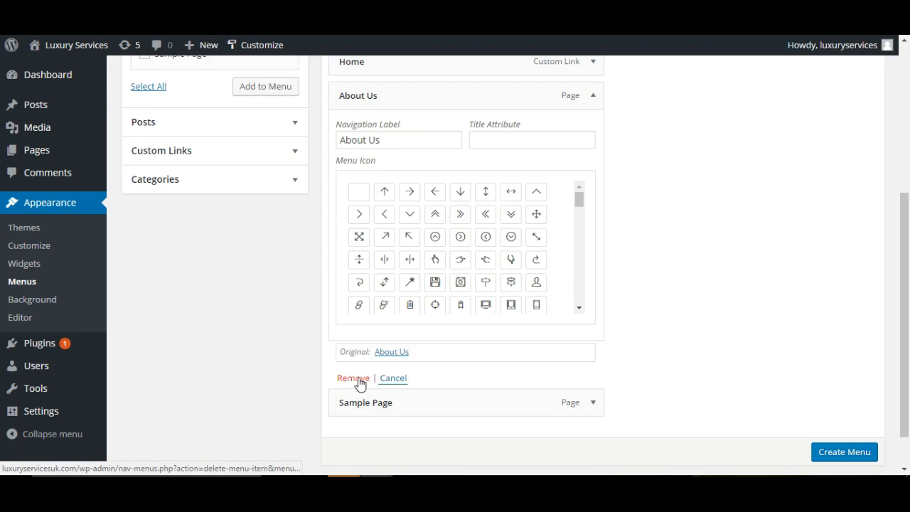
{"action": "left_click", "coordinate": [390, 380]}
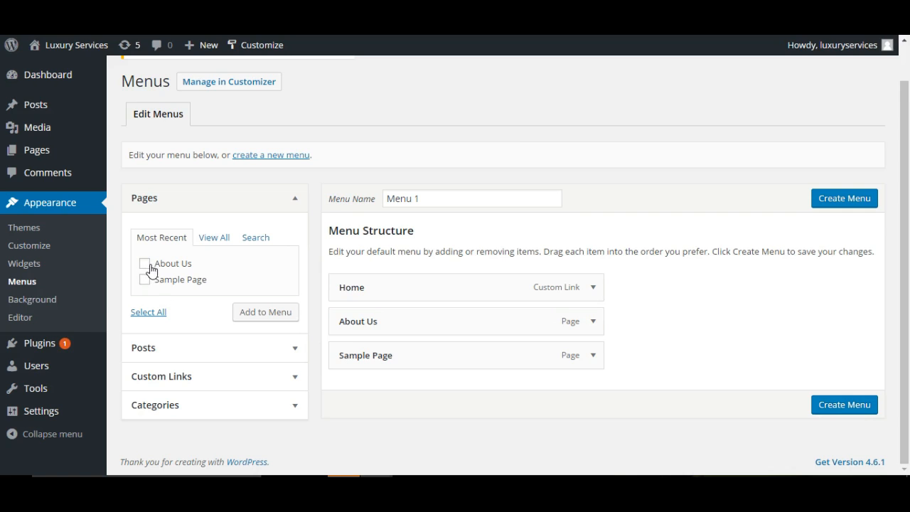
- Add the About Us page to Menu 1 from the Pages list
{"action": "left_click", "coordinate": [176, 356]}
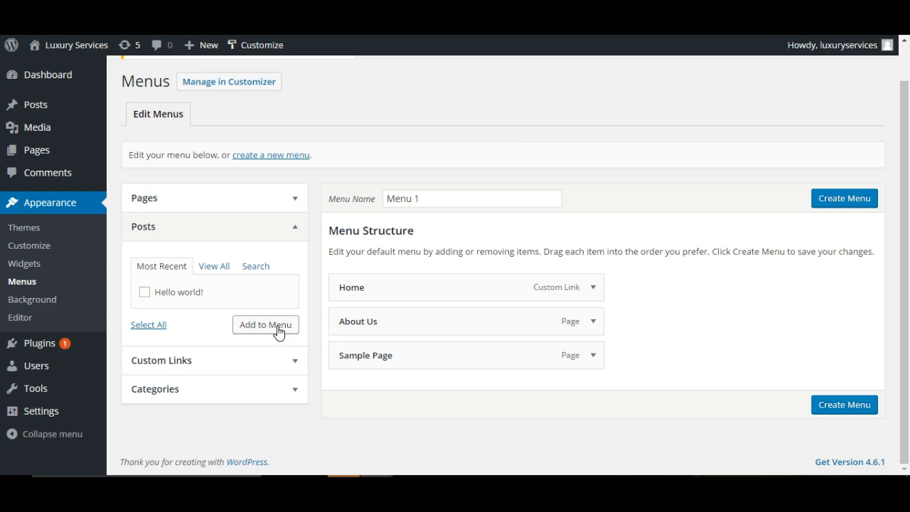
{"action": "left_click", "coordinate": [227, 206]}
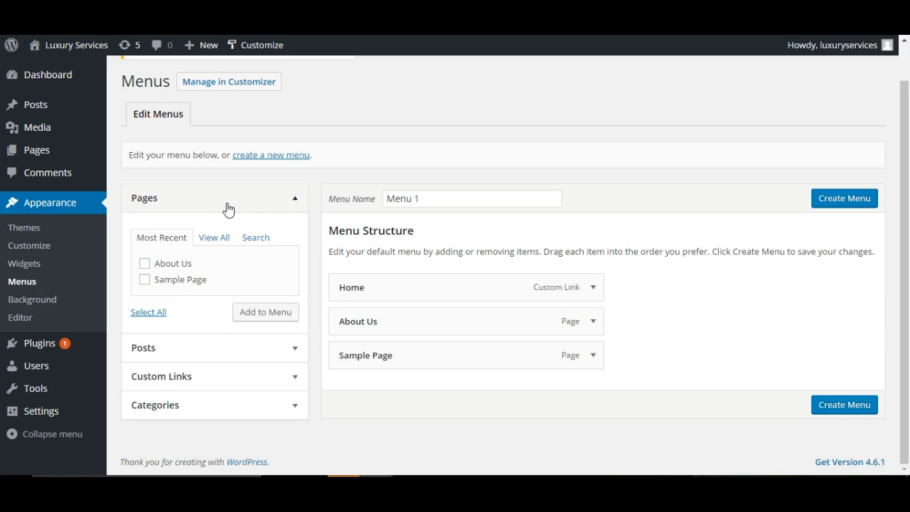
{"action": "left_click", "coordinate": [199, 373]}
{"action": "left_click", "coordinate": [198, 394]}
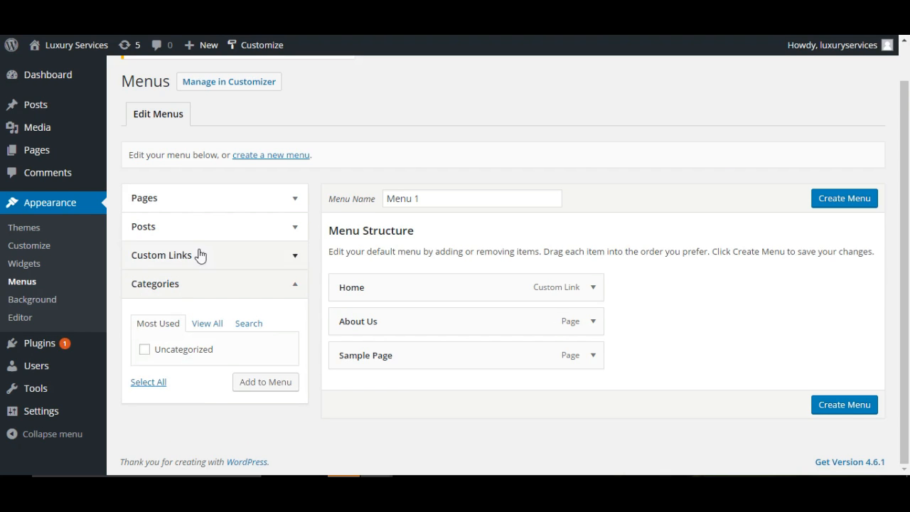
{"action": "left_click", "coordinate": [207, 209]}
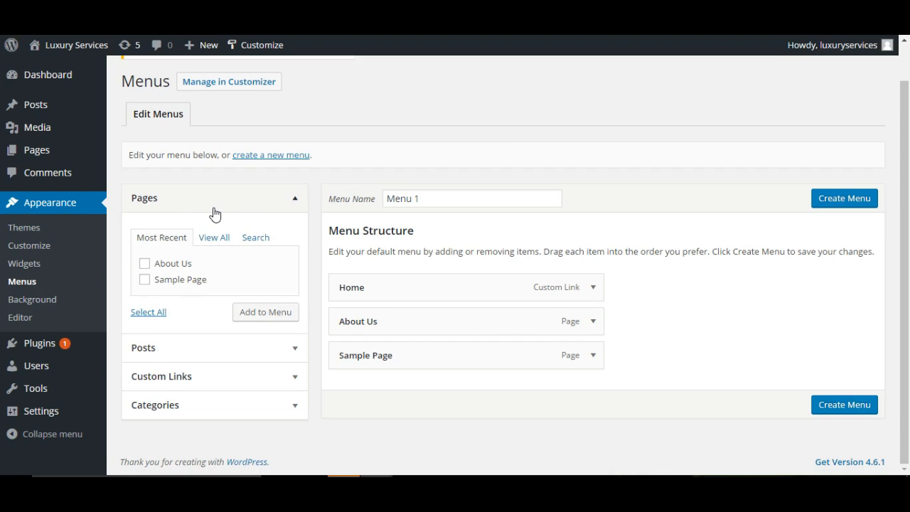
{"action": "left_click", "coordinate": [144, 263]}
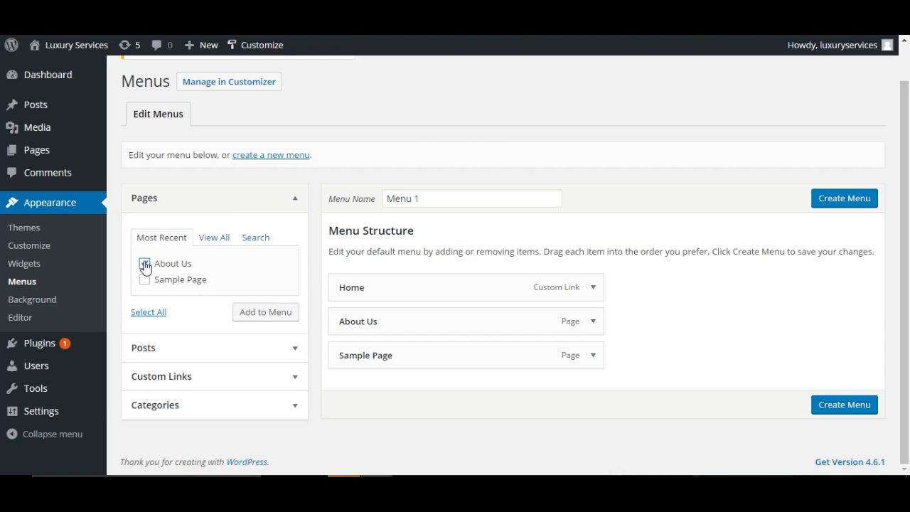
{"action": "left_click", "coordinate": [256, 317]}
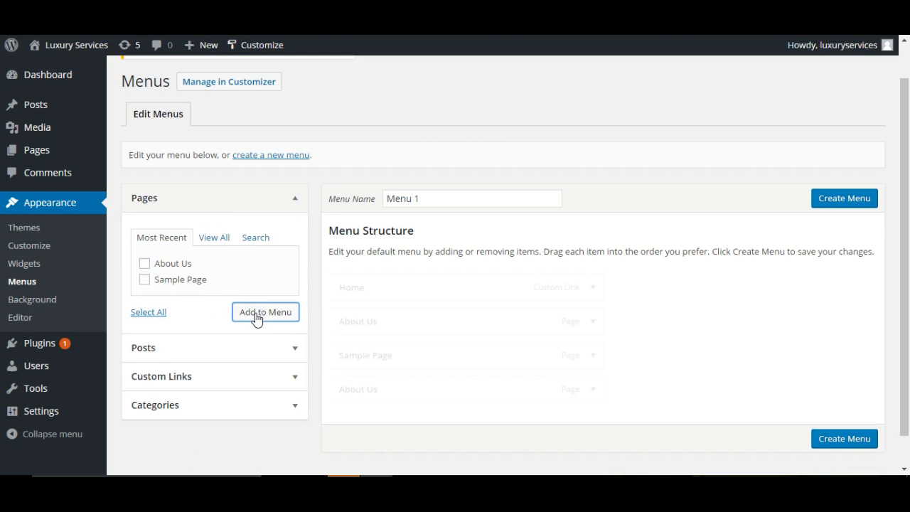
- Drag the new About Us item above Sample Page in the menu structure
{"action": "scroll", "coordinate": [781, 333], "scroll_direction": "down", "scroll_amount": 2}
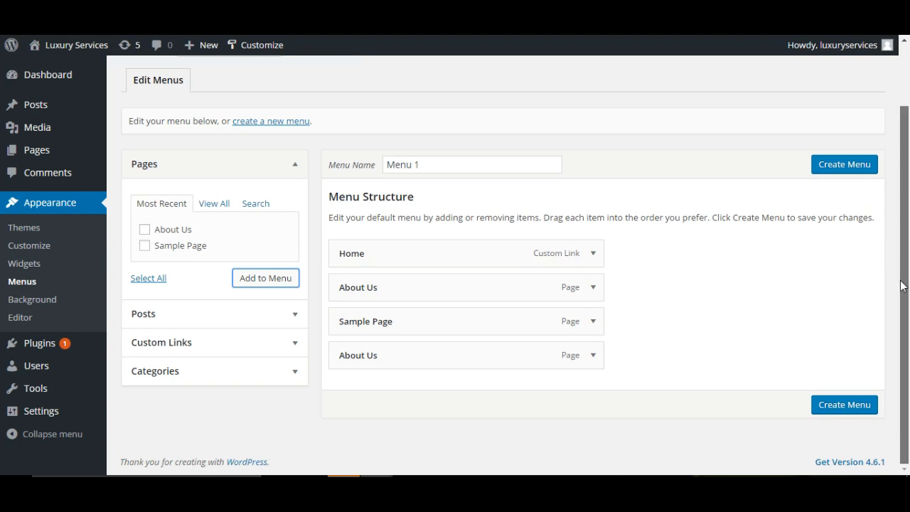
{"action": "mouse_move", "coordinate": [514, 367]}
{"action": "left_mouse_down"}
{"action": "mouse_move", "coordinate": [508, 436]}
{"action": "mouse_move", "coordinate": [518, 361]}
{"action": "left_mouse_up"}
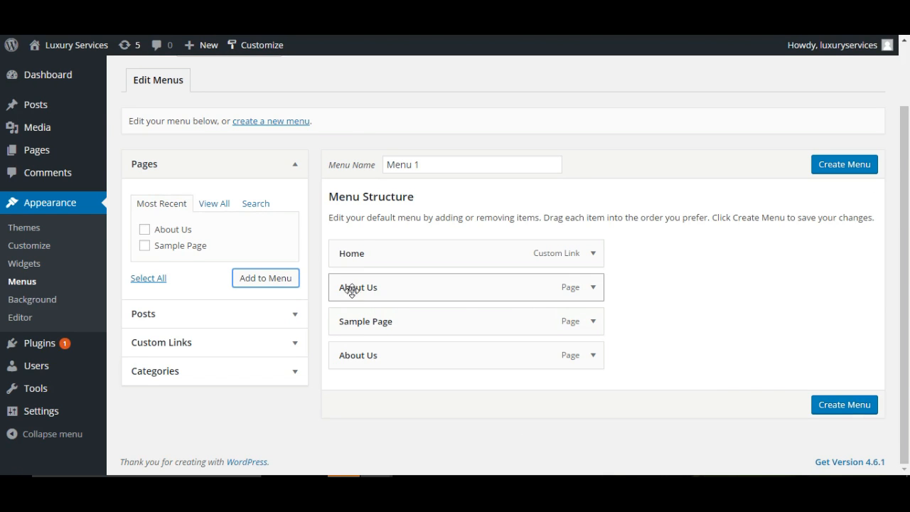
{"action": "mouse_move", "coordinate": [23, 157]}
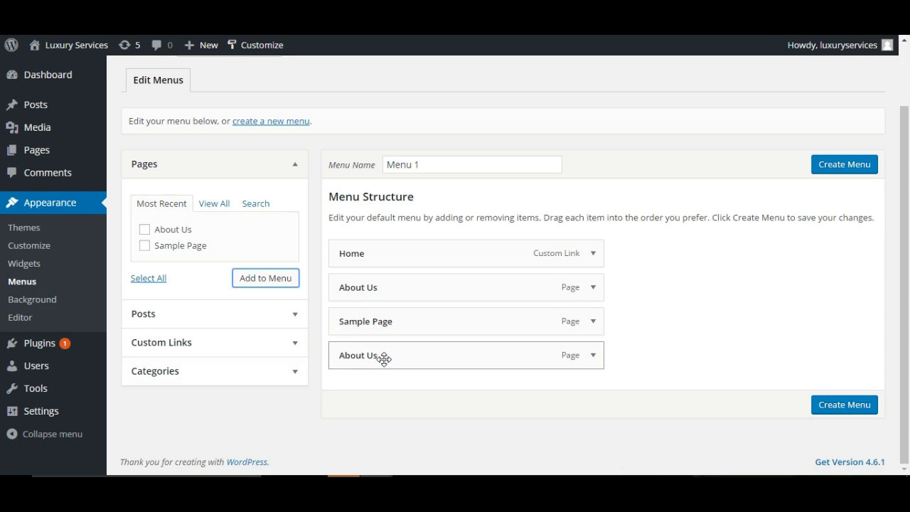
{"action": "left_click_drag", "start_coordinate": [383, 367], "coordinate": [349, 326]}
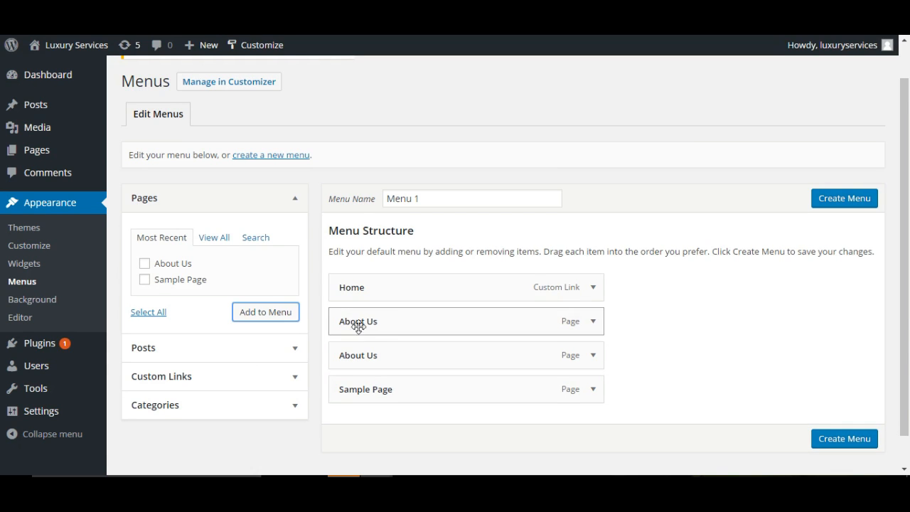
{"action": "mouse_move", "coordinate": [486, 325]}
{"action": "left_mouse_down"}
{"action": "mouse_move", "coordinate": [487, 282]}
{"action": "mouse_move", "coordinate": [477, 331]}
{"action": "mouse_move", "coordinate": [478, 319]}
{"action": "left_mouse_up"}
- Save Menu 1 and visit the Luxury Services front page showing the Hello world! post
{"action": "left_click", "coordinate": [864, 199]}
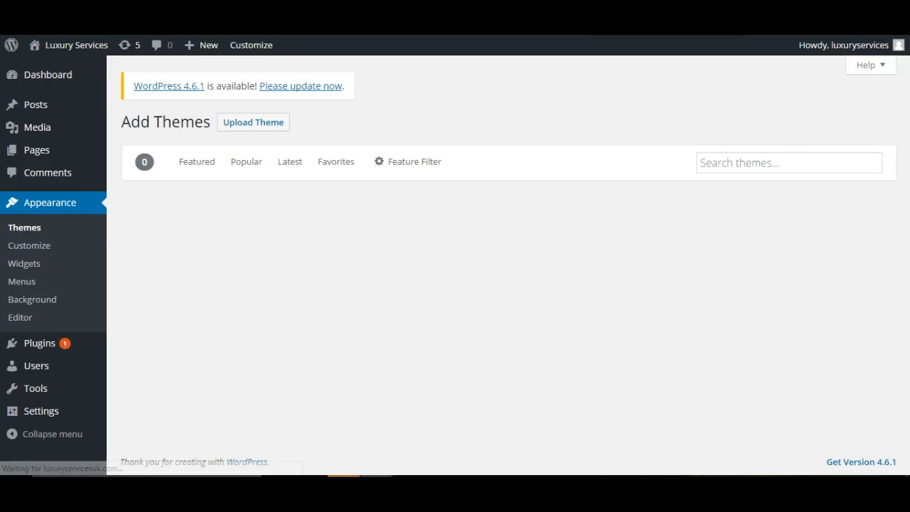
{"action": "mouse_move", "coordinate": [84, 86]}
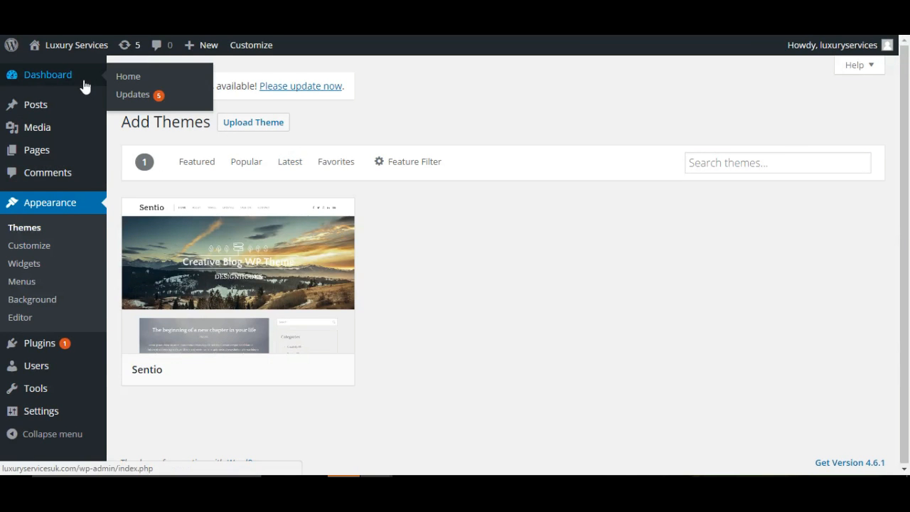
{"action": "left_click", "coordinate": [74, 49]}
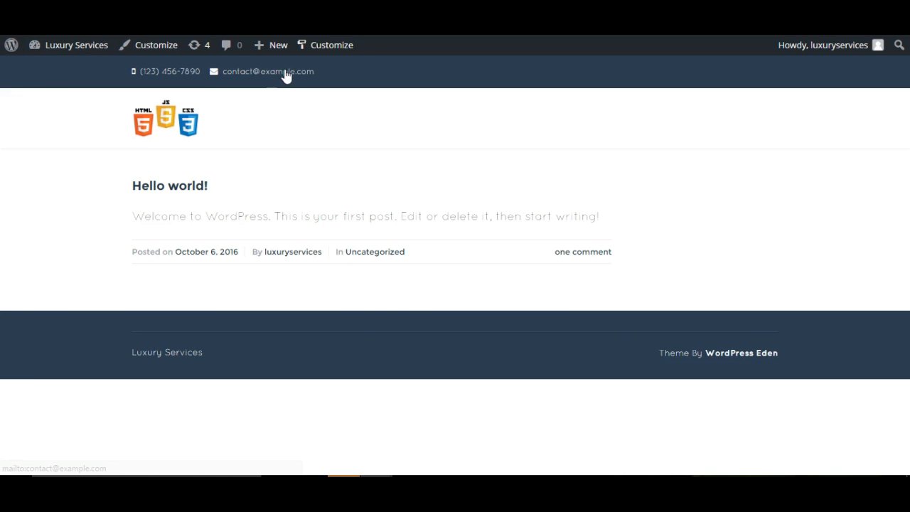
- Return from the Luxury Services front page to the admin Dashboard
{"action": "left_click", "coordinate": [343, 45]}
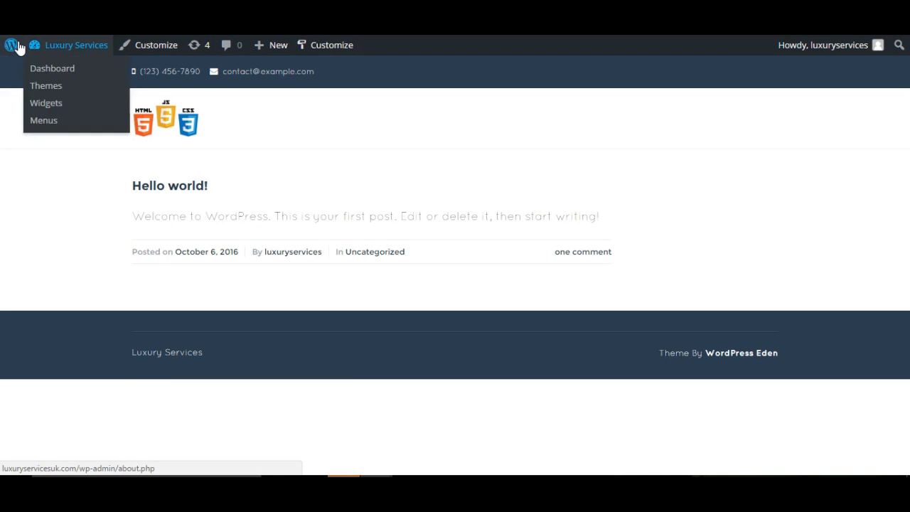
{"action": "mouse_move", "coordinate": [40, 53]}
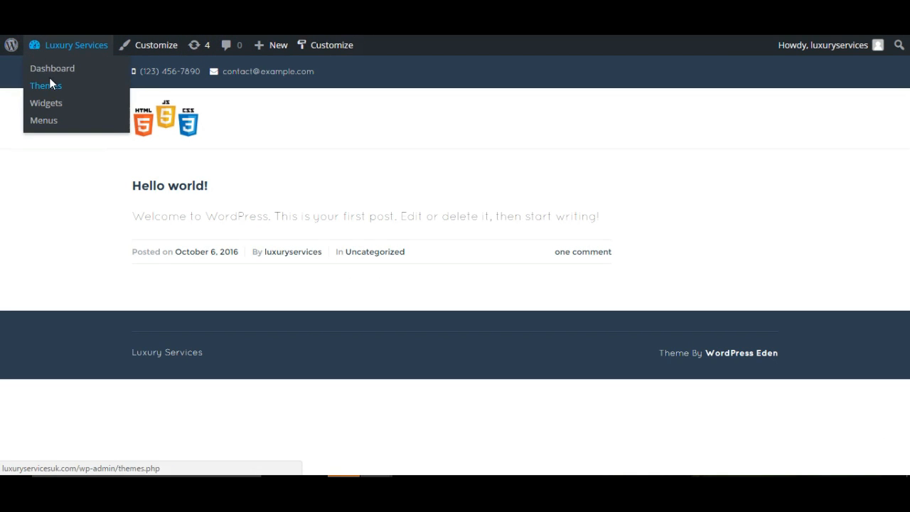
{"action": "left_click", "coordinate": [57, 73]}
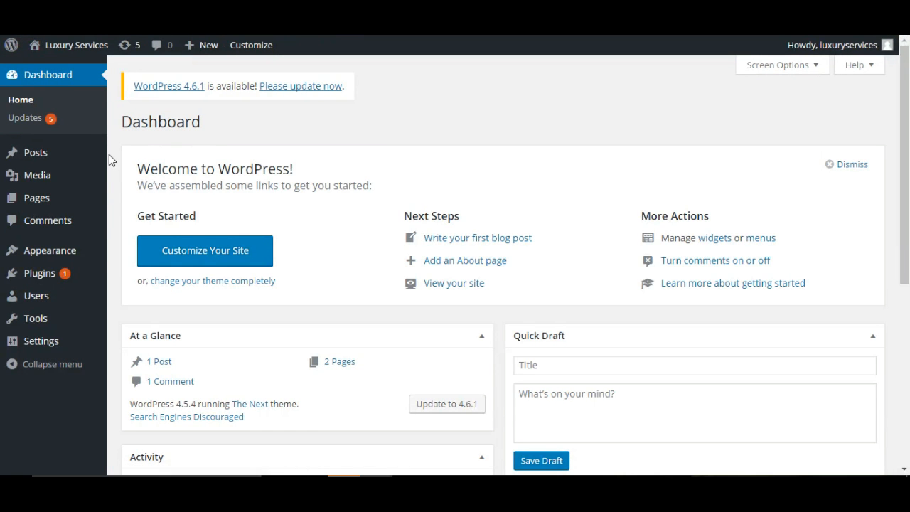
- Go to Appearance > Themes and open the Add New themes page
{"action": "mouse_move", "coordinate": [79, 184]}
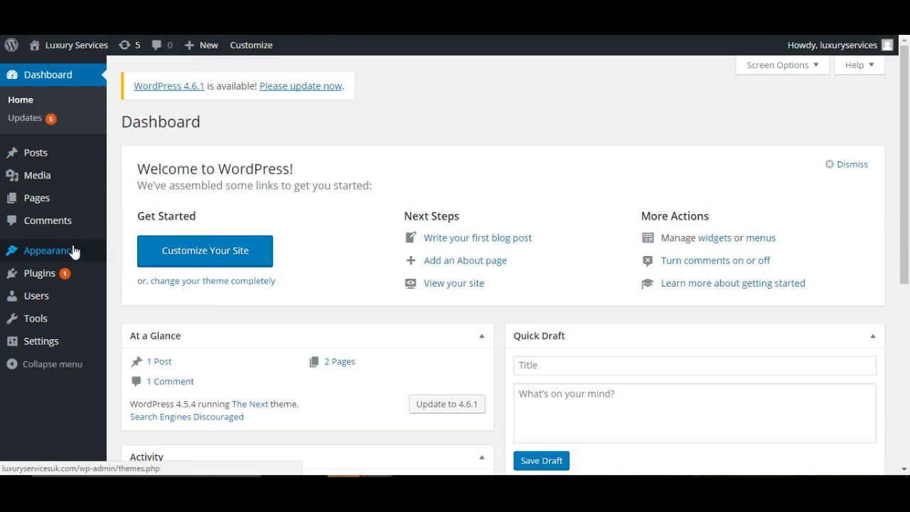
{"action": "mouse_move", "coordinate": [73, 250]}
{"action": "left_click", "coordinate": [121, 253]}
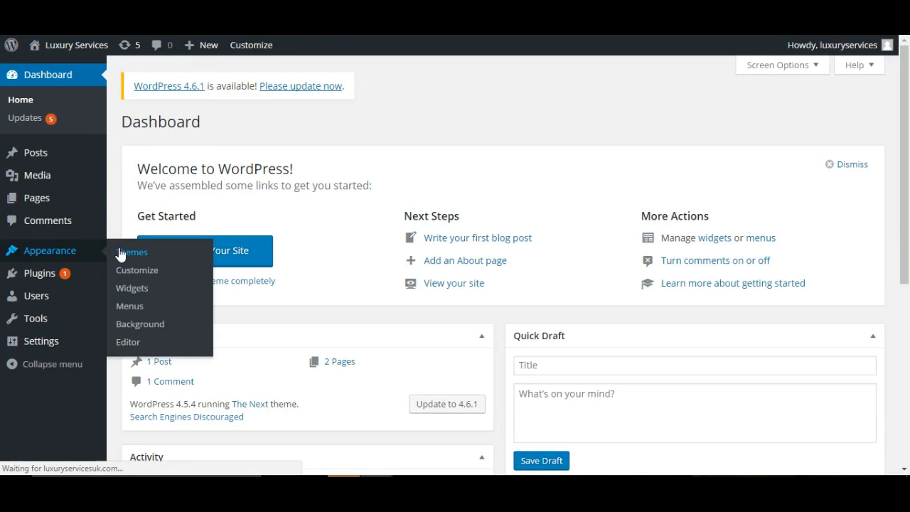
{"action": "left_click", "coordinate": [249, 122]}
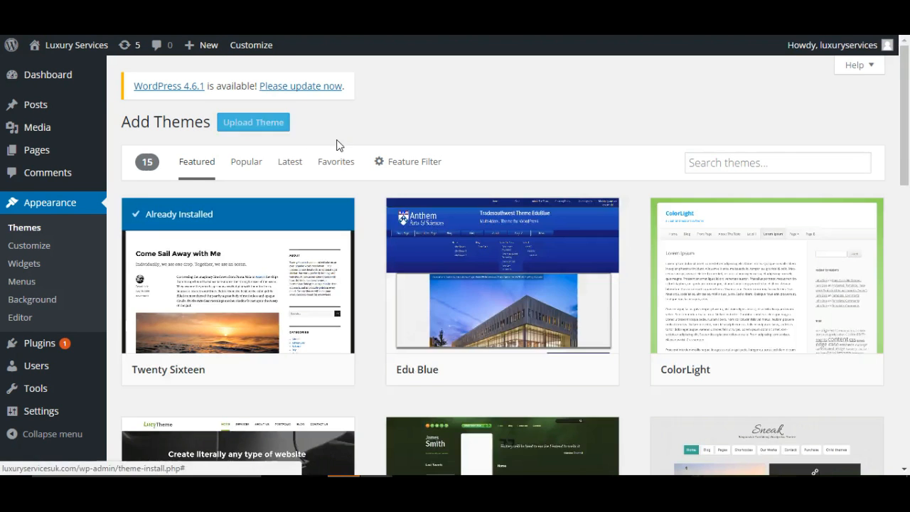
- Scroll through the Featured themes grid
{"action": "scroll", "coordinate": [906, 232], "scroll_direction": "down", "scroll_amount": 1}
{"action": "scroll", "coordinate": [905, 241], "scroll_direction": "down", "scroll_amount": 5}
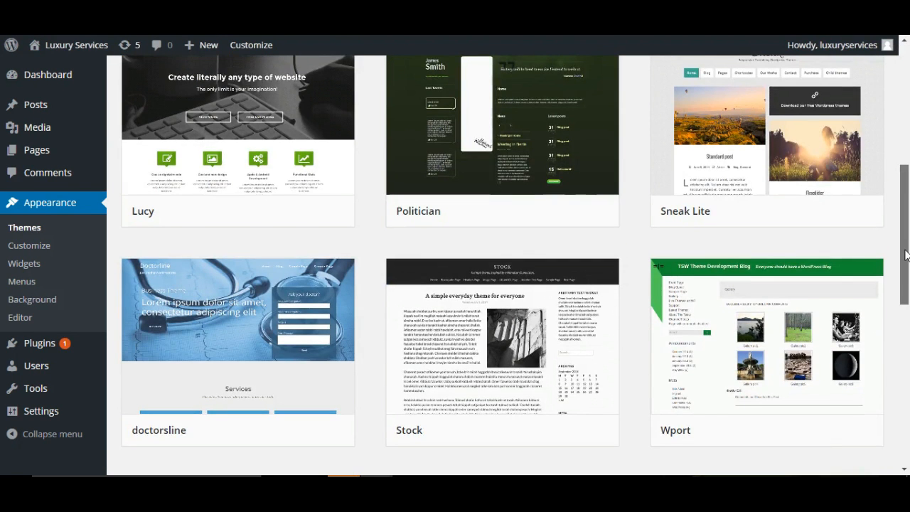
{"action": "left_click_drag", "start_coordinate": [906, 255], "coordinate": [896, 313]}
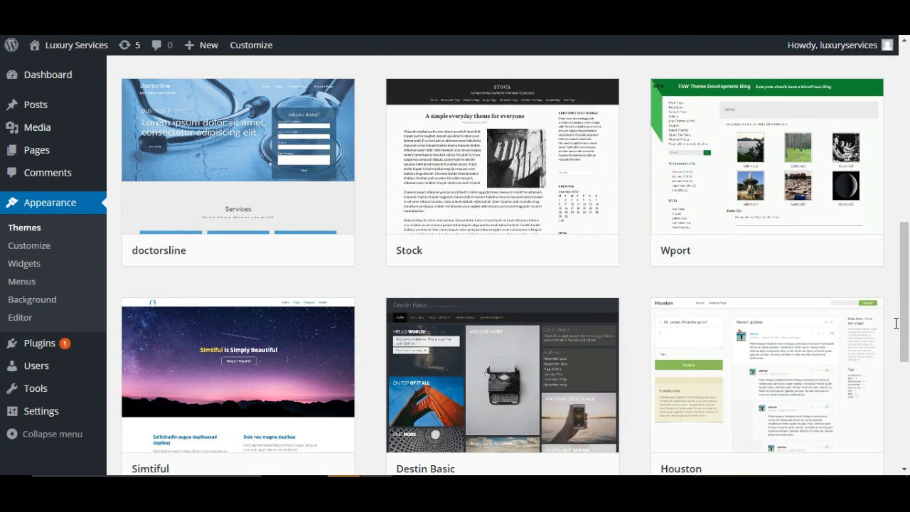
{"action": "left_click_drag", "start_coordinate": [905, 310], "coordinate": [903, 400]}
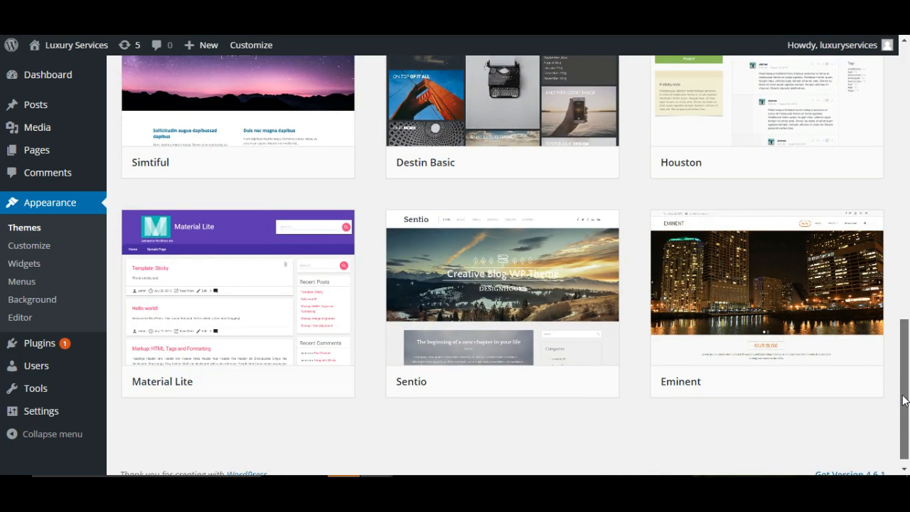
{"action": "left_click_drag", "start_coordinate": [906, 327], "coordinate": [909, 240]}
{"action": "scroll", "coordinate": [907, 61], "scroll_direction": "up", "scroll_amount": 15}
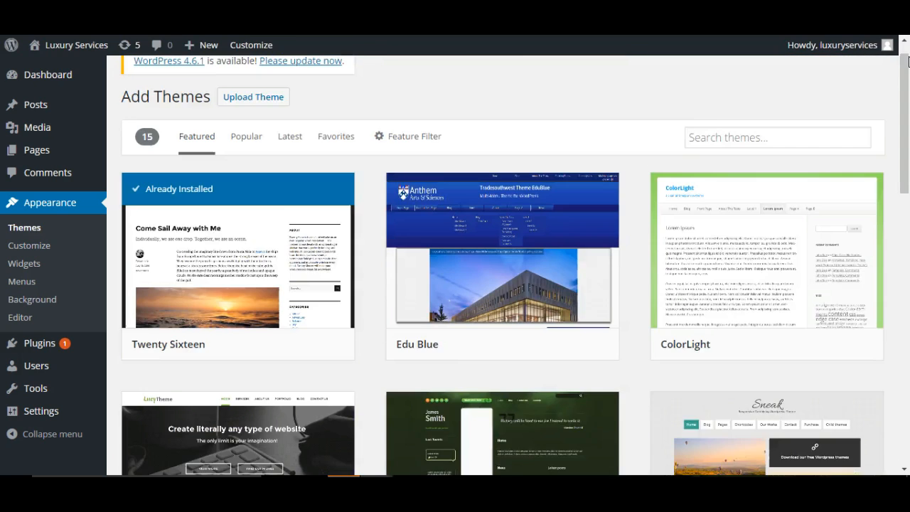
{"action": "left_click", "coordinate": [749, 163]}
- Search themes for 'service' and install Novellaw 1.0.4 with its NovelLite parent theme
{"action": "type", "text": "service"}
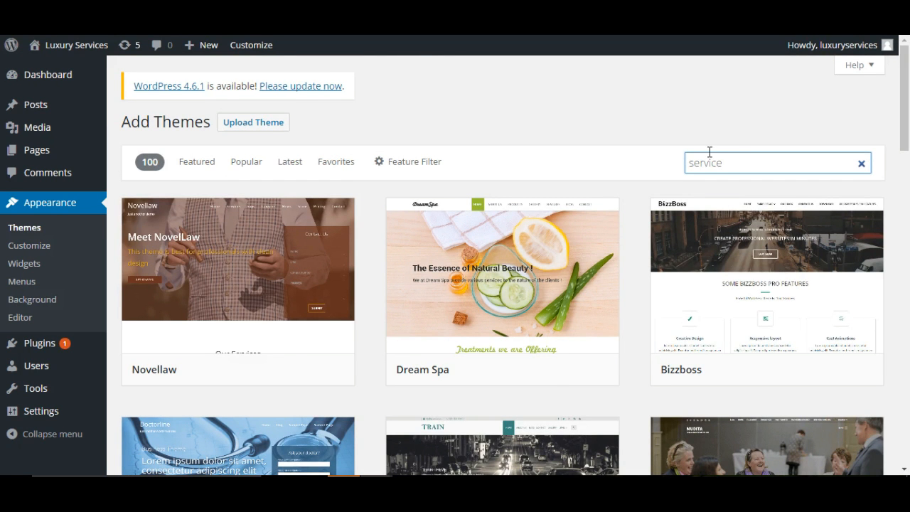
{"action": "mouse_move", "coordinate": [386, 241]}
{"action": "left_click_drag", "start_coordinate": [903, 105], "coordinate": [901, 133]}
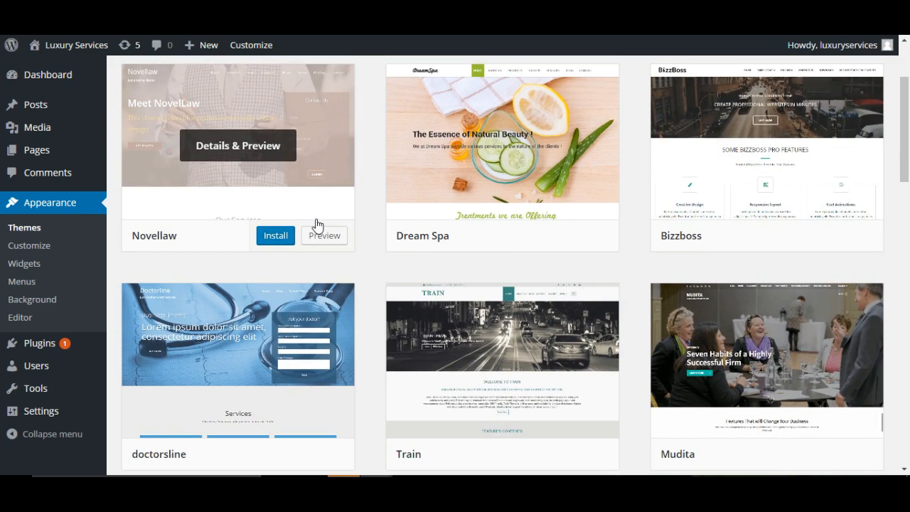
{"action": "left_click", "coordinate": [267, 241]}
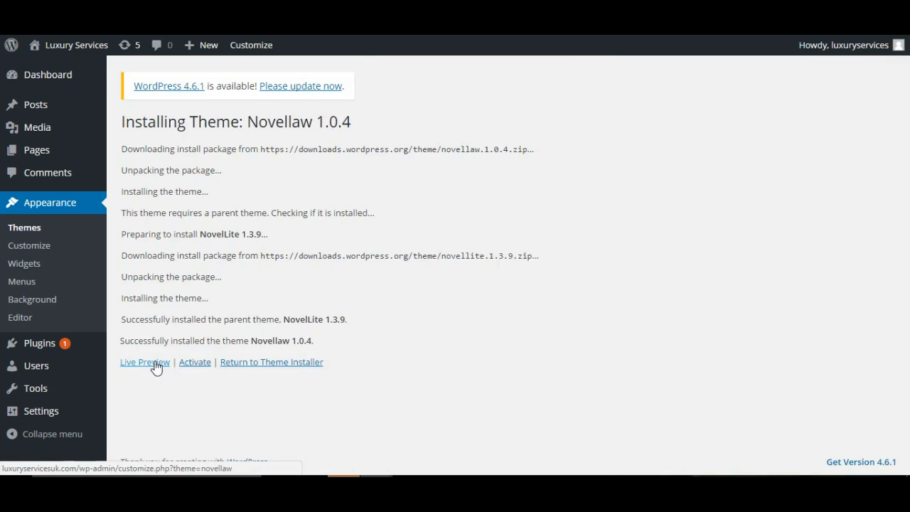
- Activate the newly installed Novellaw theme
{"action": "left_click", "coordinate": [195, 362]}
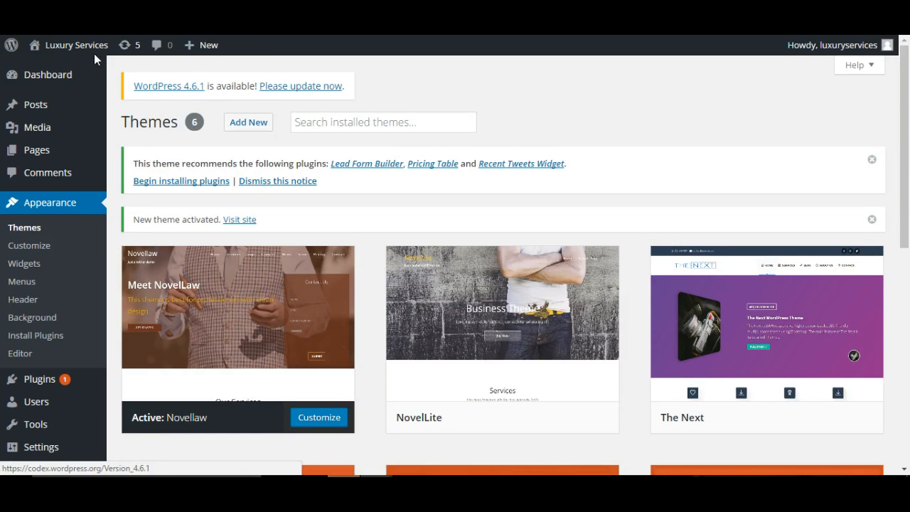
{"action": "mouse_move", "coordinate": [91, 57]}
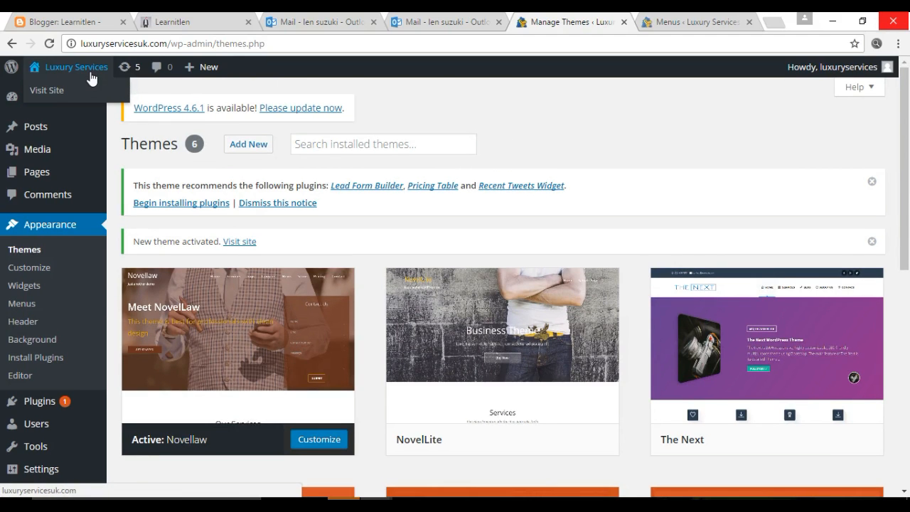
{"action": "left_click_drag", "start_coordinate": [91, 57], "coordinate": [90, 92]}
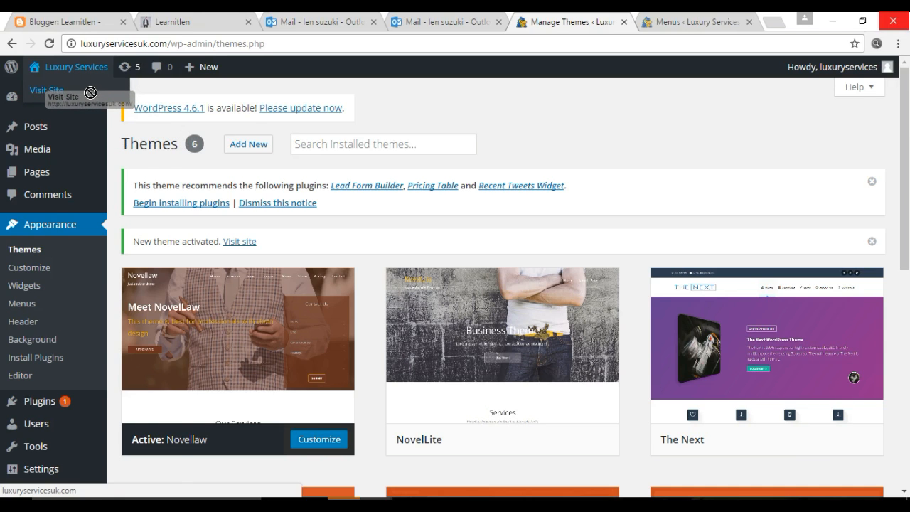
- Open the live site in a new browser tab placed before the Menus tab
{"action": "left_click_drag", "start_coordinate": [90, 92], "coordinate": [808, 24]}
{"action": "left_click", "coordinate": [600, 18]}
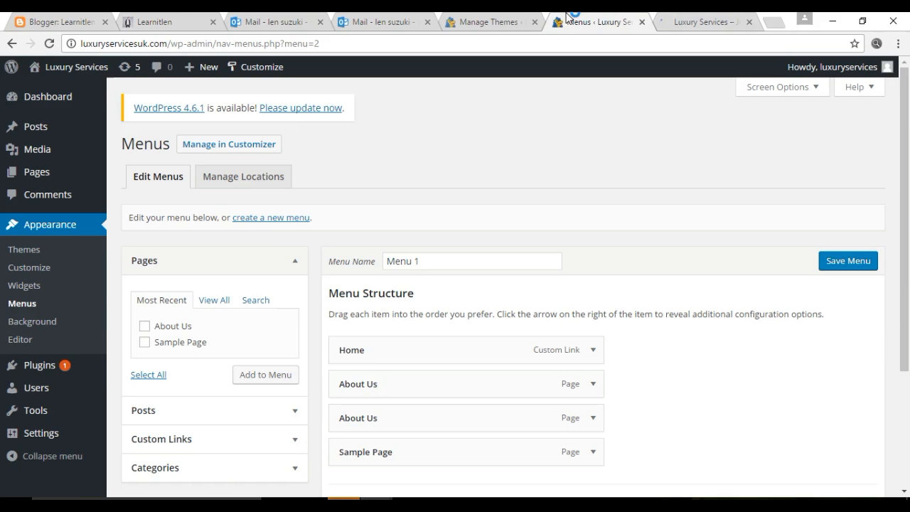
{"action": "left_click", "coordinate": [498, 21]}
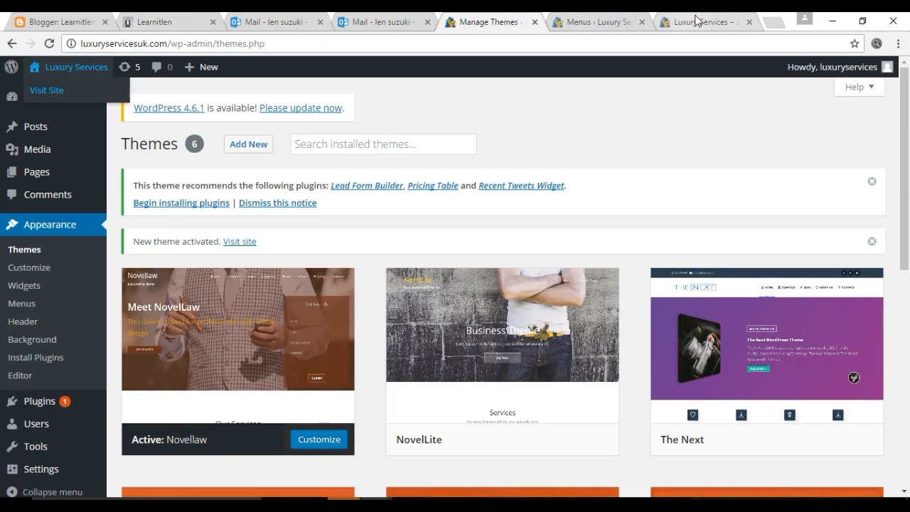
{"action": "left_click", "coordinate": [696, 20]}
{"action": "left_click_drag", "start_coordinate": [696, 20], "coordinate": [590, 19]}
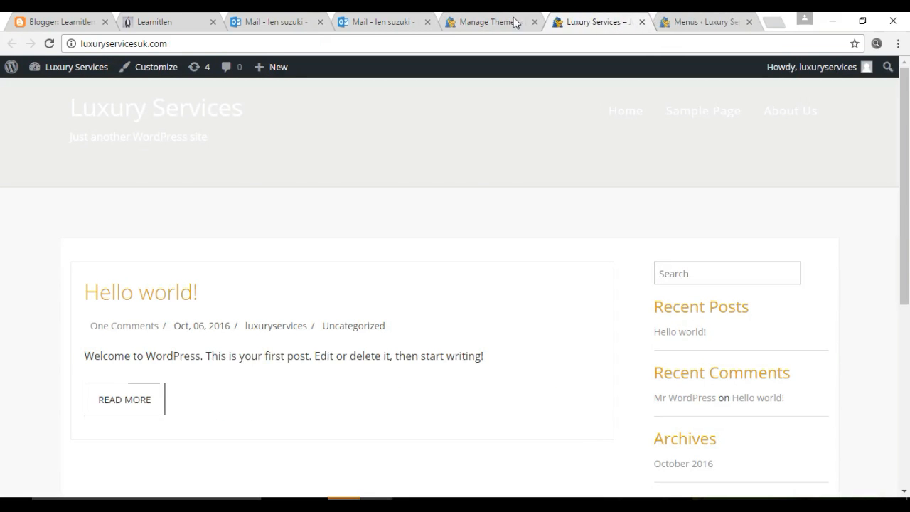
- Check the Home, Sample Page, About Us menu on the front page, then return to Menus
{"action": "left_click", "coordinate": [490, 22]}
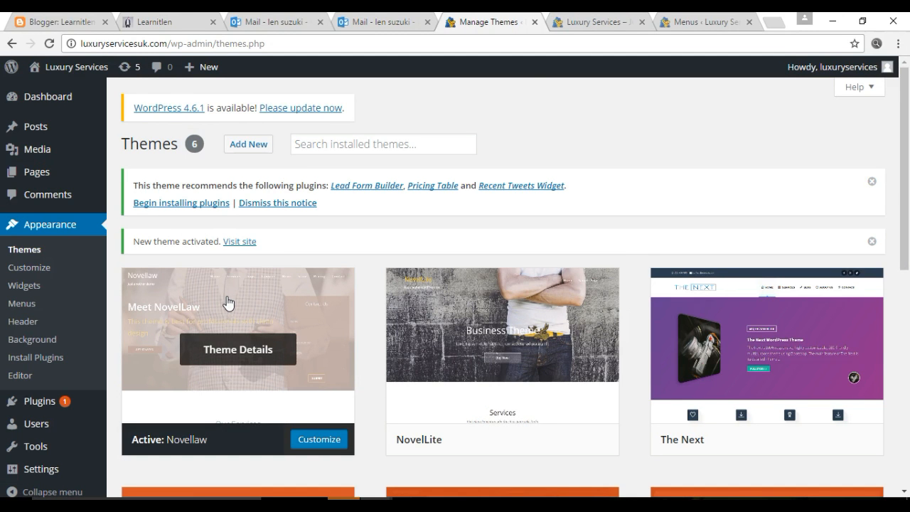
{"action": "left_click", "coordinate": [599, 20]}
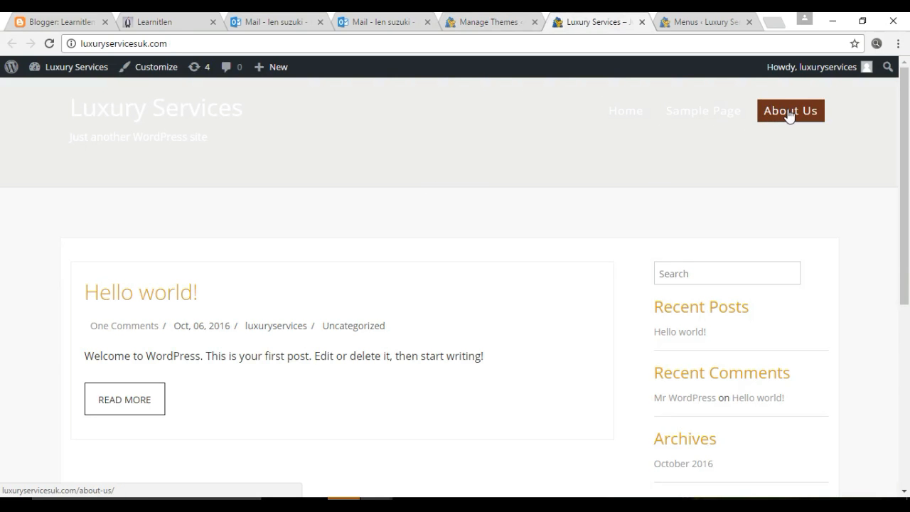
{"action": "left_click", "coordinate": [707, 22]}
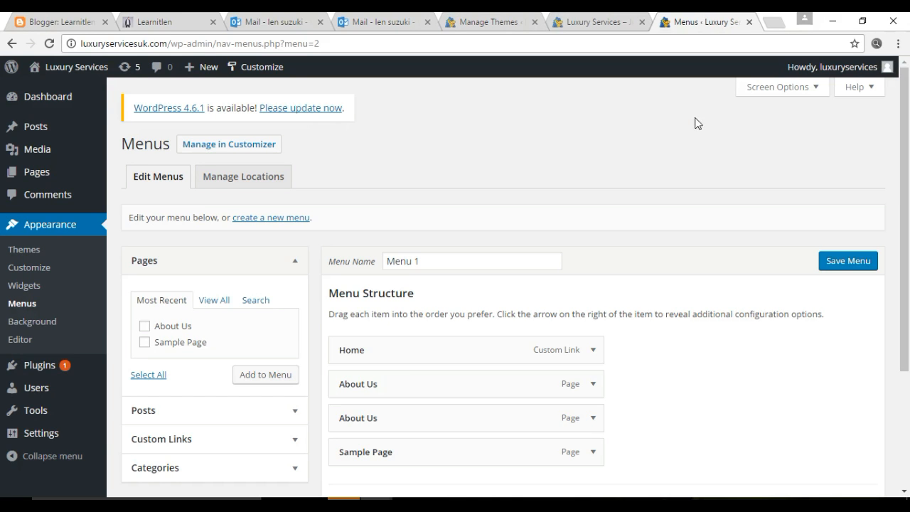